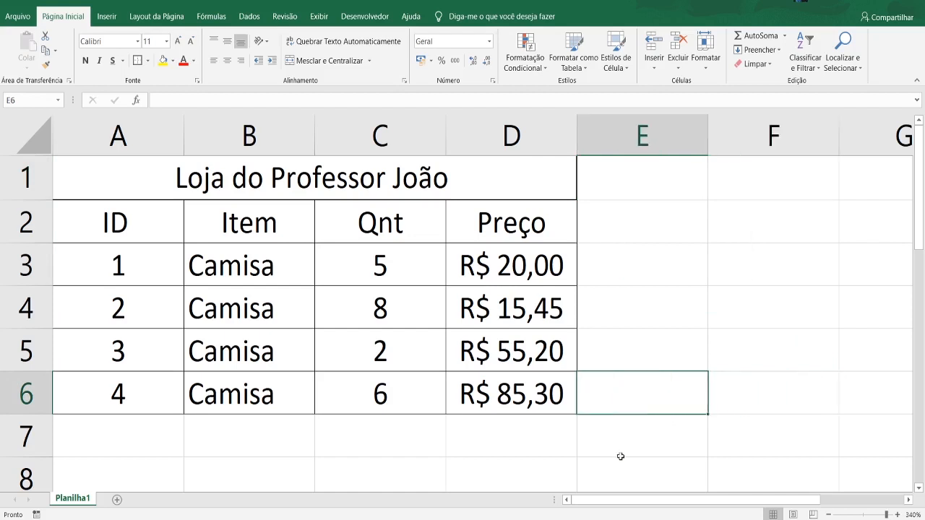
- Examine the store table's title, column headers and item rows in A1:D6
click(553, 466)
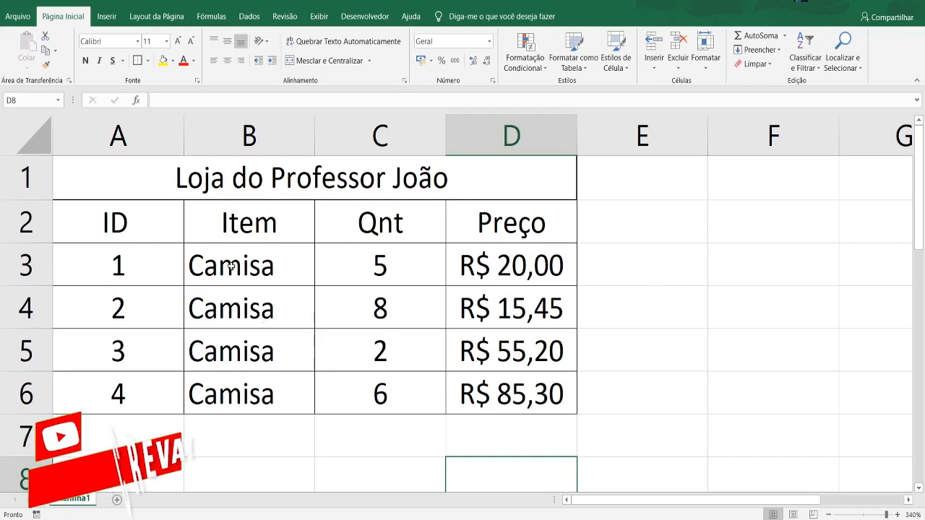
click(124, 182)
click(118, 225)
click(122, 315)
click(129, 354)
click(147, 391)
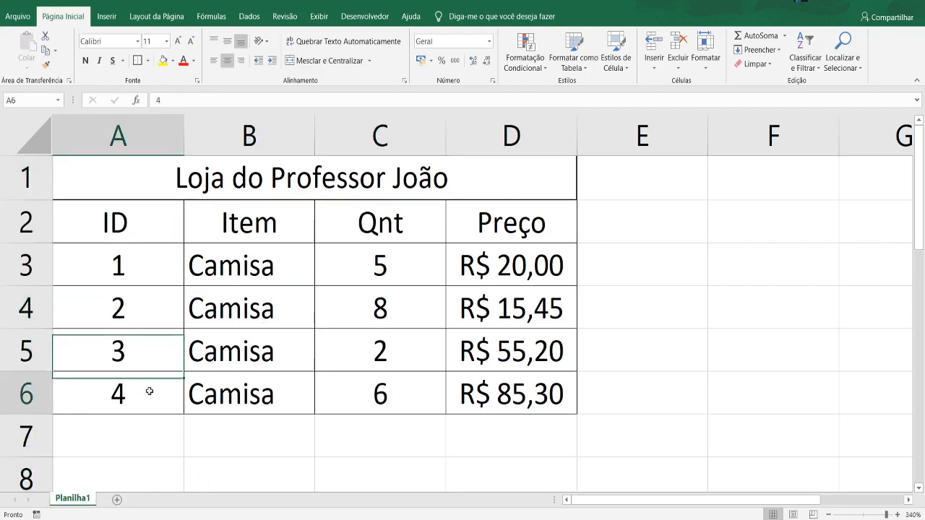
click(209, 395)
drag(295, 387, 401, 249)
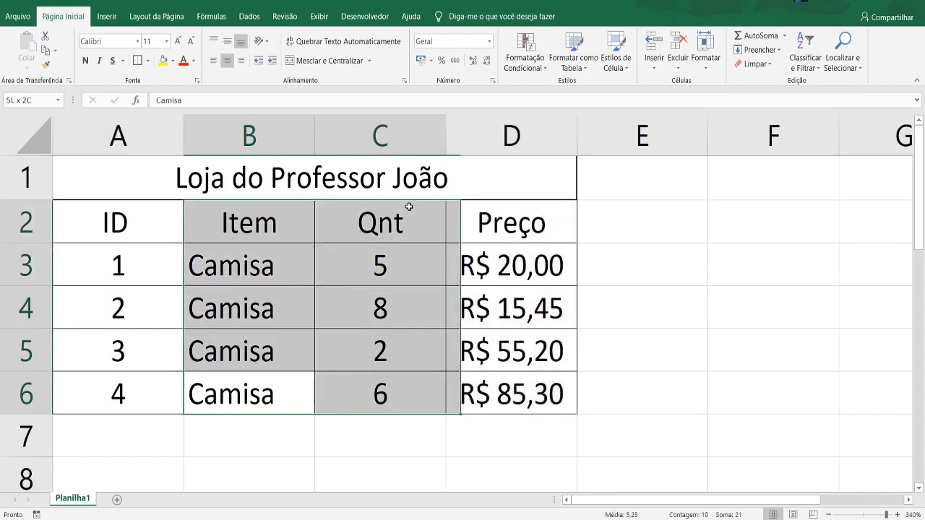
click(80, 259)
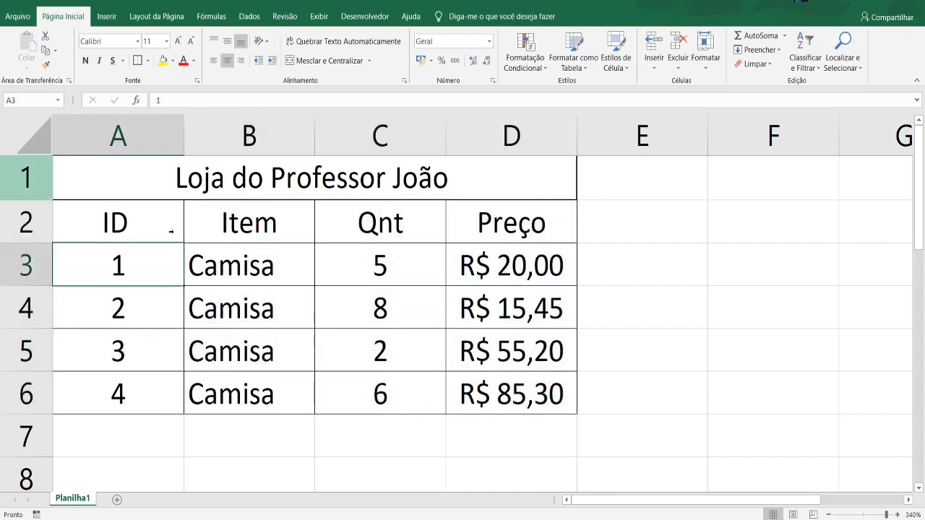
click(165, 234)
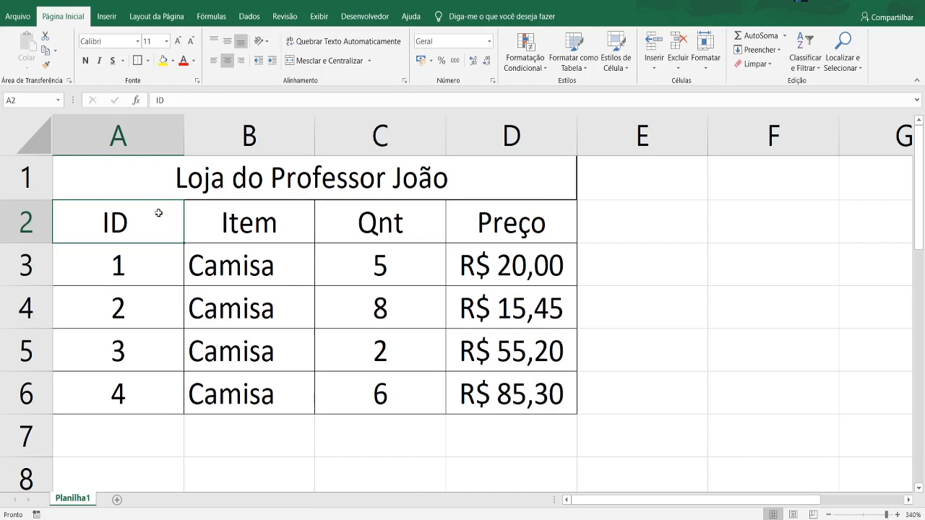
drag(141, 181, 306, 392)
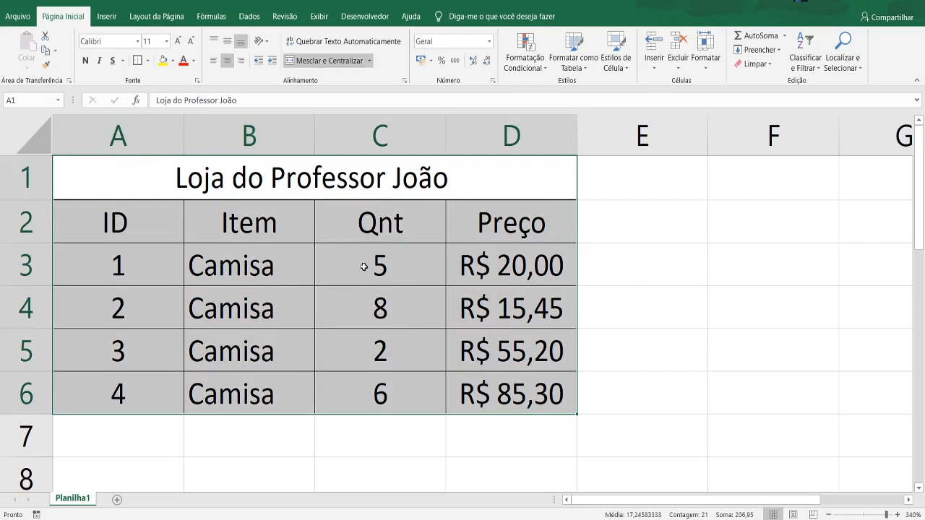
click(640, 225)
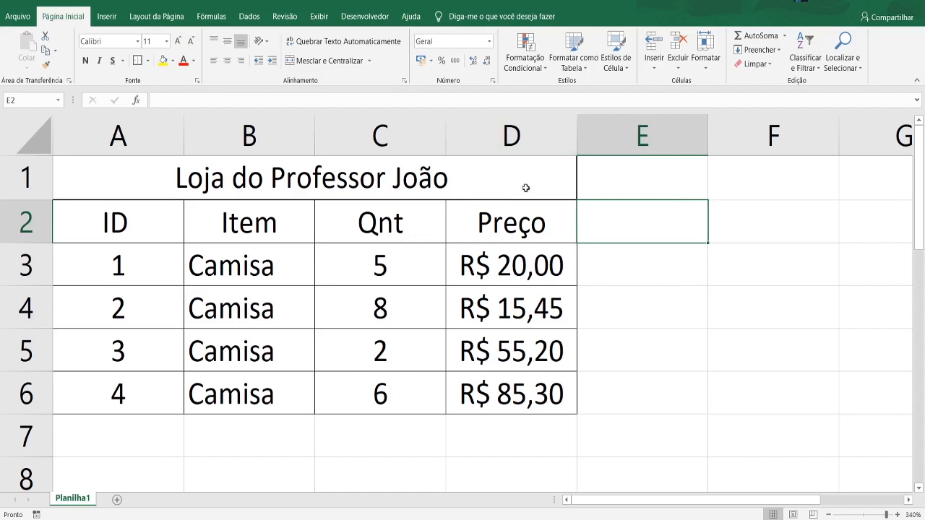
click(640, 280)
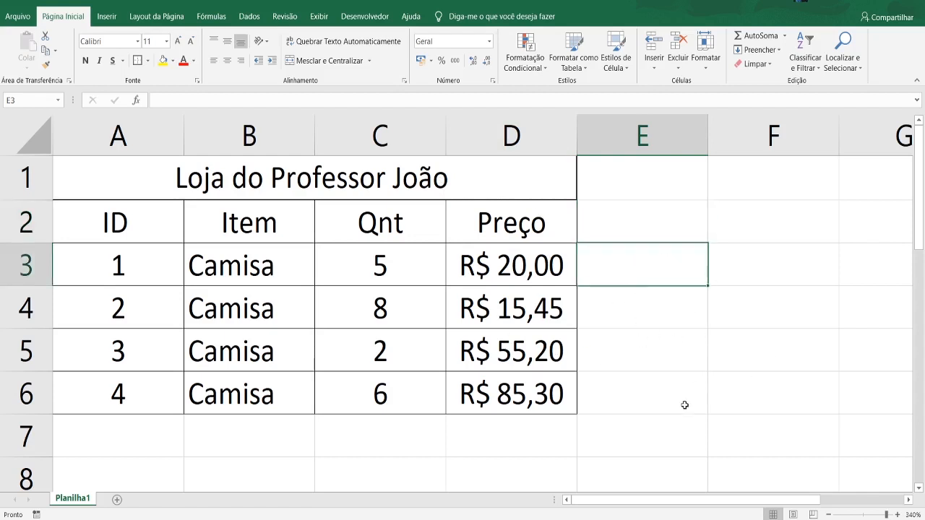
click(614, 447)
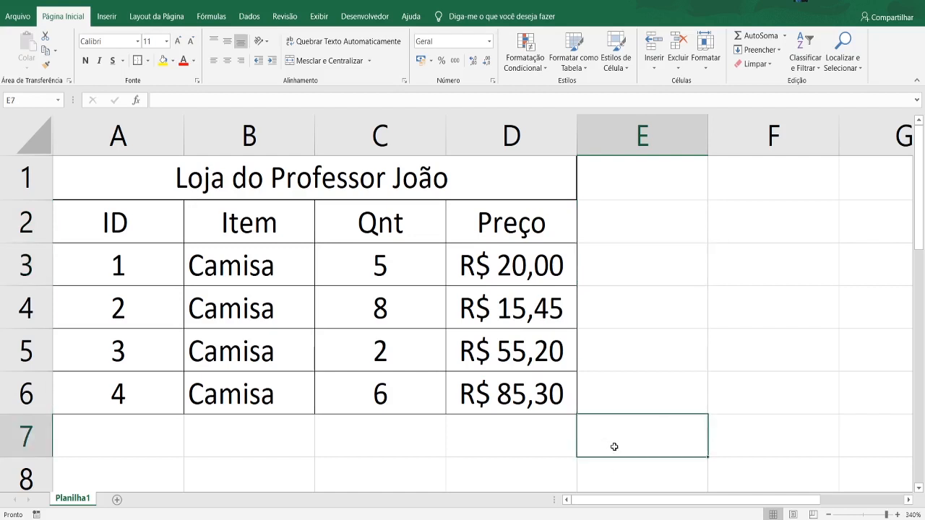
click(115, 429)
click(217, 444)
click(376, 443)
click(476, 442)
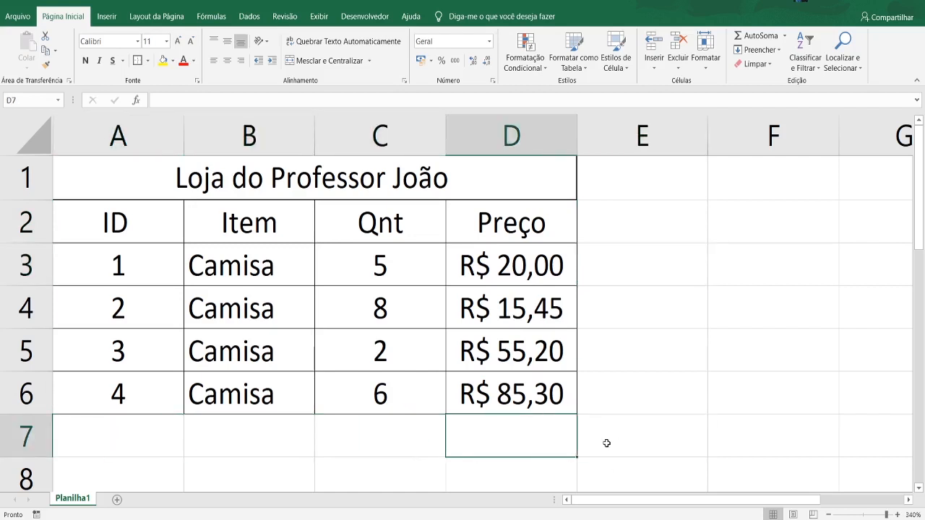
click(606, 442)
click(776, 440)
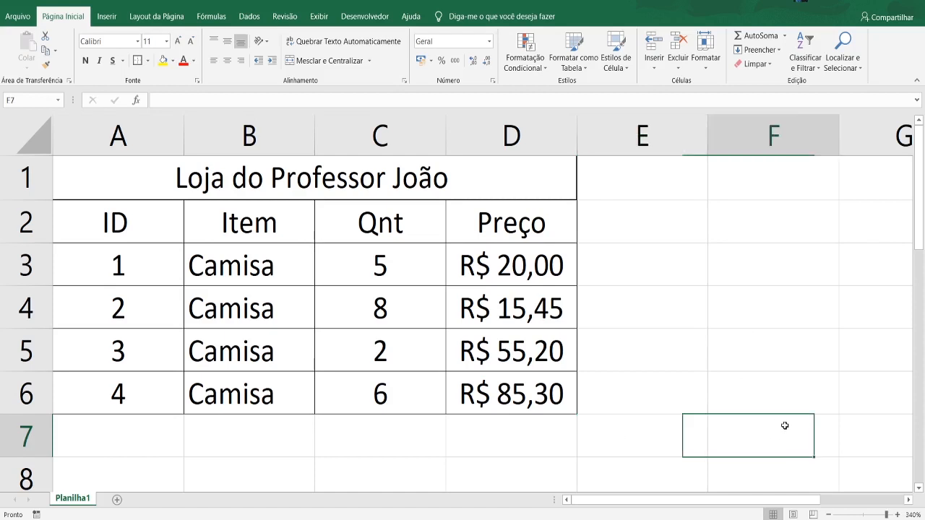
- Start a formula with =rand in cell F6 and clear the cell again
click(768, 380)
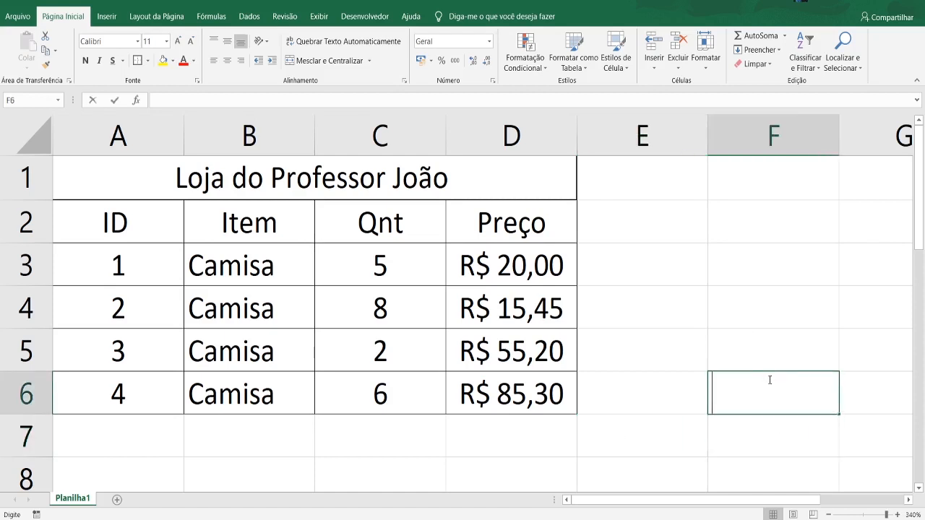
text(=rand)
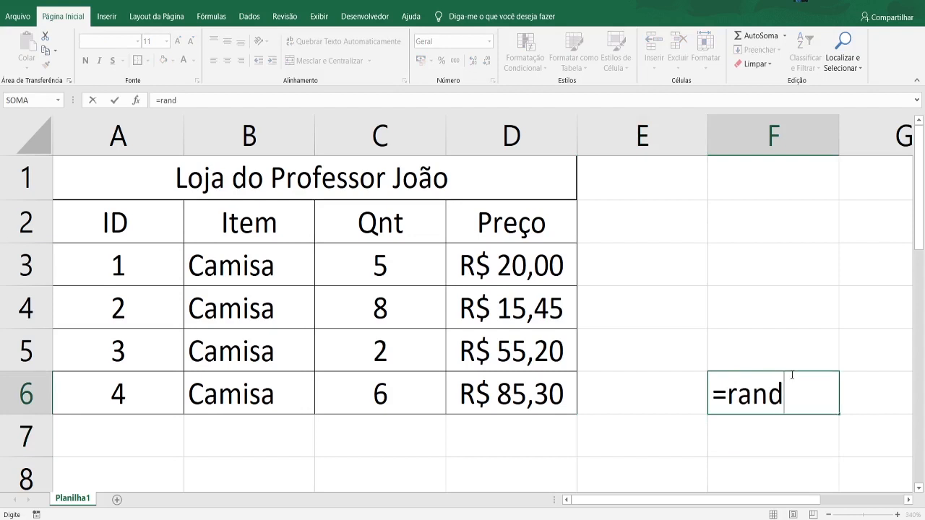
drag(732, 398, 801, 403)
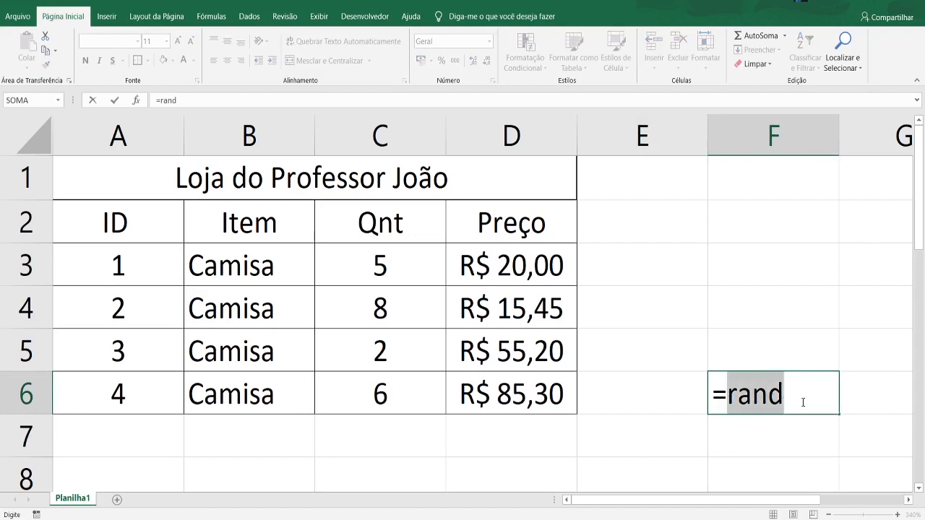
click(769, 399)
drag(728, 398, 772, 396)
click(811, 375)
drag(787, 394, 726, 393)
key(BackSpace)
key(BackSpace)
key(Return)
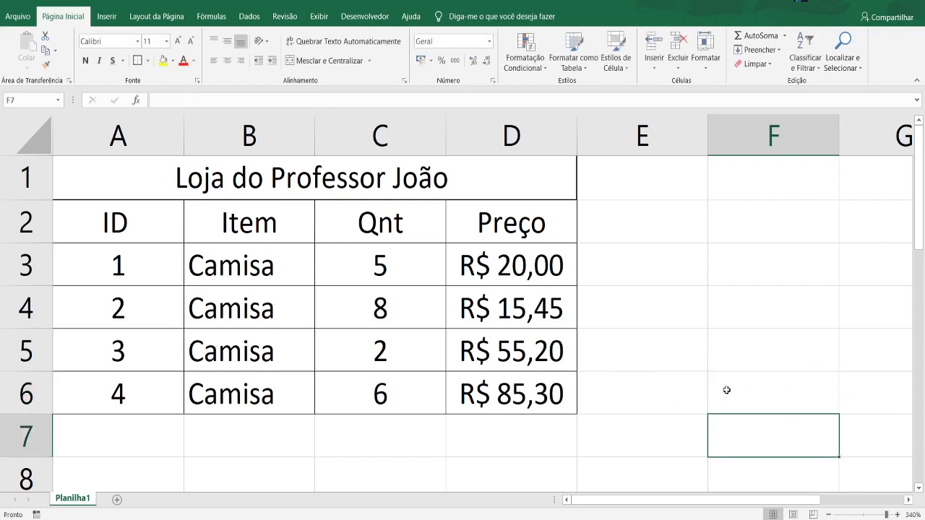
click(211, 16)
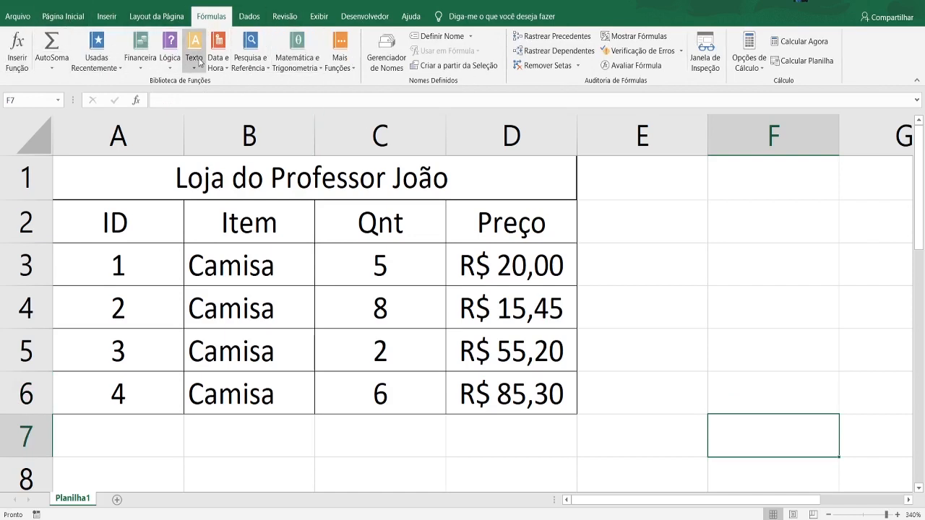
click(57, 17)
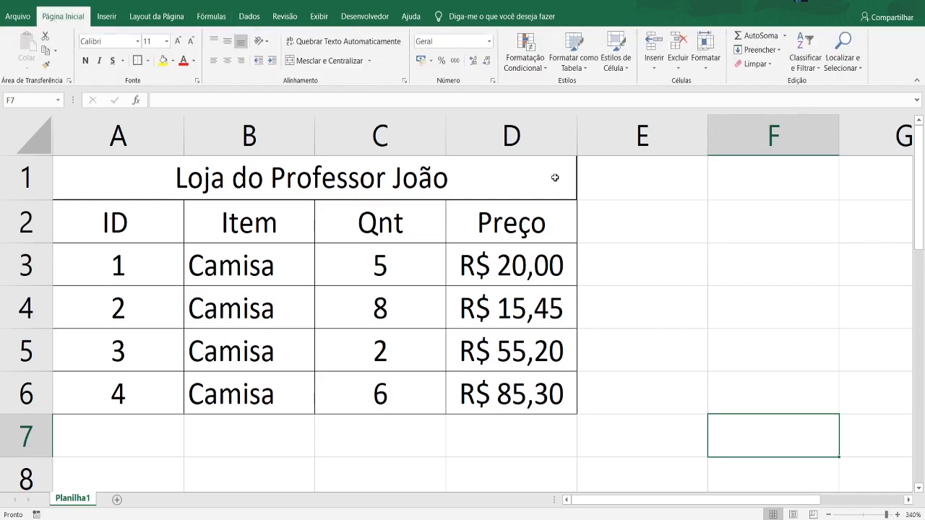
- Start a formula in cell E3, try pointing it at various empty cells, and clear it again
click(654, 283)
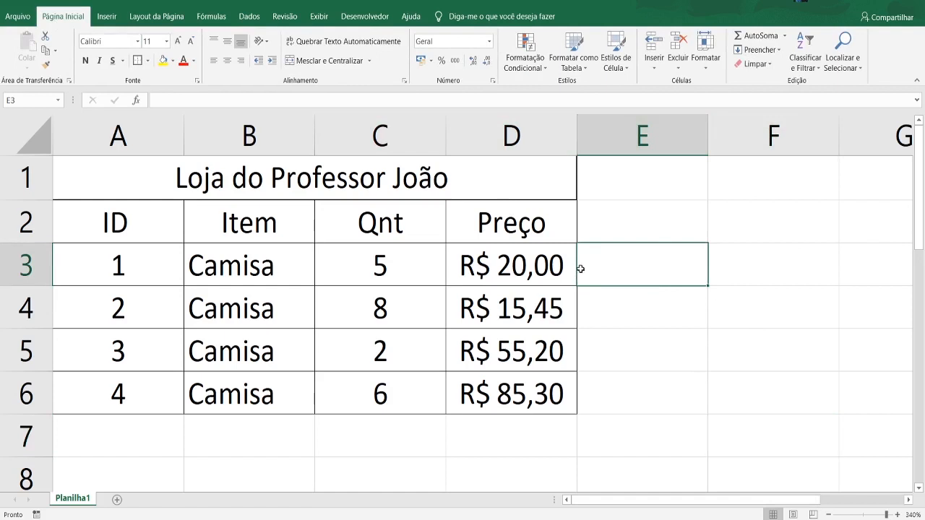
double_click(618, 267)
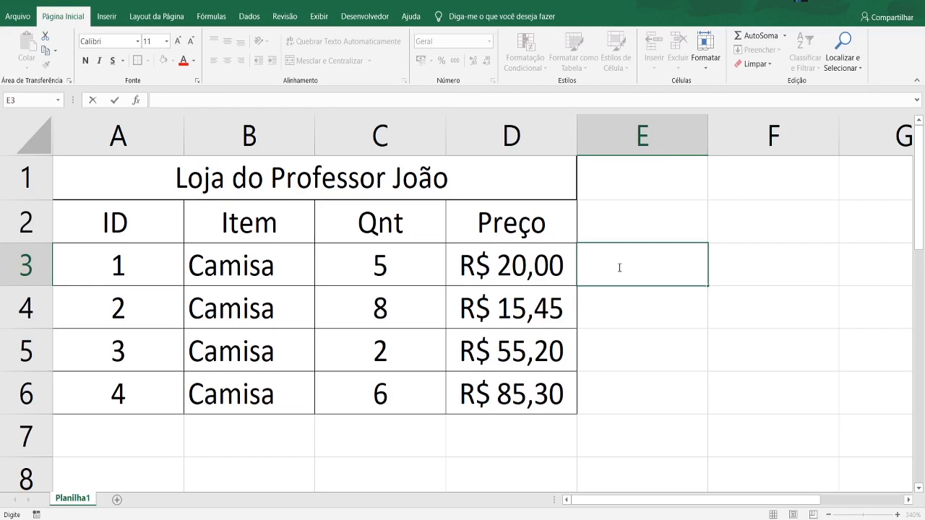
text(=)
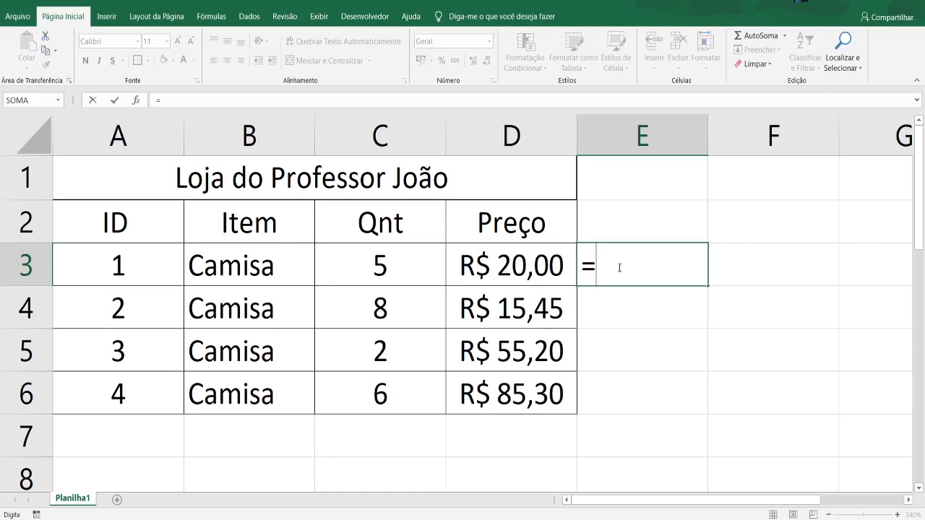
click(626, 300)
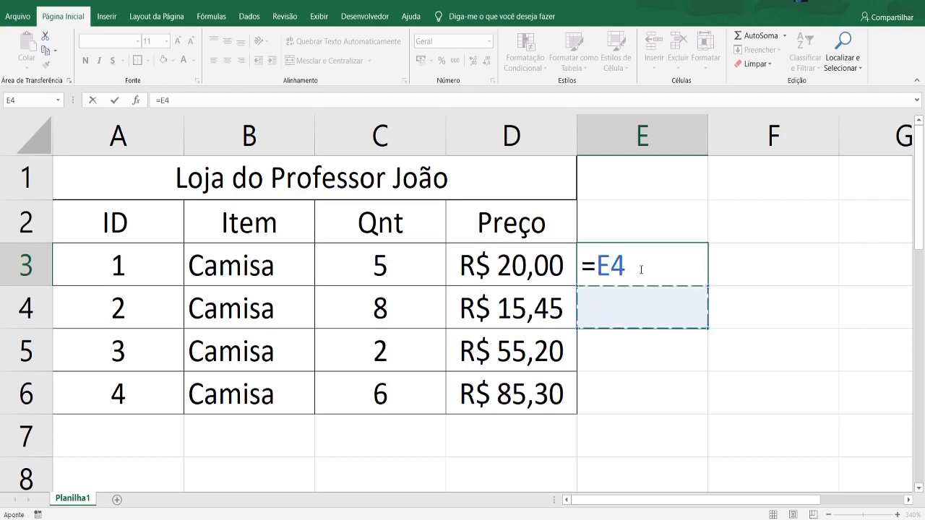
click(643, 392)
click(755, 353)
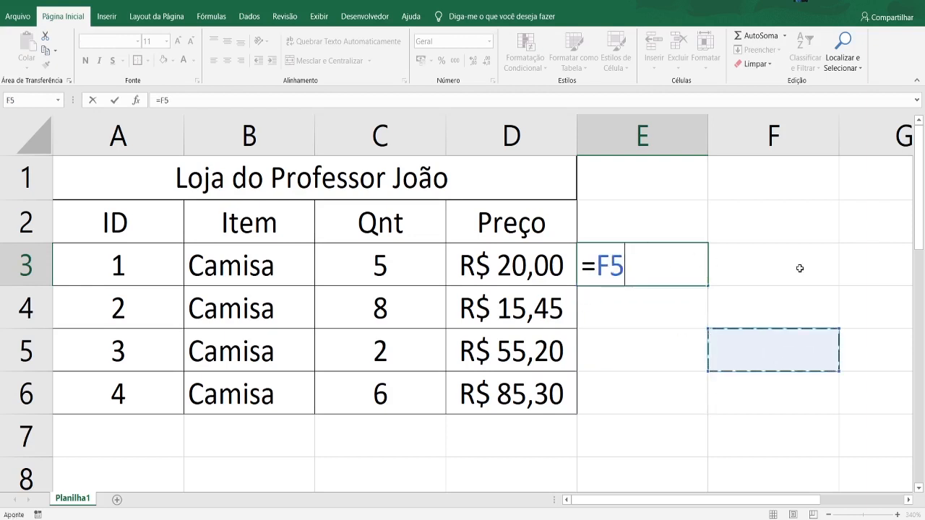
click(800, 268)
click(661, 395)
click(744, 350)
click(723, 311)
click(773, 433)
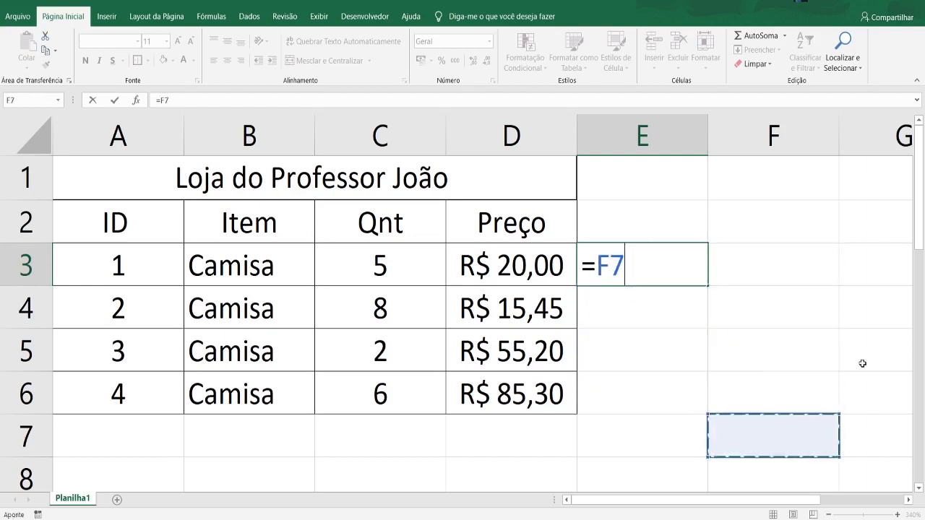
click(863, 354)
click(729, 215)
click(640, 223)
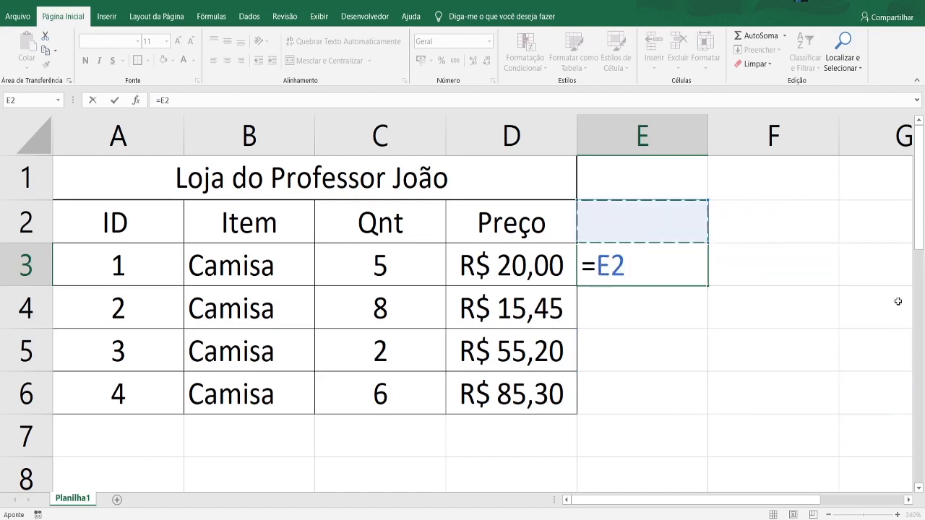
click(788, 309)
click(725, 396)
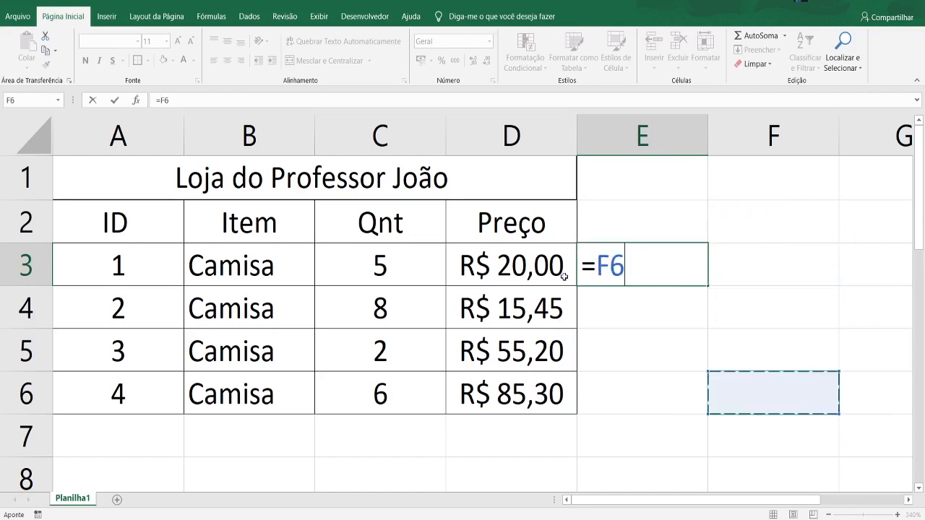
key(BackSpace)
key(BackSpace)
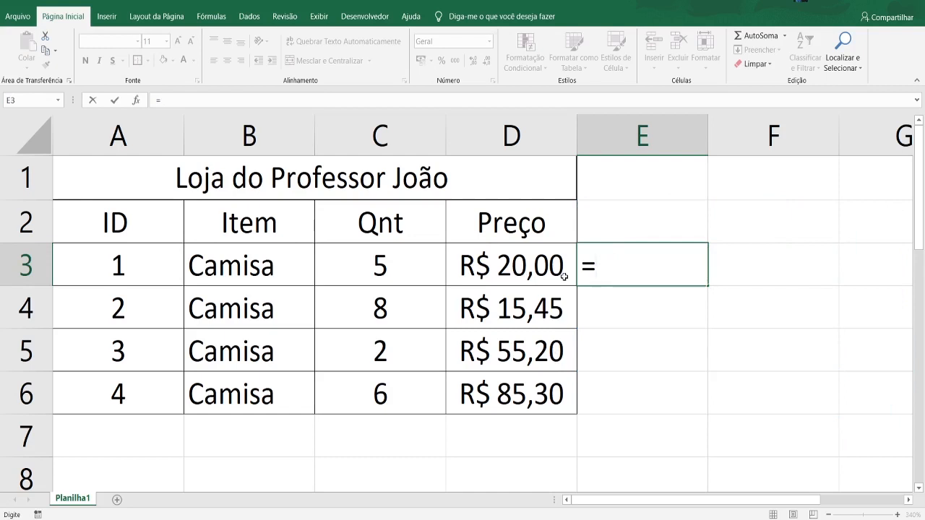
key(BackSpace)
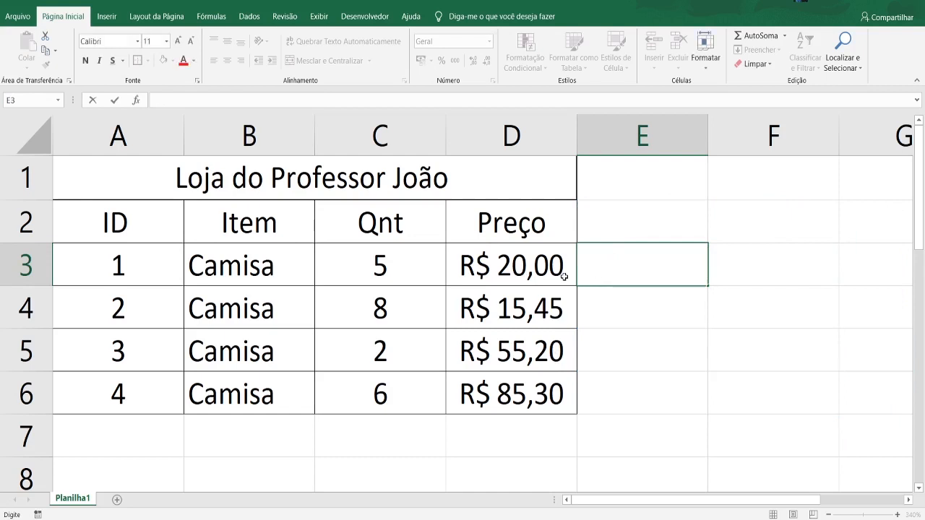
click(596, 314)
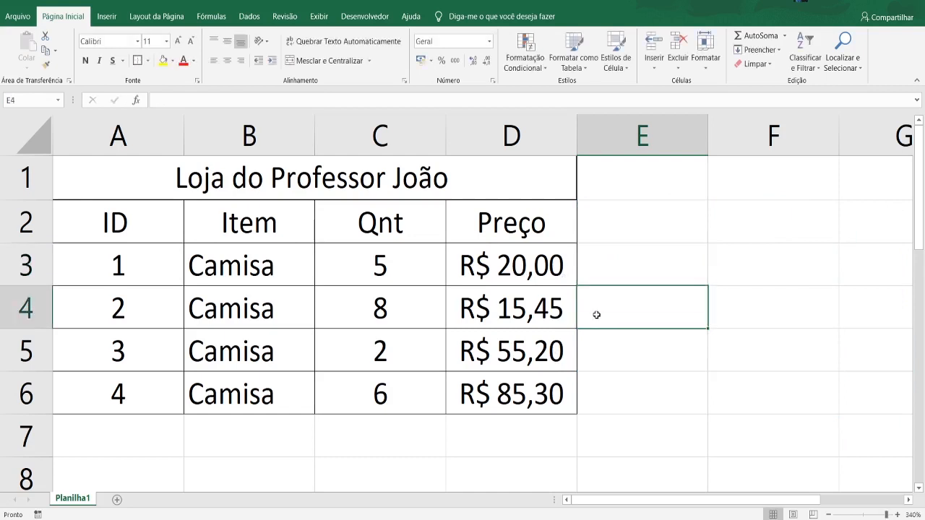
click(617, 233)
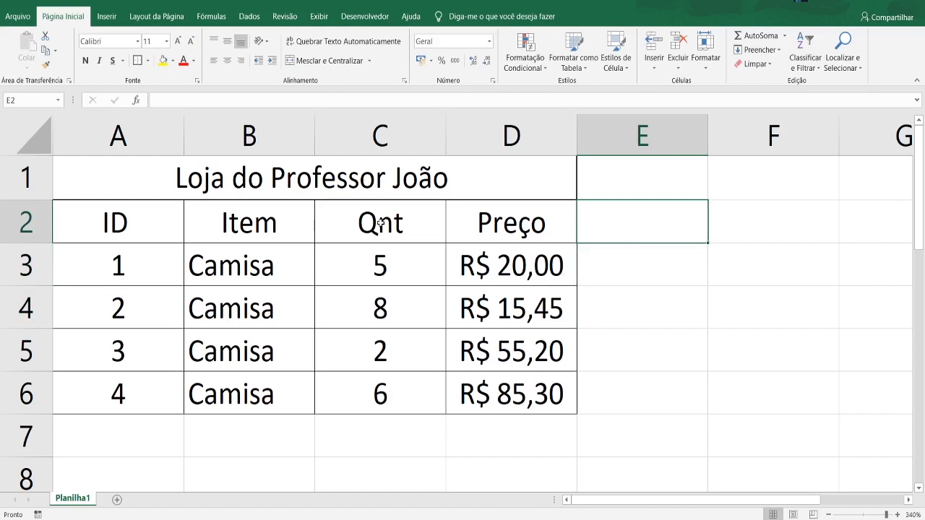
click(140, 217)
drag(127, 260, 144, 403)
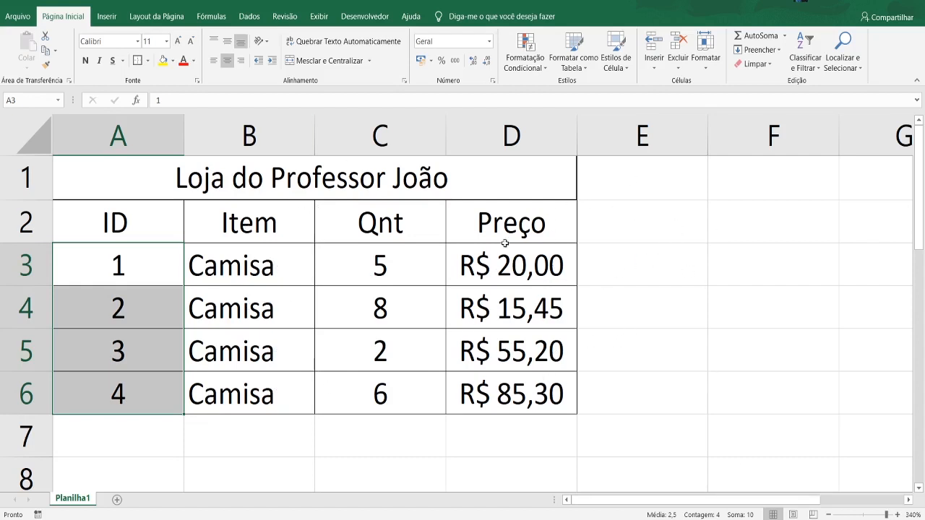
- Enter the header "Valor Max." in cell E2 and centre it
click(677, 223)
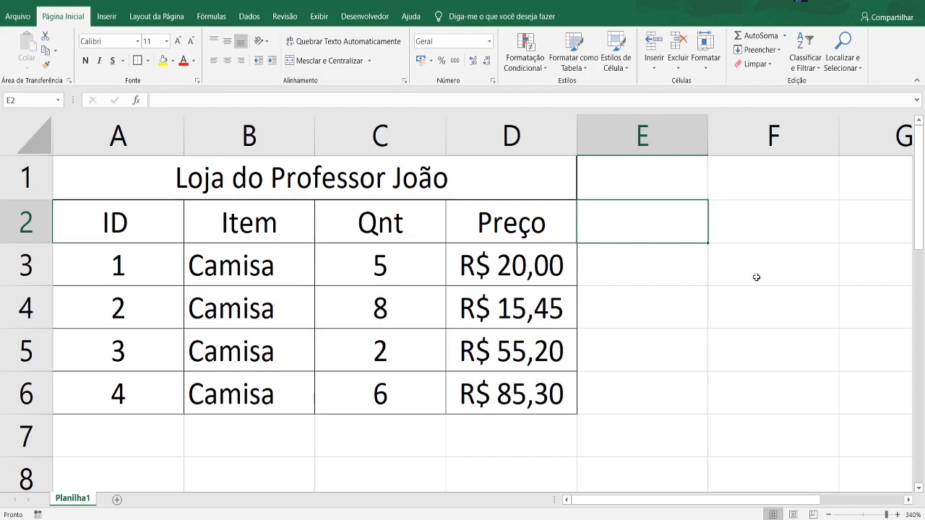
double_click(607, 224)
text(Val)
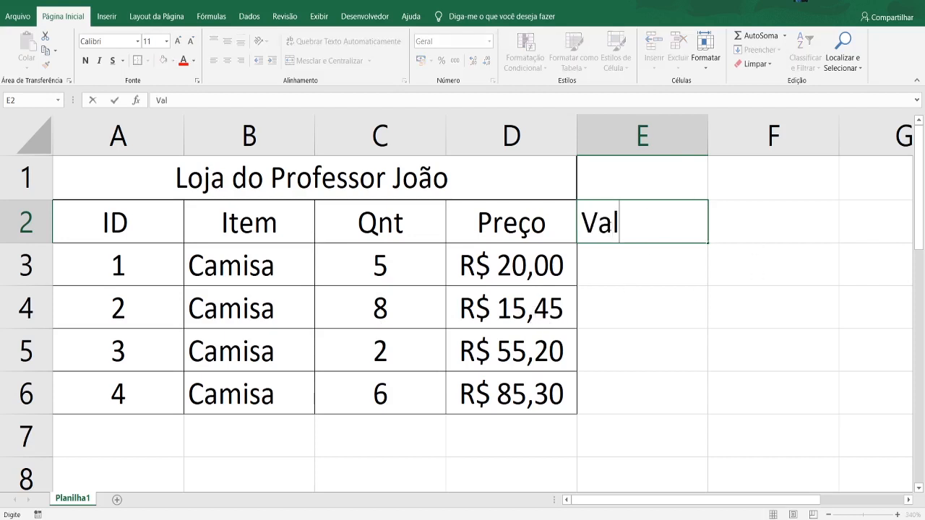
text(or M)
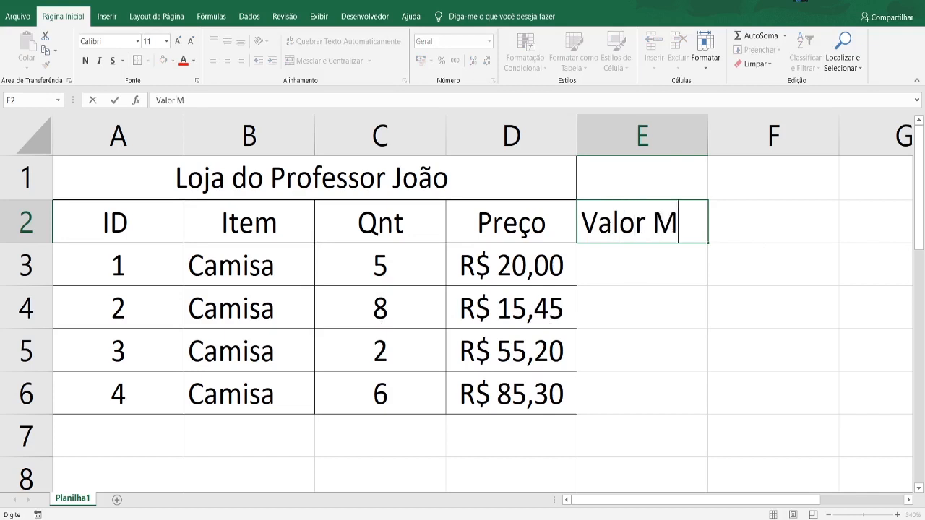
text(ax.)
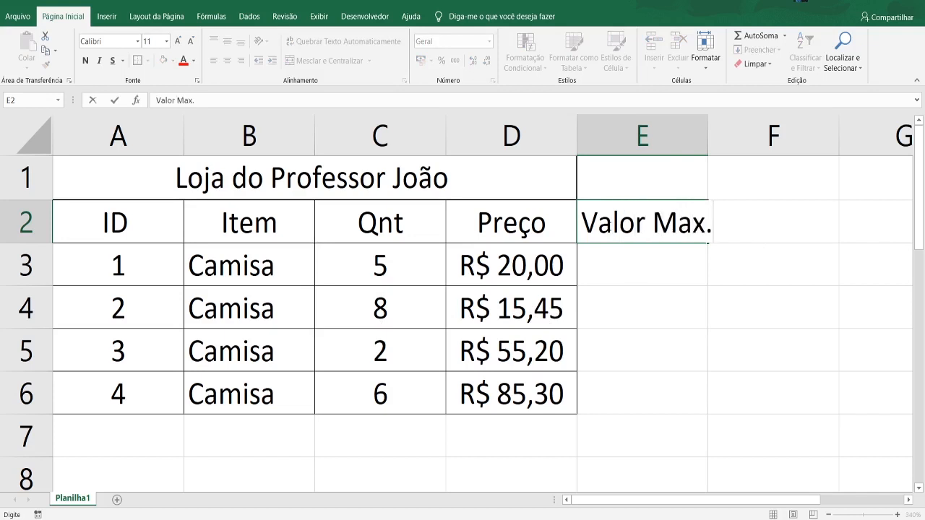
click(628, 288)
click(642, 231)
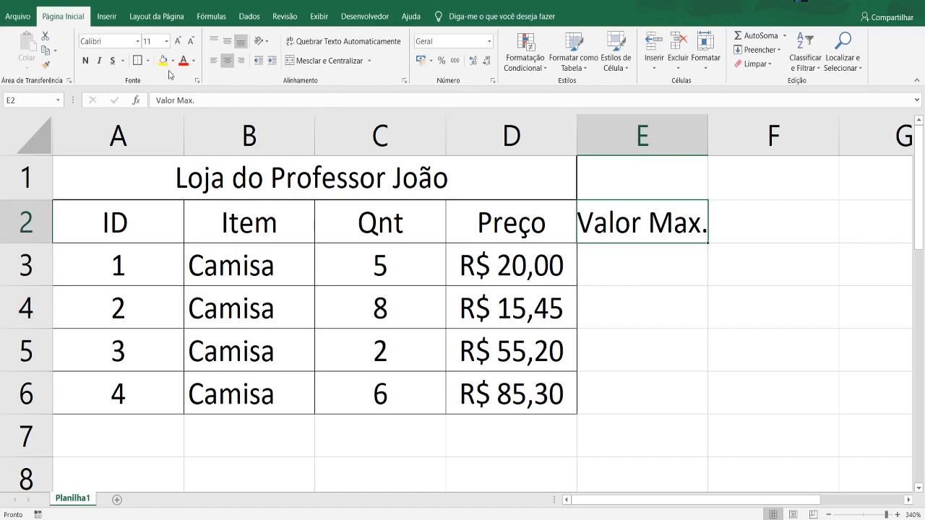
- Apply all borders to the Valor Max. column in E2:E6 and widen column E slightly
click(147, 61)
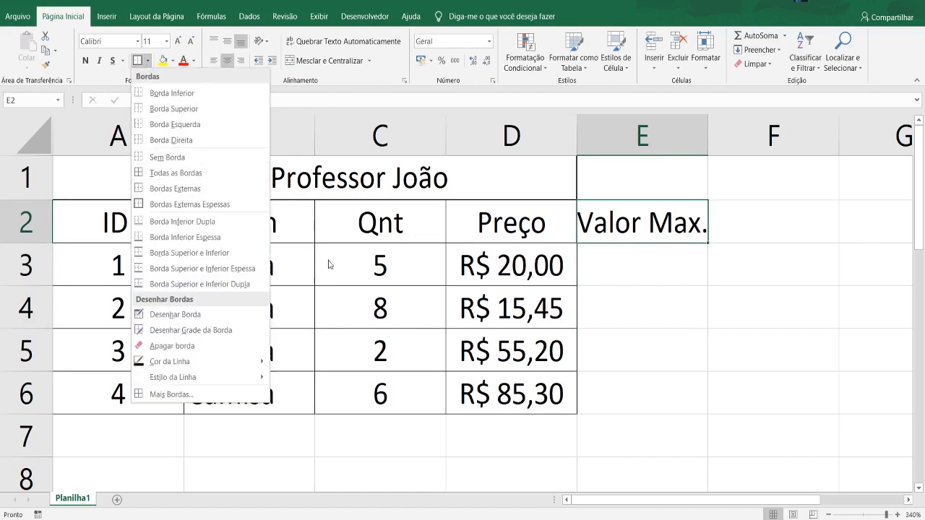
click(184, 140)
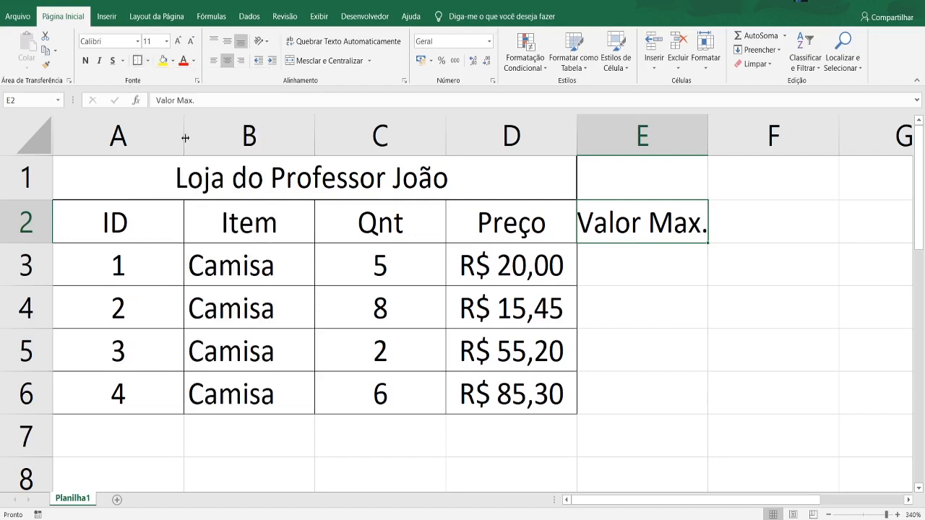
click(630, 264)
click(605, 239)
click(148, 61)
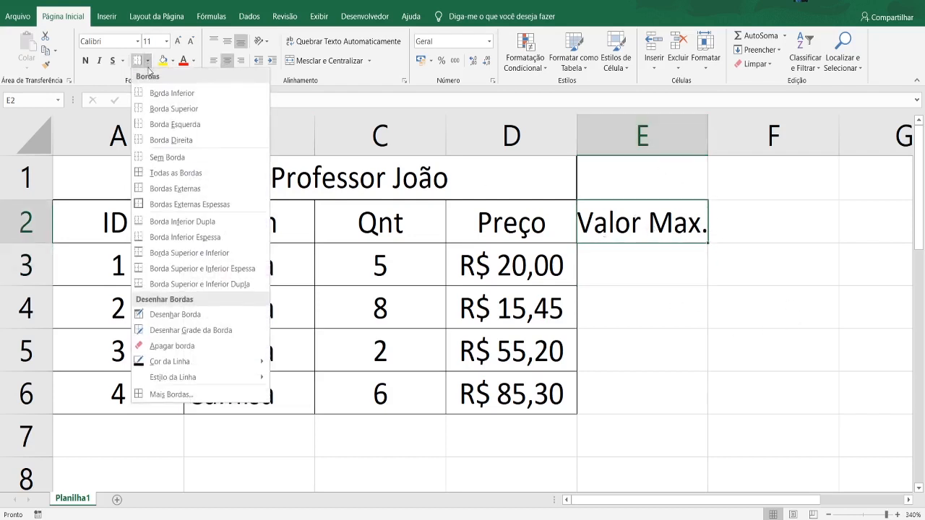
click(173, 171)
click(703, 274)
drag(669, 223, 666, 398)
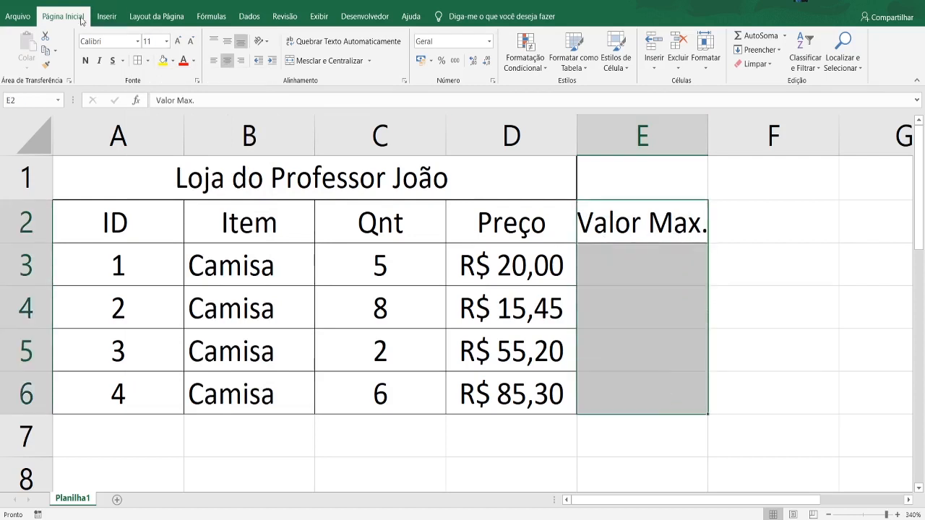
click(137, 61)
click(662, 258)
click(764, 332)
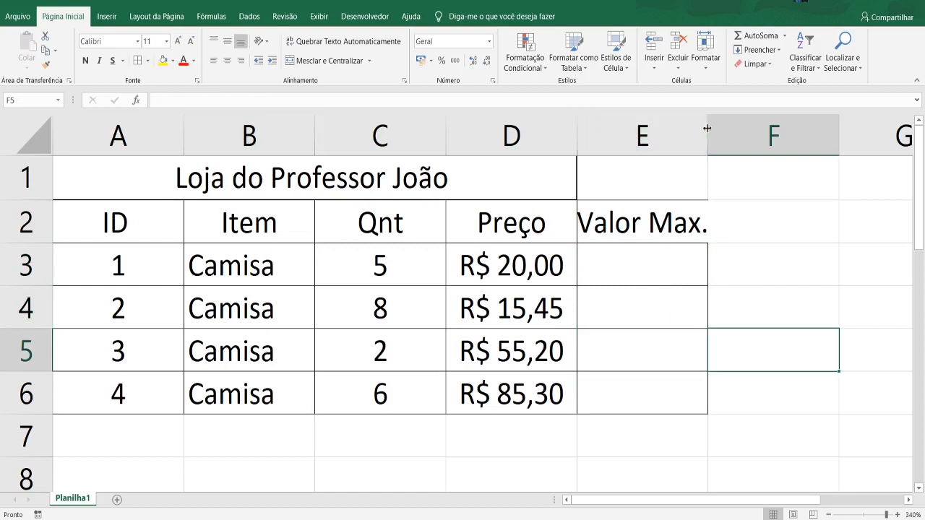
drag(707, 135, 709, 135)
click(766, 307)
- Enter the formula =D3*C3 in cell E3 and widen column E enough to show the full currency value
click(633, 268)
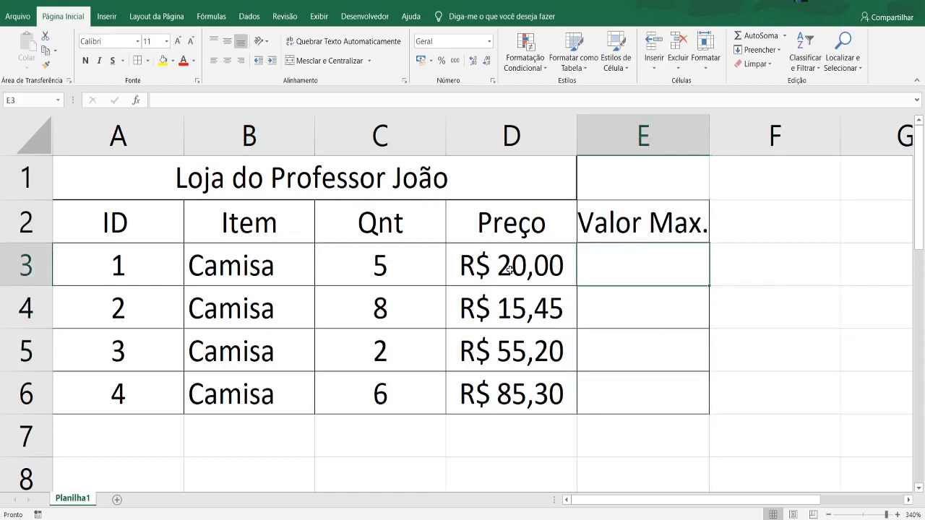
text(=)
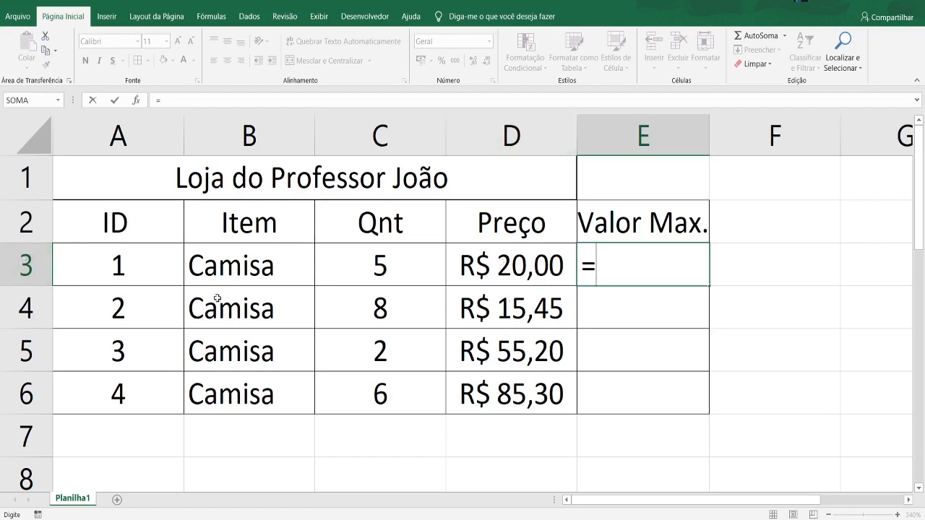
click(529, 263)
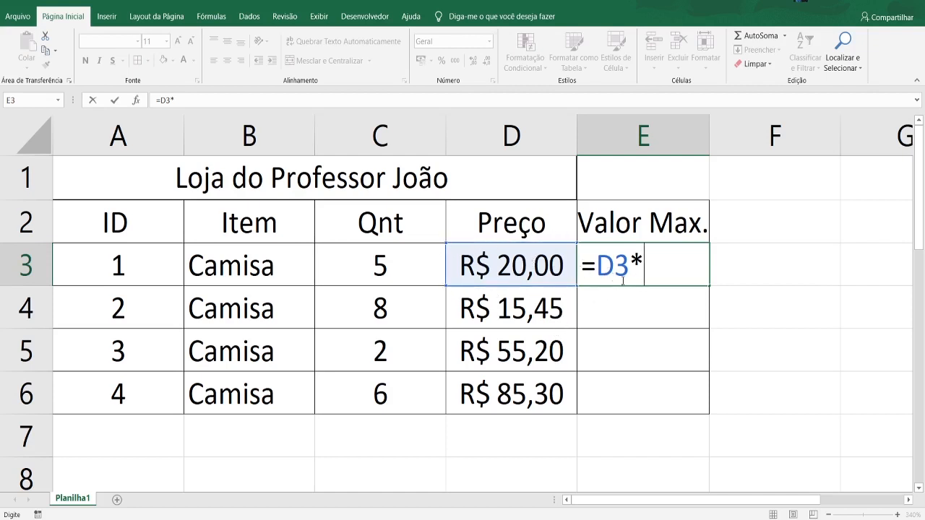
click(379, 265)
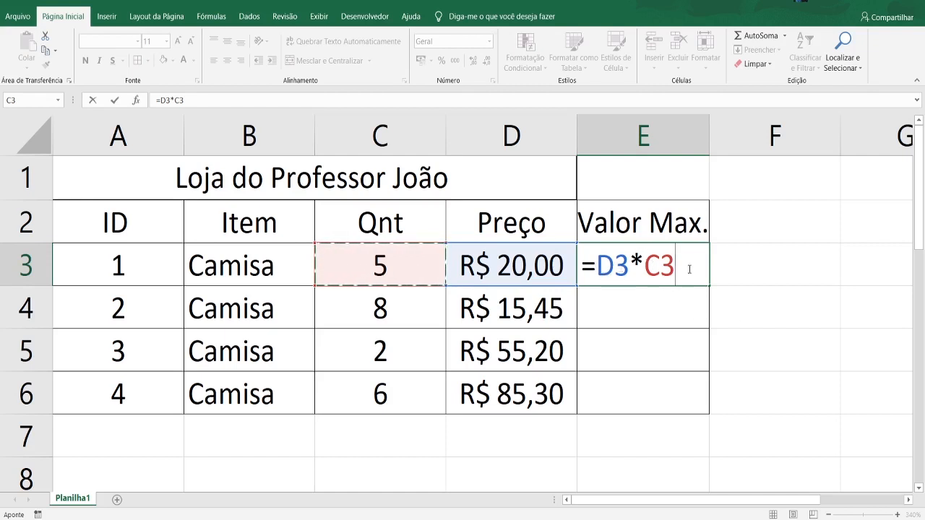
key(Return)
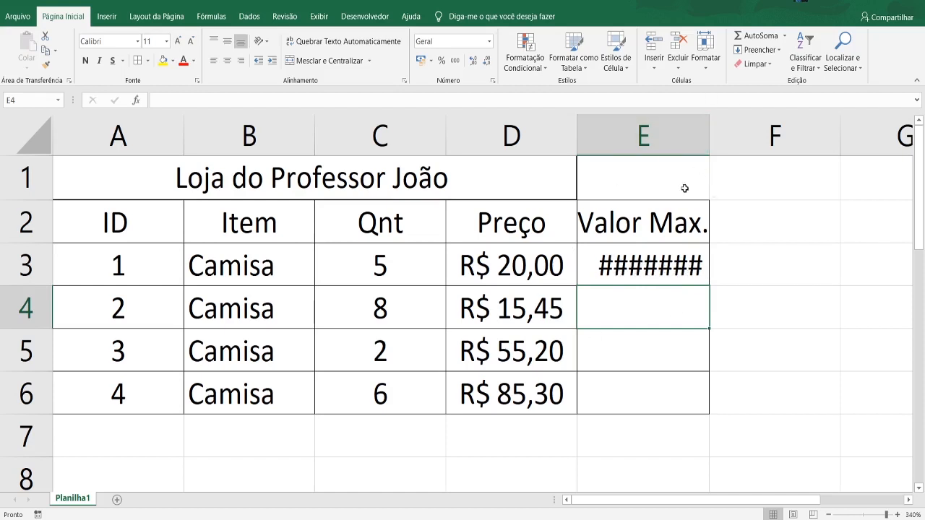
drag(709, 135, 733, 136)
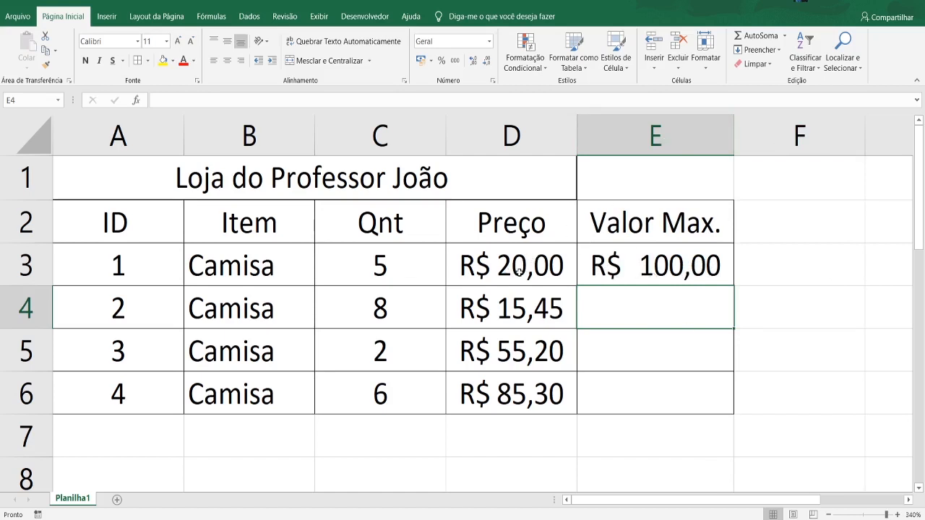
- Set the first item's price in D3 to 27,35 and review the formula in E3
double_click(519, 271)
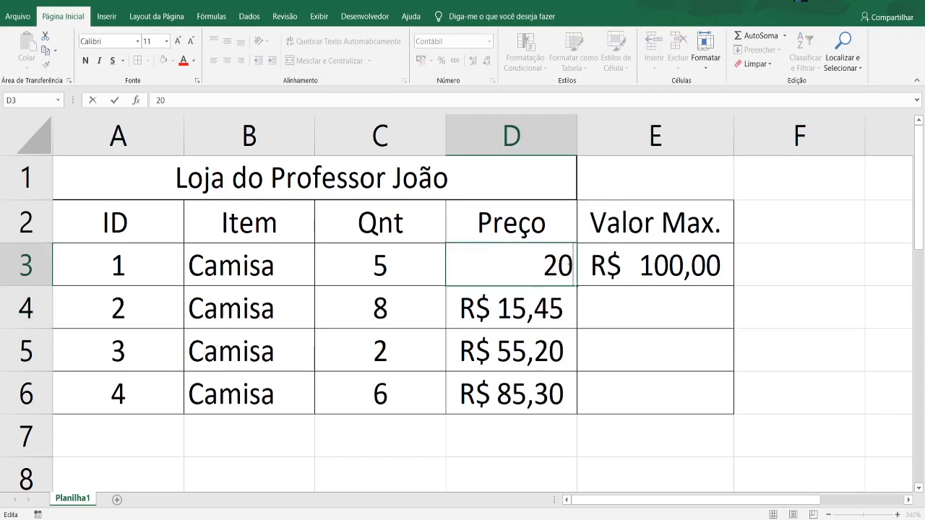
key(BackSpace)
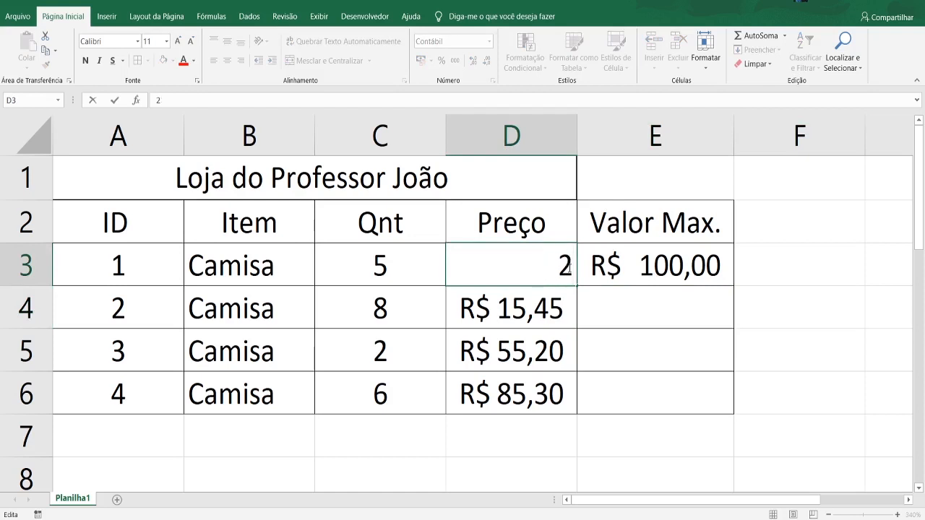
text(7,35)
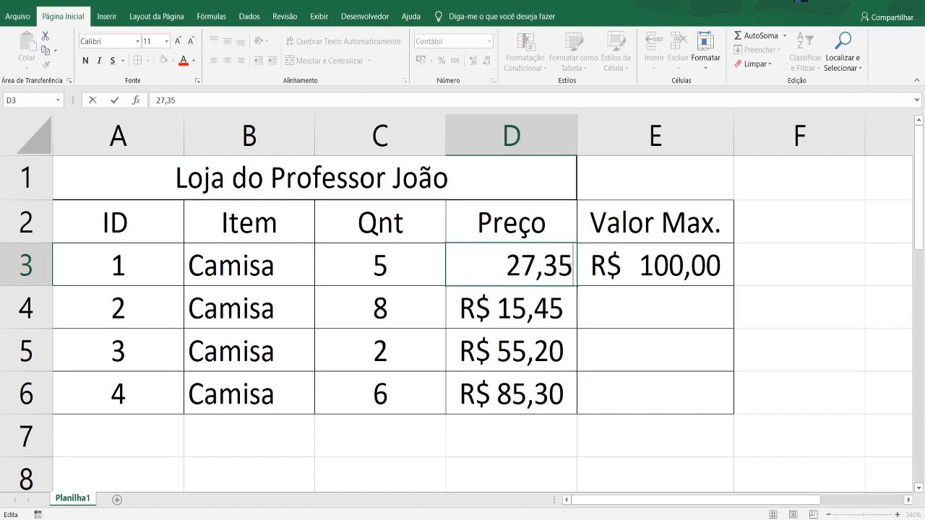
key(ctrl+Return)
key(Down)
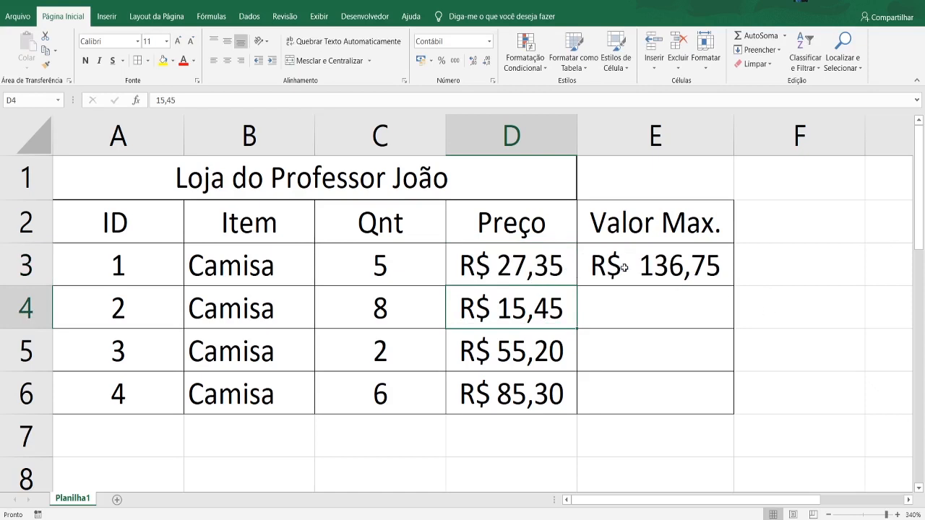
click(537, 266)
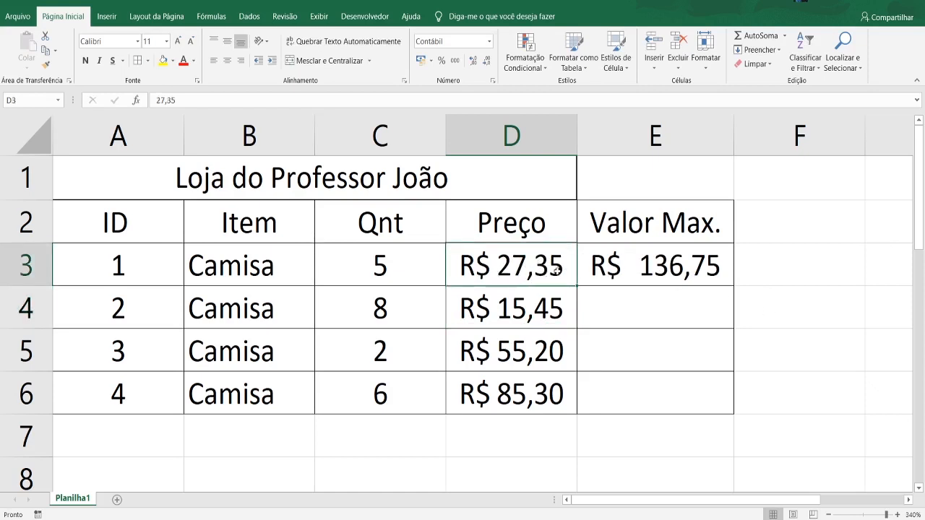
double_click(695, 268)
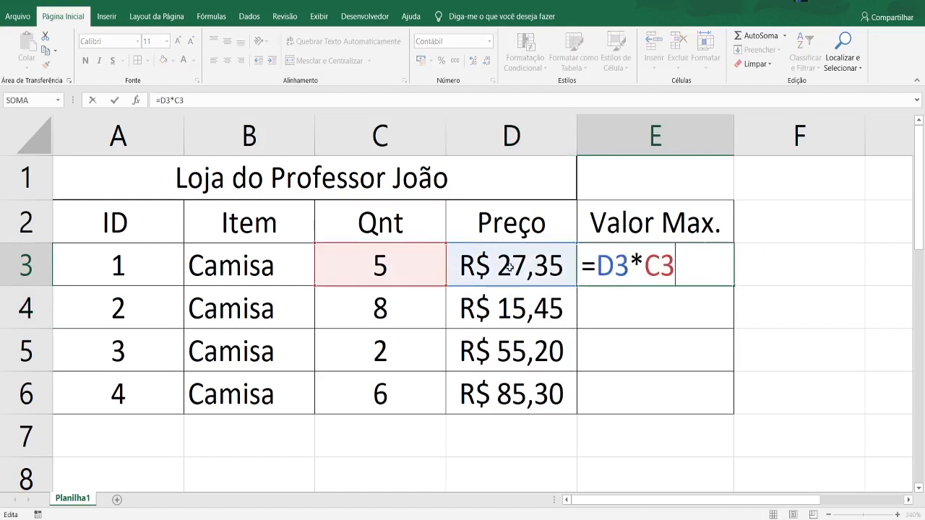
click(816, 286)
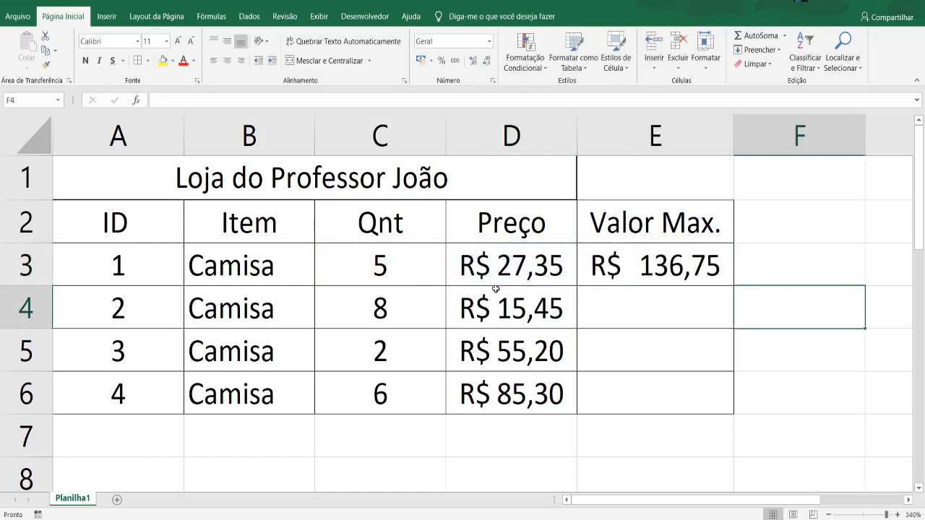
- Set the first item's quantity in C3 to 8
double_click(403, 263)
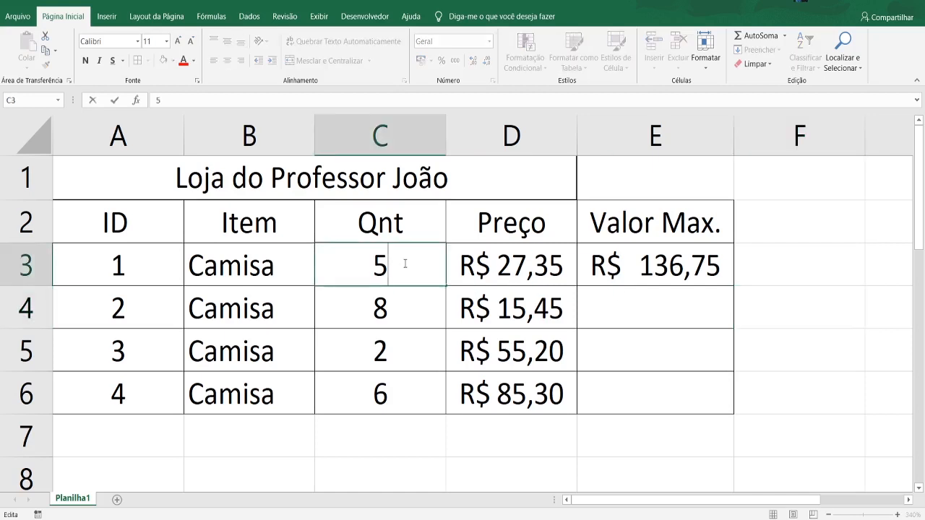
key(BackSpace)
text(8)
key(Return)
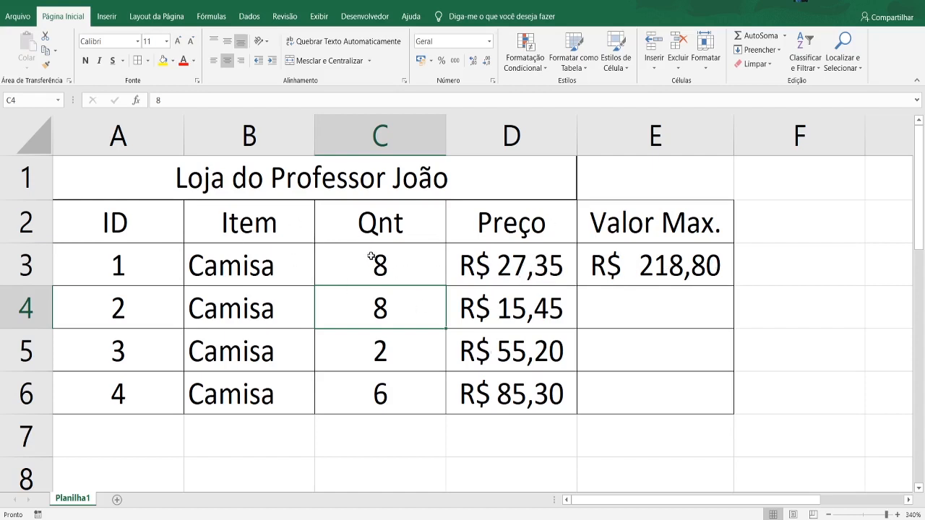
- Enter the formula =D4*C4 in cell E4 for the second item's Valor Max
click(615, 320)
text(=)
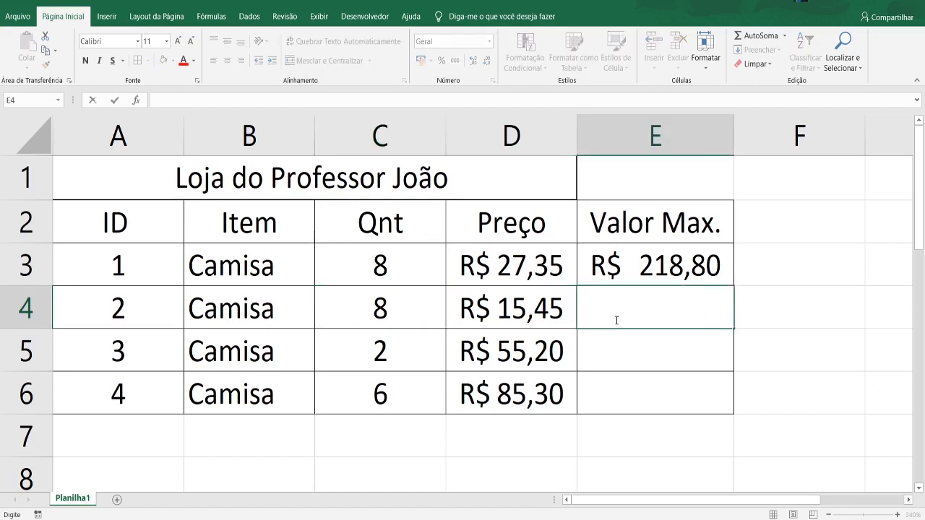
click(522, 303)
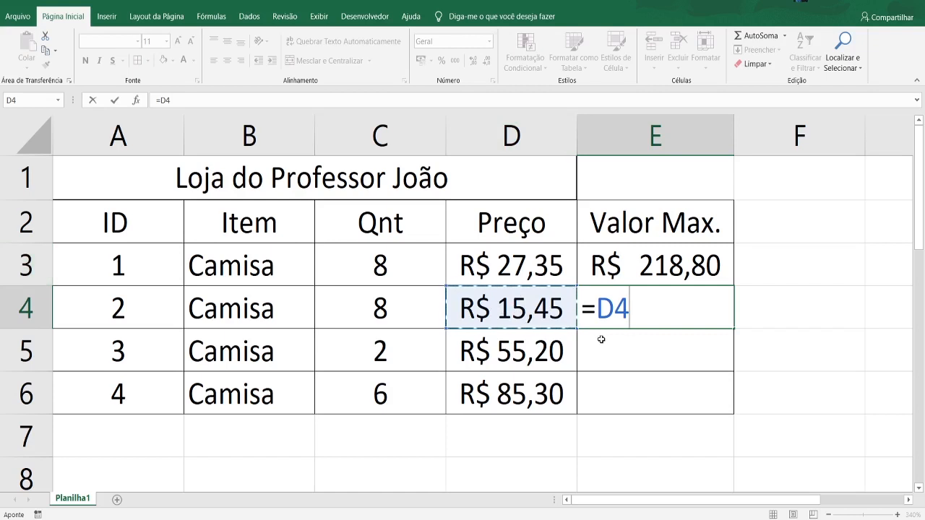
text(*)
click(381, 309)
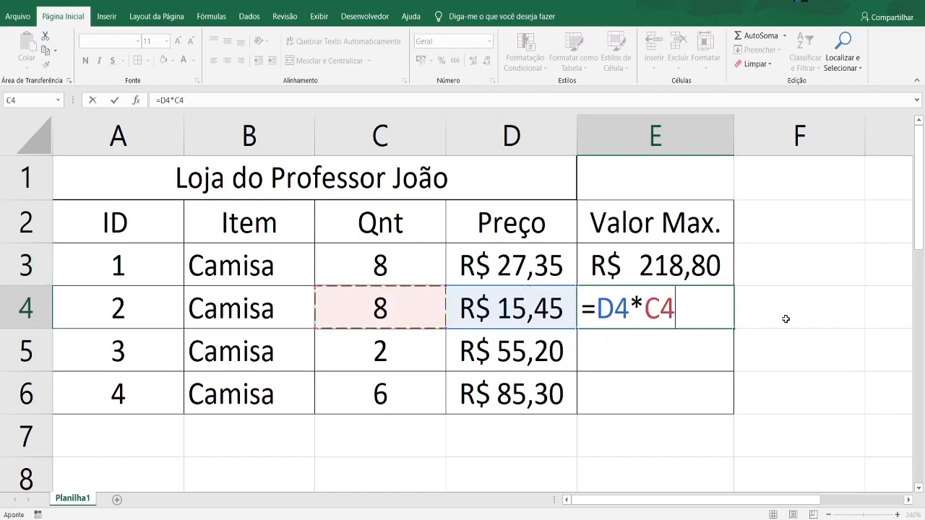
key(Return)
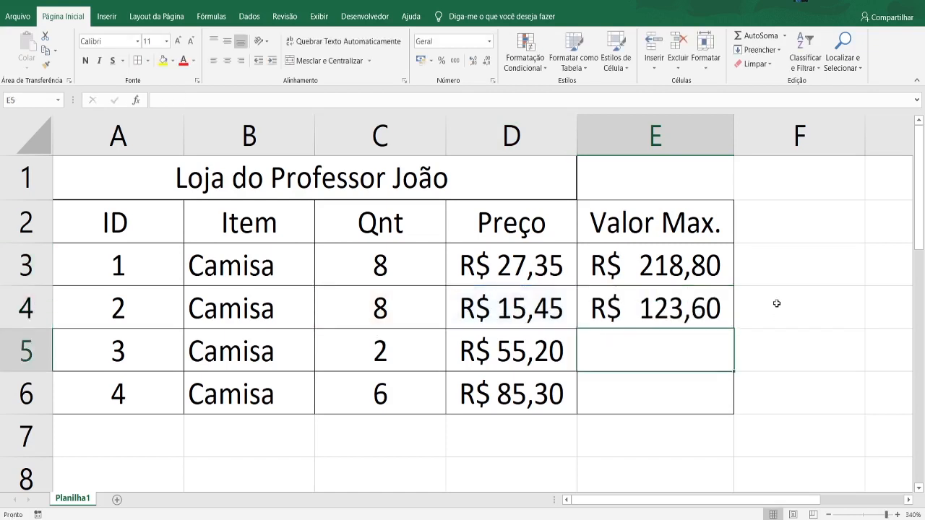
- Compare the cell references in the formulas of E3 and E4 with their item rows
double_click(700, 318)
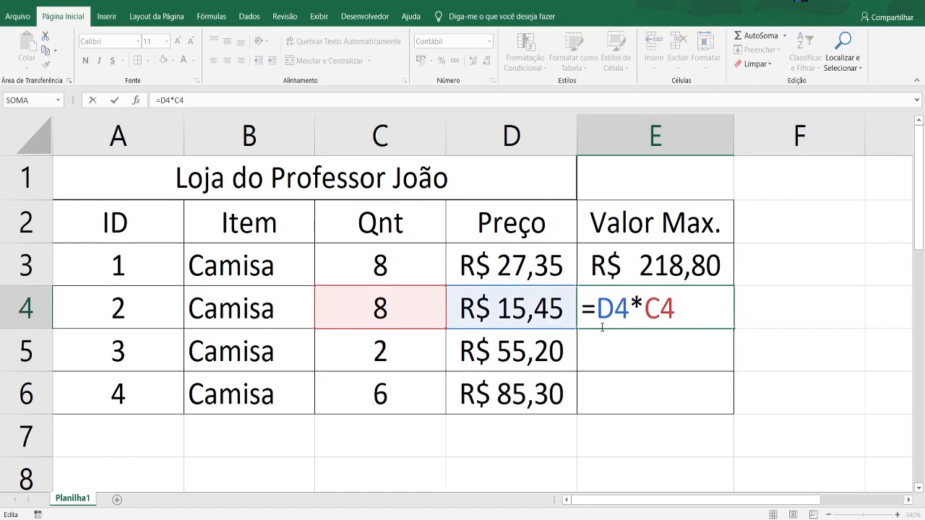
click(852, 312)
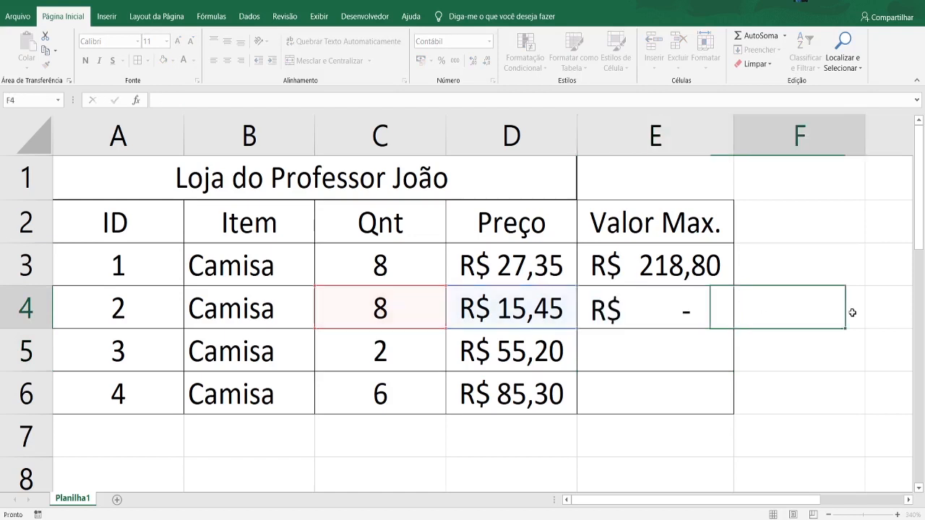
click(692, 268)
double_click(692, 268)
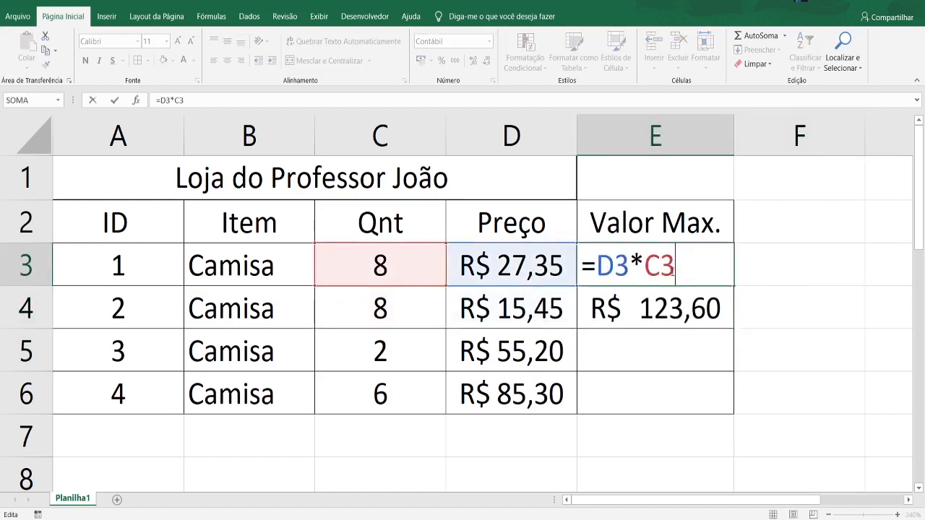
click(844, 265)
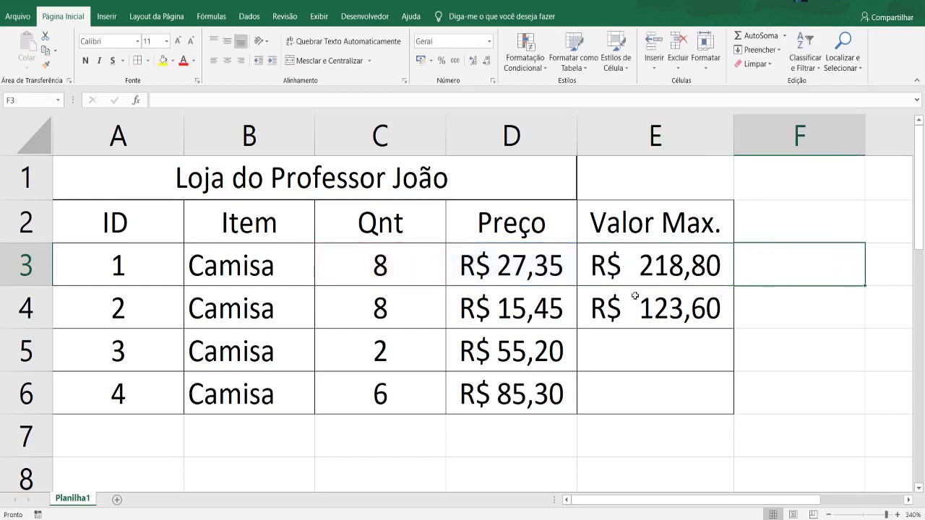
double_click(656, 264)
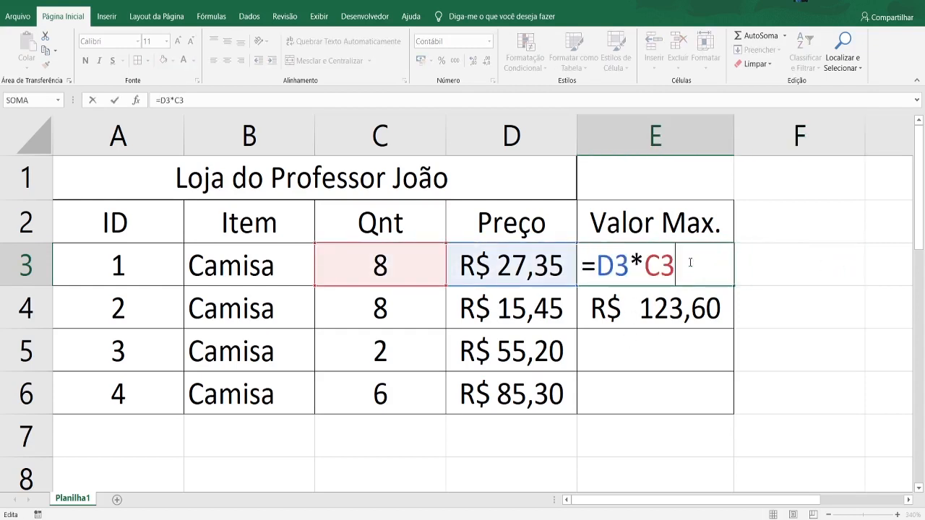
double_click(661, 311)
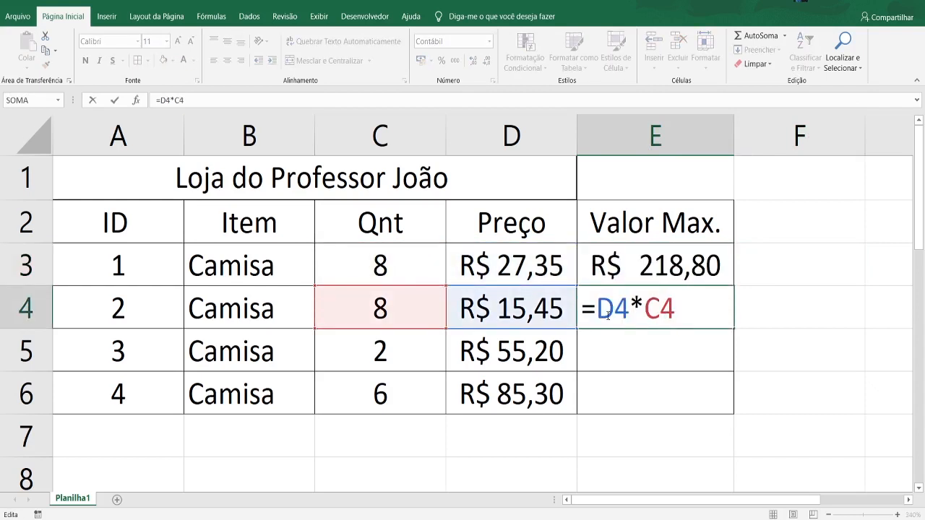
click(660, 361)
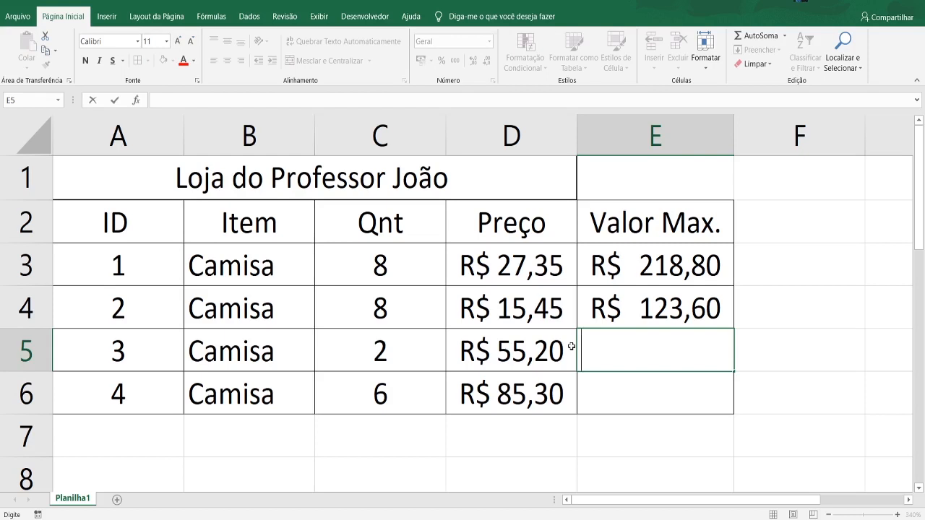
click(143, 273)
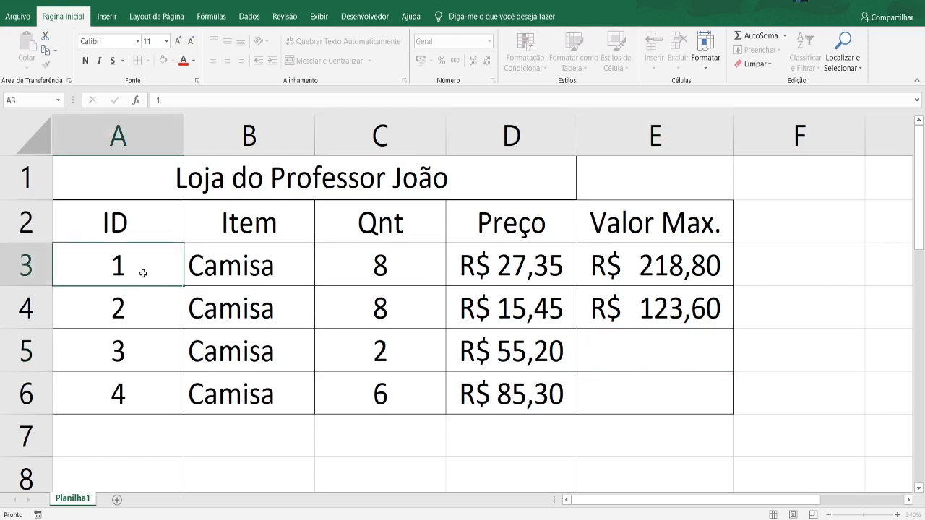
click(137, 325)
click(174, 381)
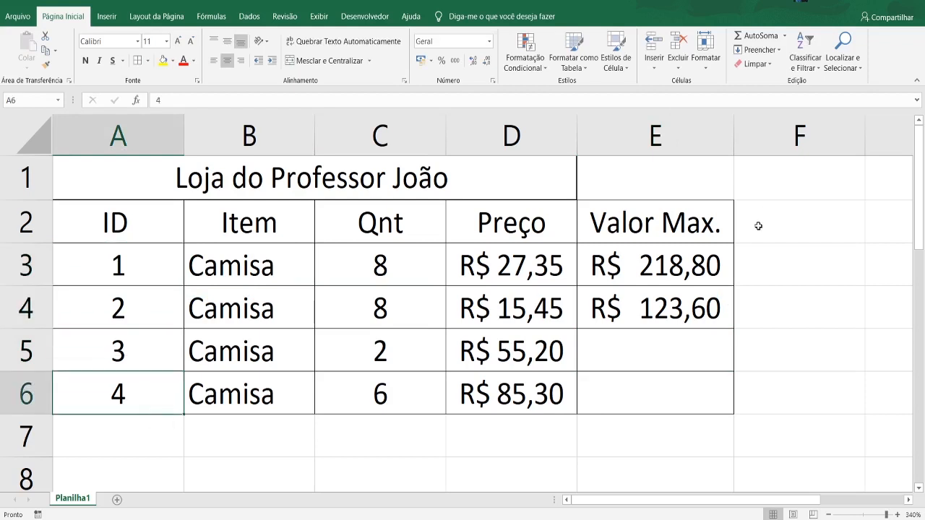
drag(701, 256, 684, 304)
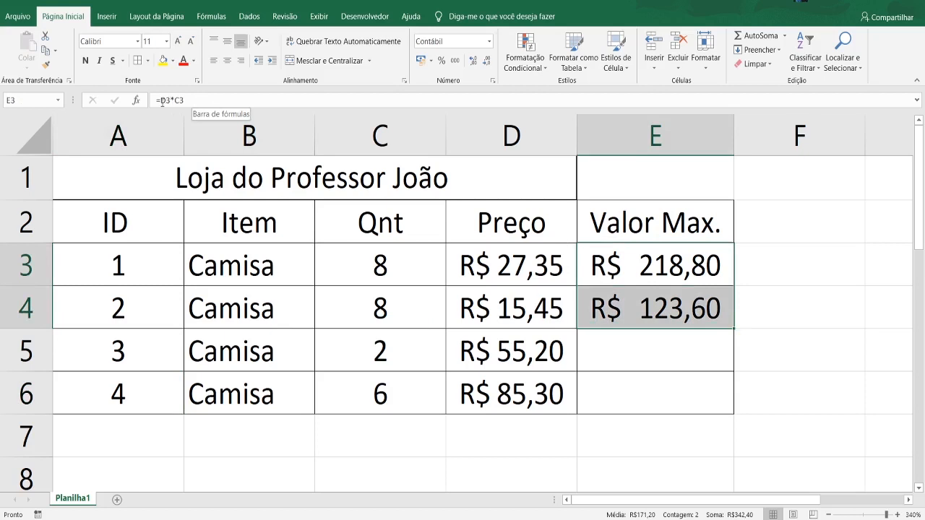
click(806, 315)
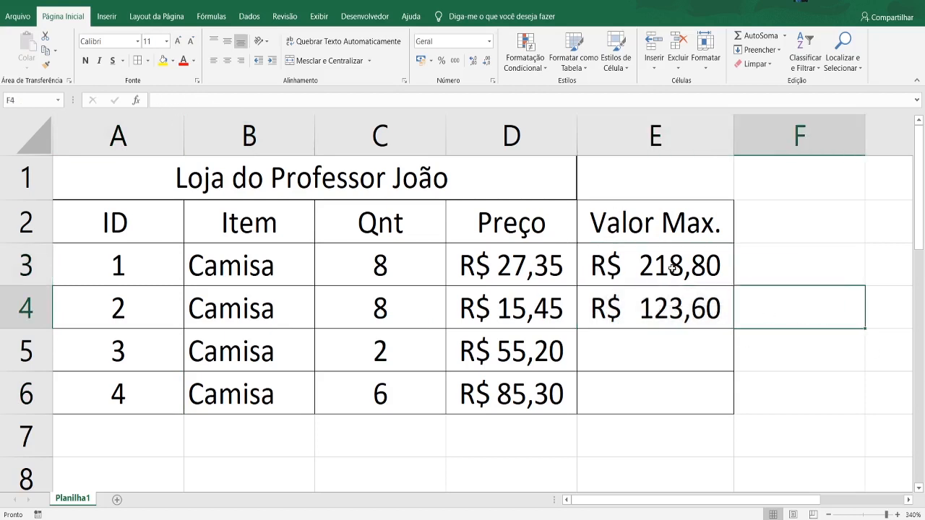
- Fill the formulas of E3:E4 down through E6 and check the cell references in E5 and E6 against their rows
drag(672, 268, 724, 326)
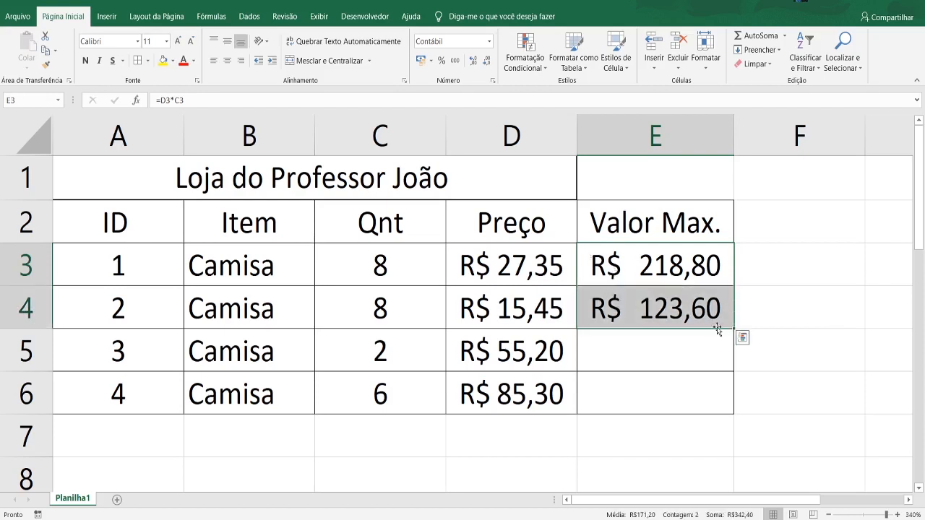
drag(734, 329, 725, 394)
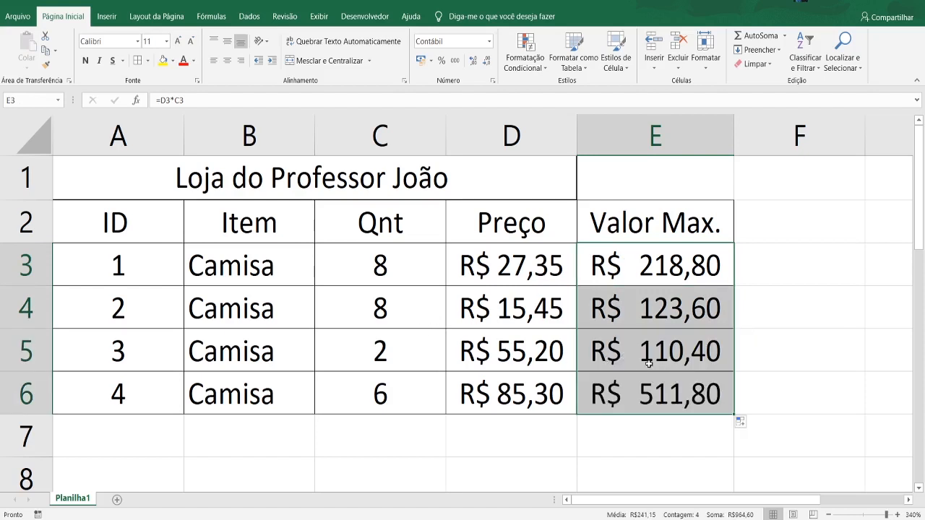
double_click(671, 359)
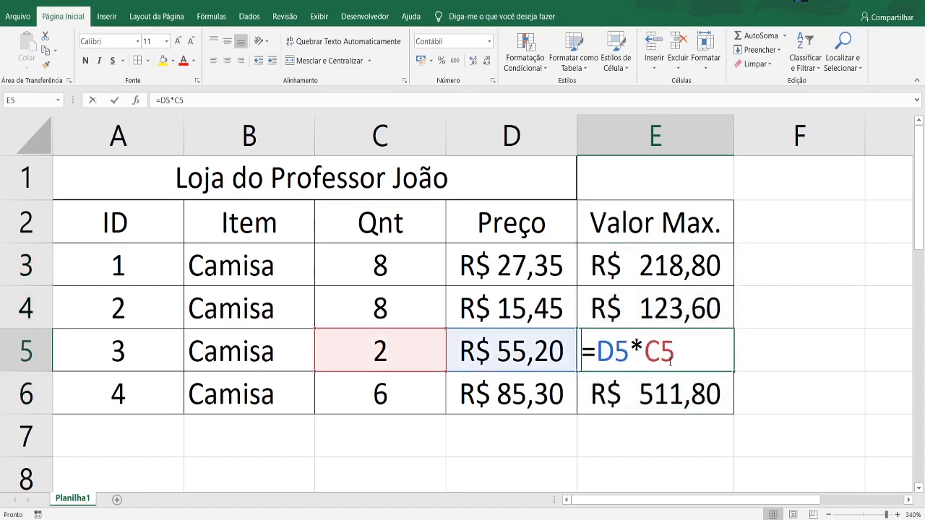
click(794, 402)
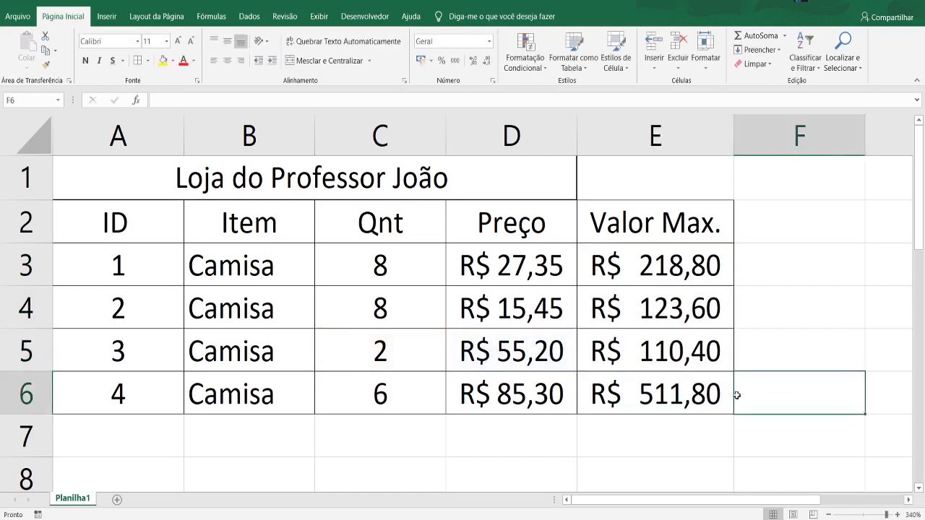
double_click(712, 398)
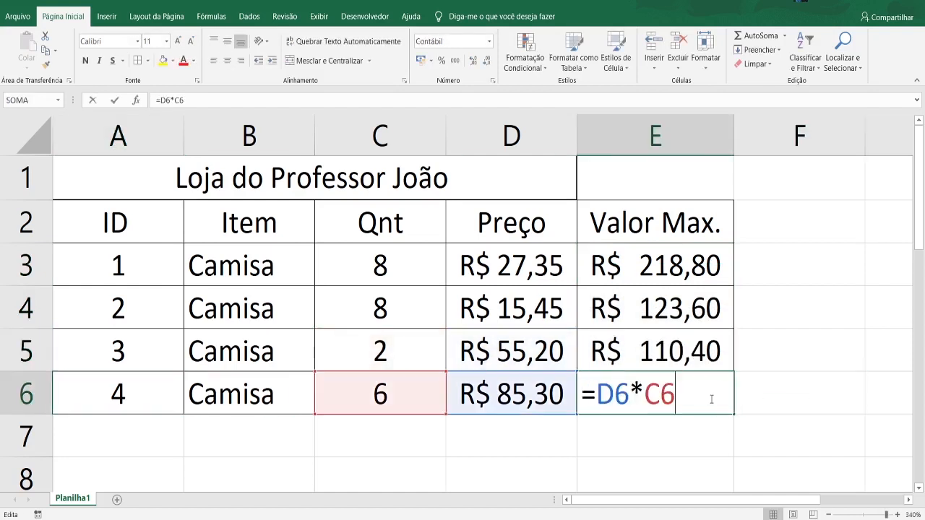
click(778, 402)
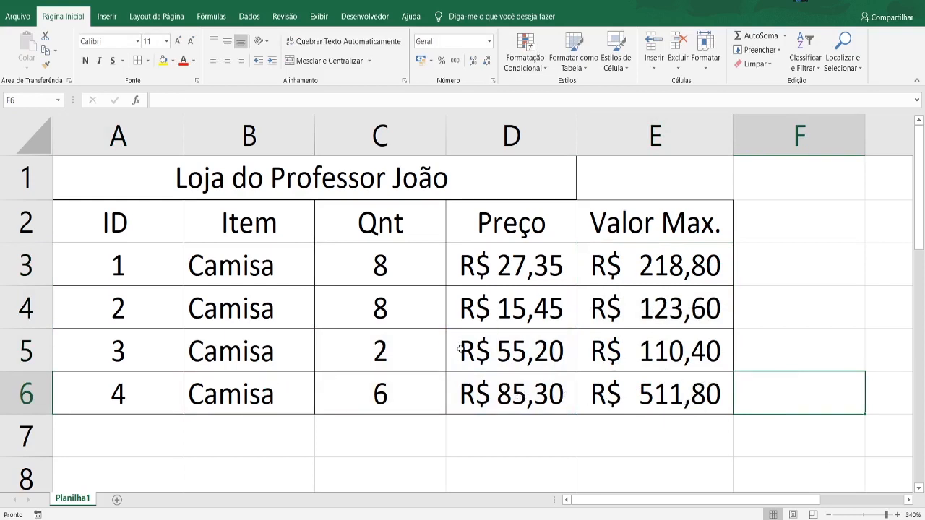
click(420, 356)
click(463, 361)
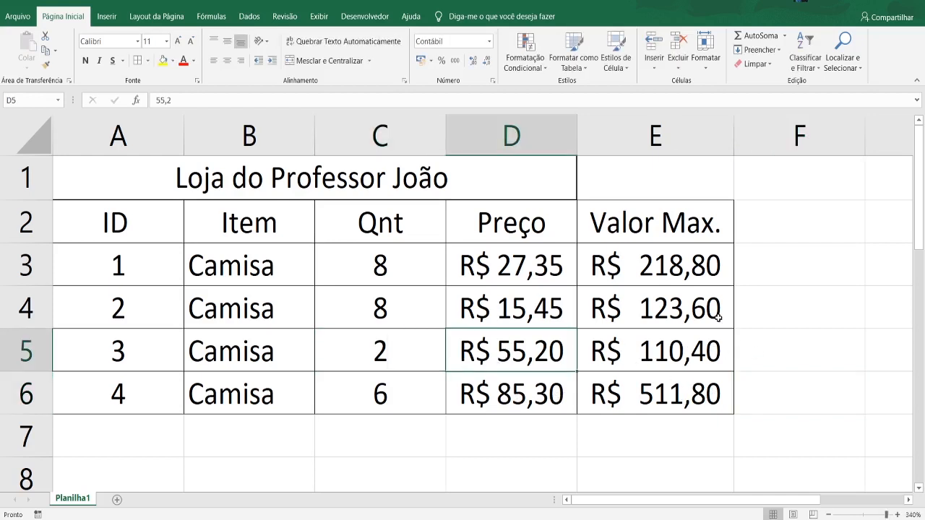
- Change the formula in E3 to the addition =D3+C3
double_click(660, 262)
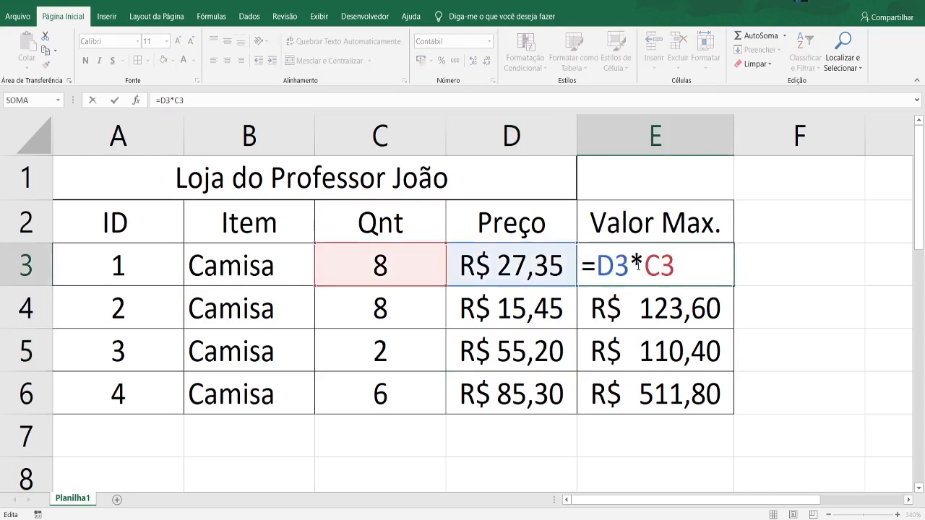
key(BackSpace)
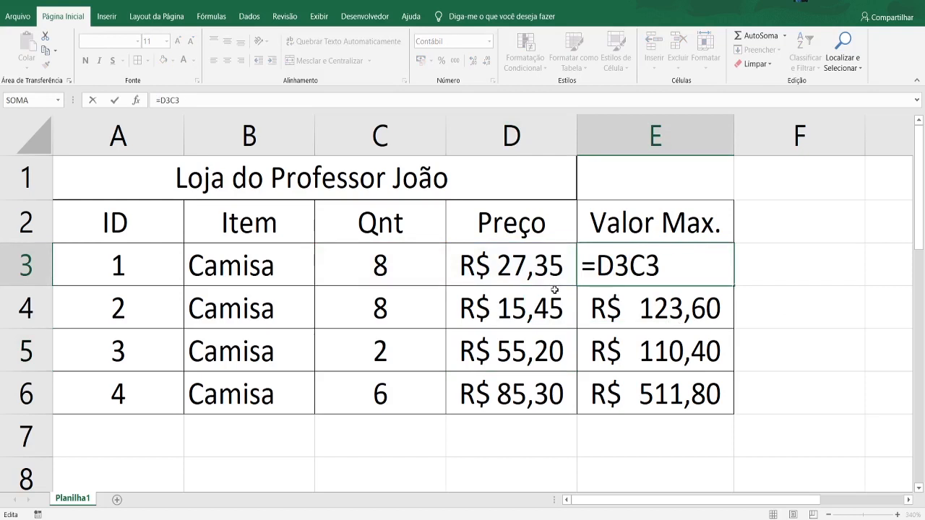
text(+)
click(857, 320)
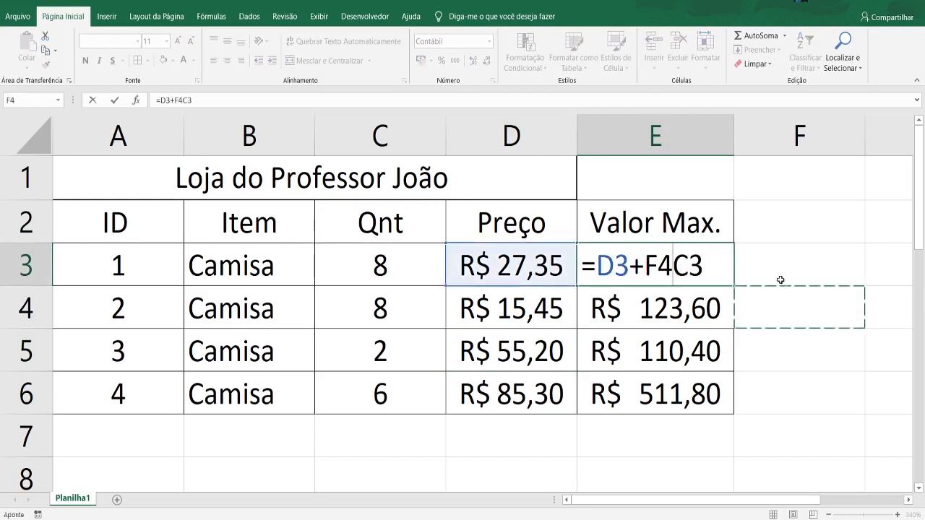
key(BackSpace)
key(BackSpace)
key(Return)
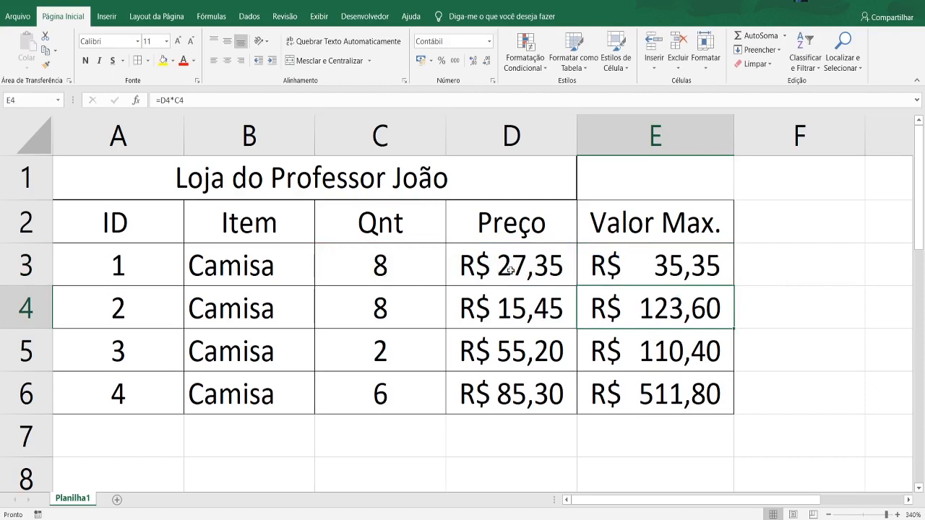
- Change the formula in E3 to the subtraction =D3-C3
double_click(699, 268)
click(644, 266)
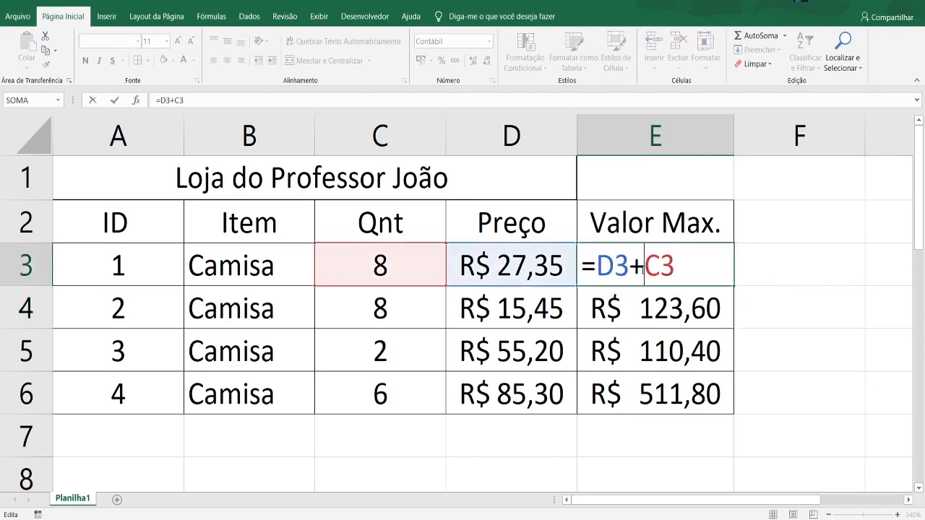
key(BackSpace)
text(-)
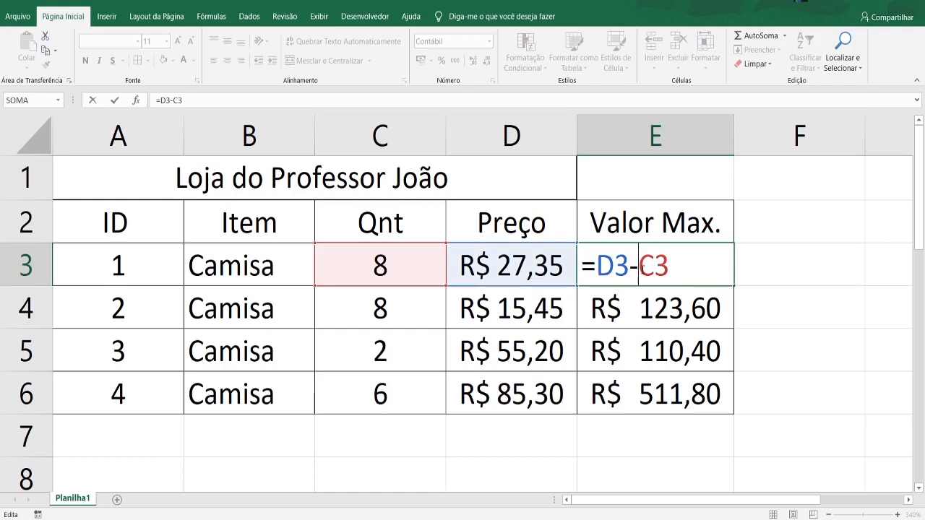
click(792, 291)
key(BackSpace)
key(BackSpace)
key(Return)
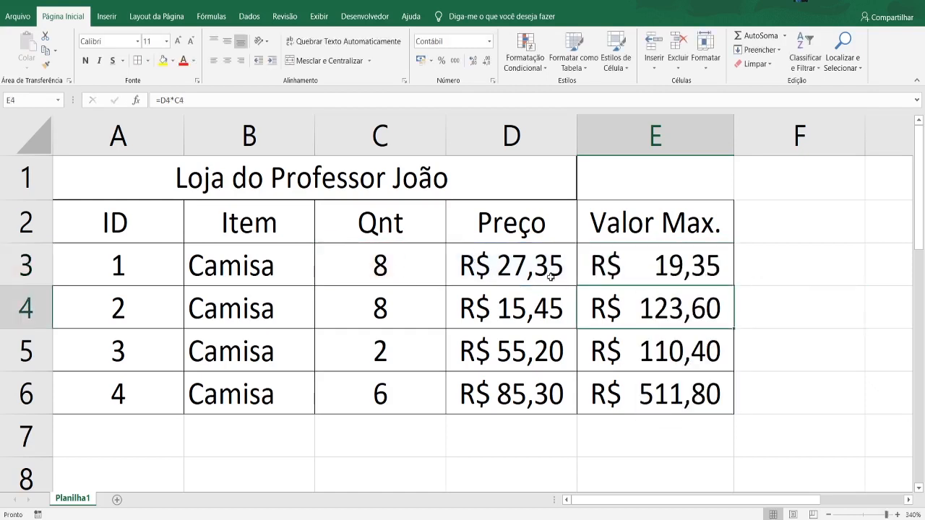
- Change the formula in E3 to the division =D3/C3
click(669, 266)
double_click(670, 265)
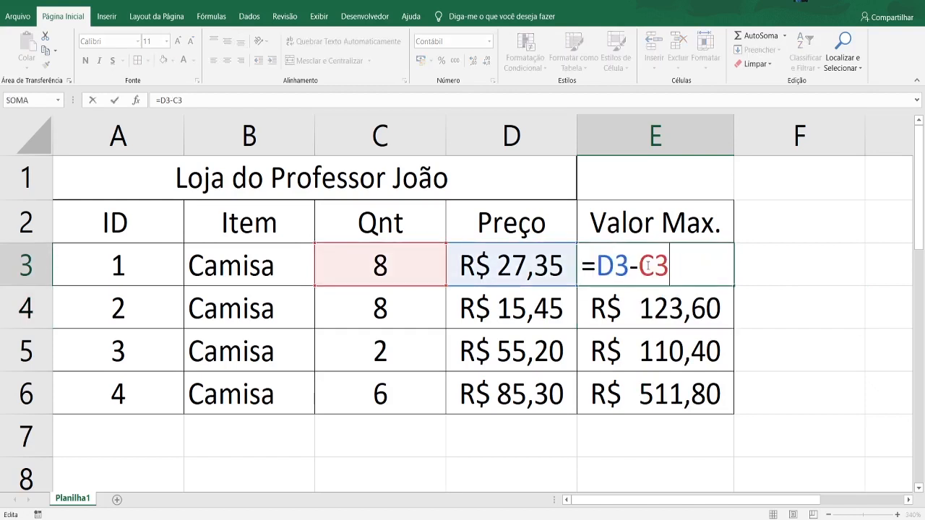
key(BackSpace)
text(/)
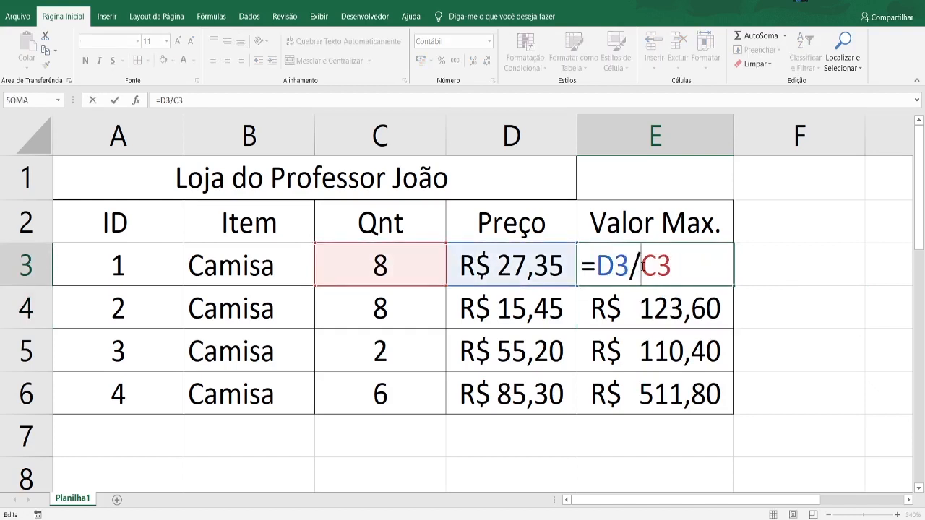
key(Return)
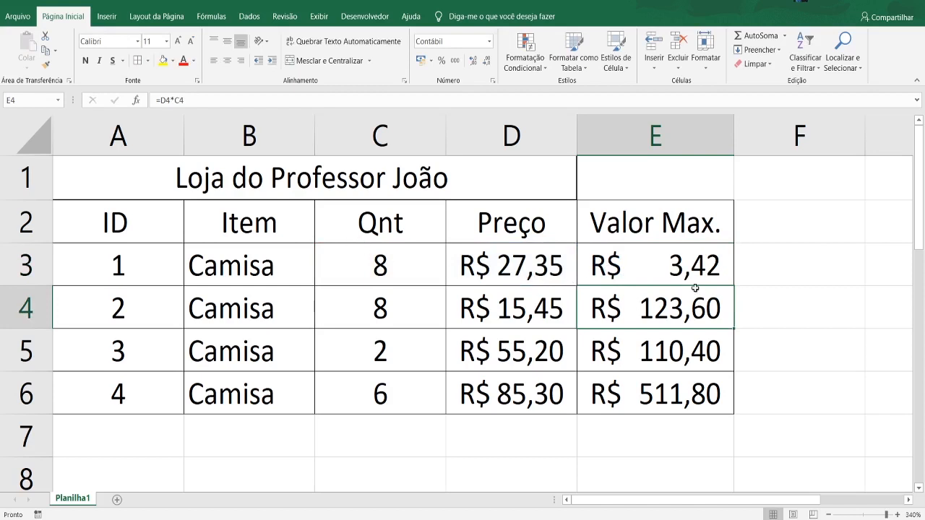
- Restore the multiplication formula =D3*C3 in E3
double_click(705, 268)
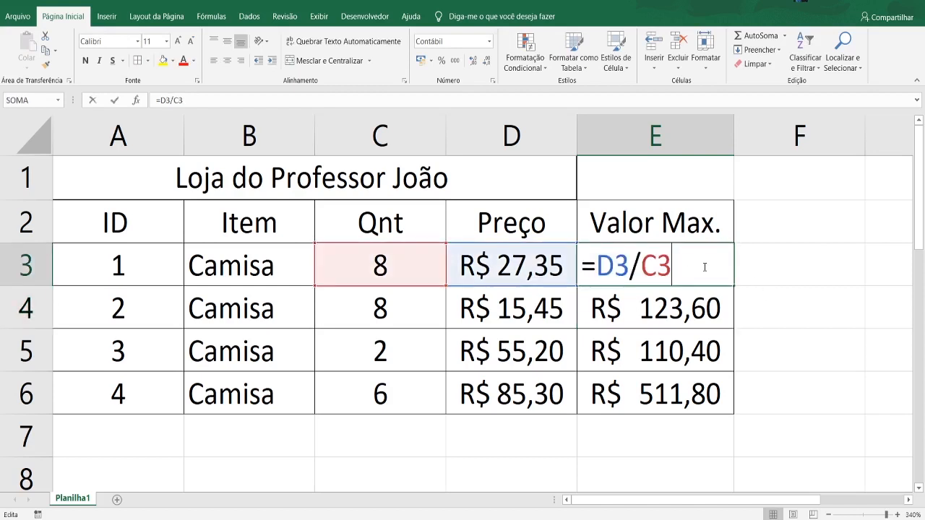
click(639, 265)
key(BackSpace)
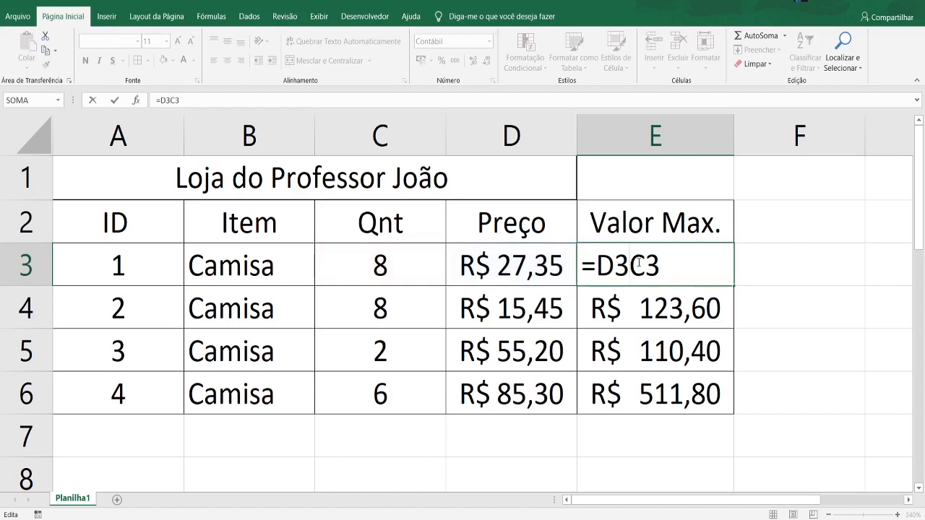
text(*)
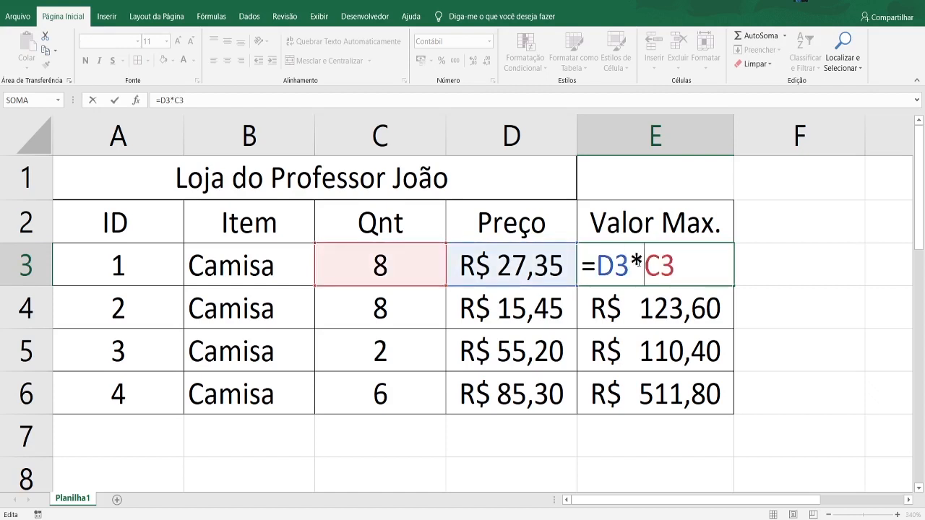
key(Return)
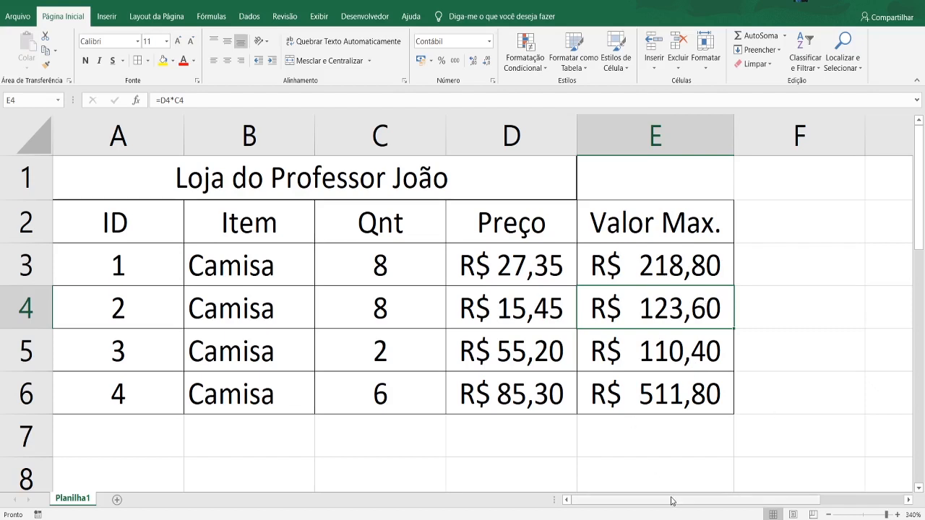
- Add the column header Média in F2 and apply borders to all sides of the cells F2:F6
drag(671, 501, 712, 500)
double_click(666, 217)
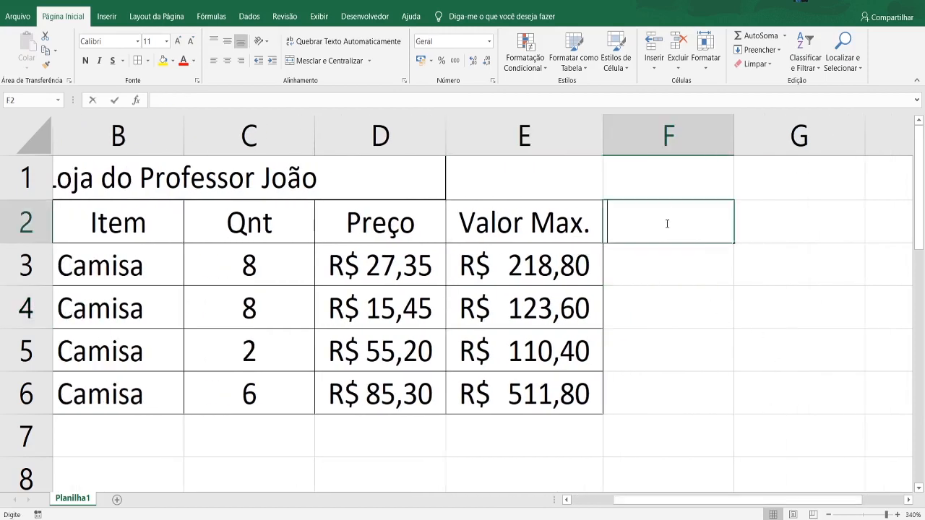
text(Mé)
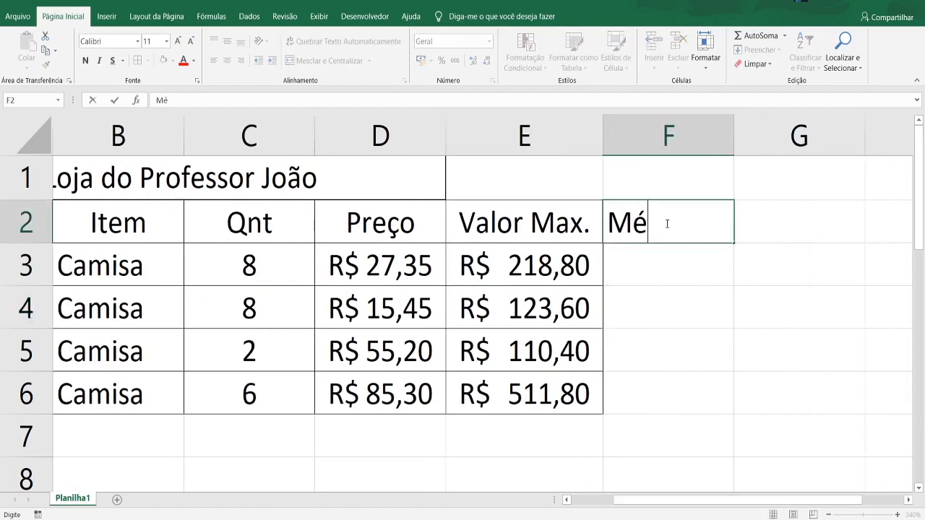
text(dia)
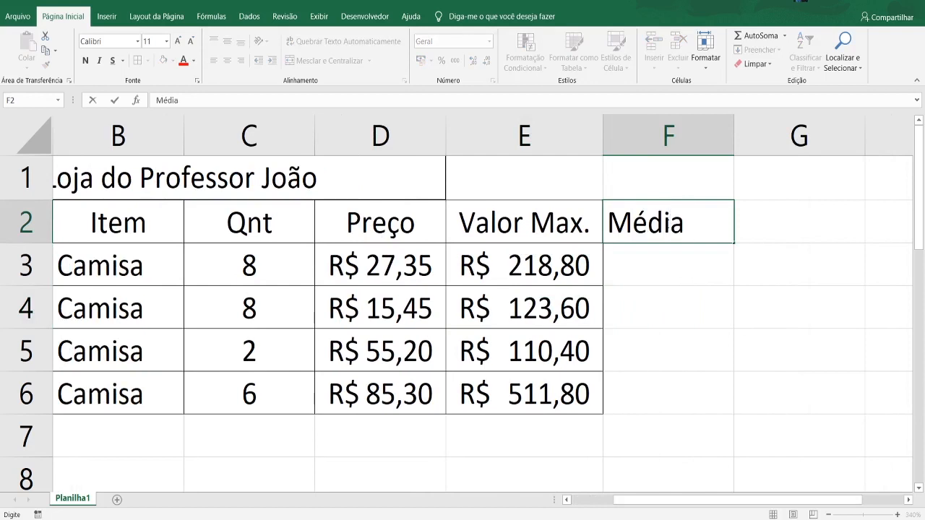
click(761, 339)
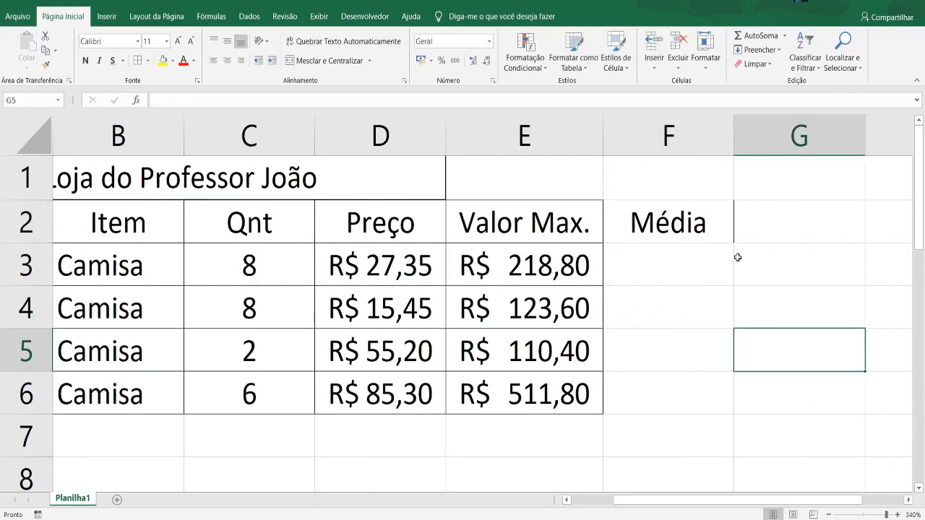
drag(585, 230, 651, 228)
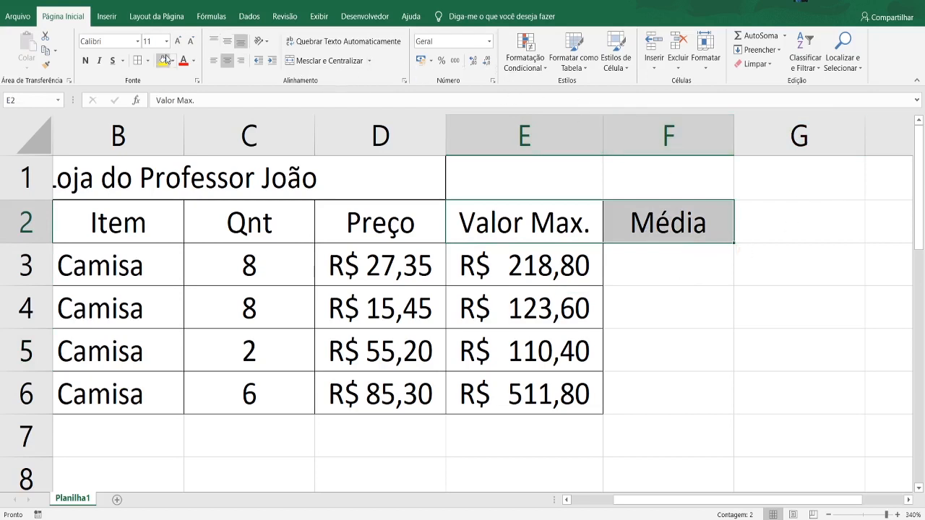
drag(692, 219, 679, 394)
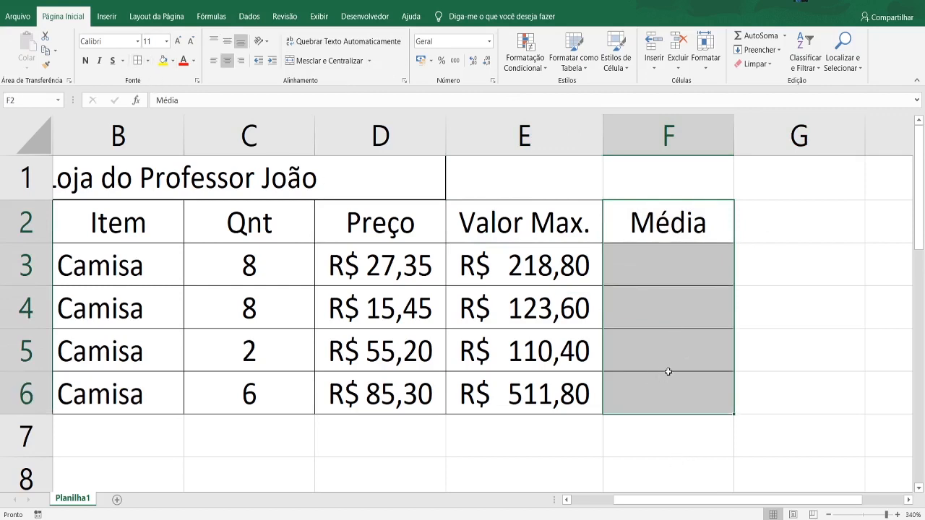
- Begin a formula in F3, try inserting the MÉDIA function, and delete it back to the equals sign
click(671, 276)
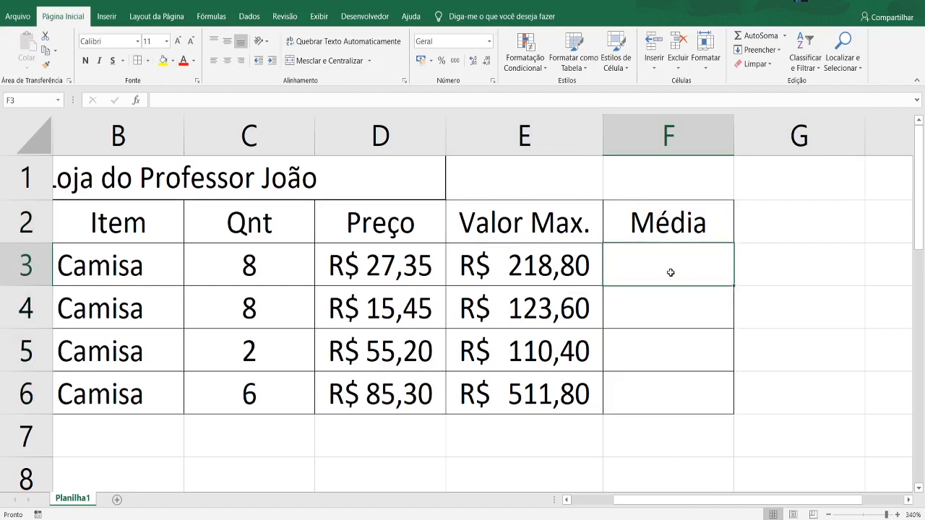
text(=)
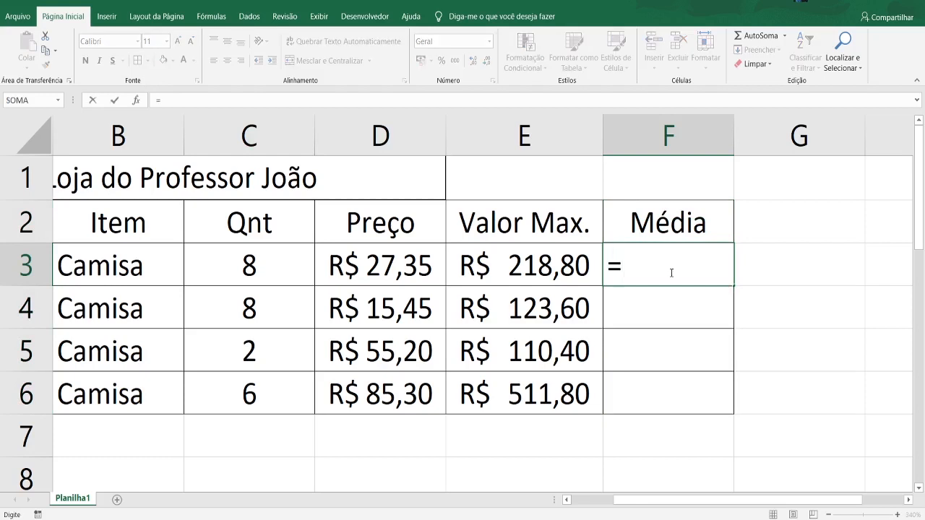
text(m)
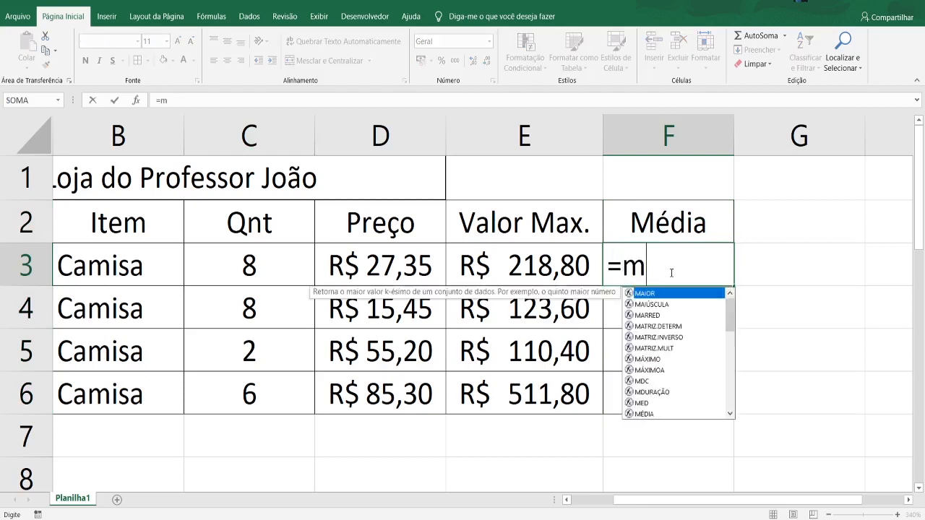
text(é)
key(Tab)
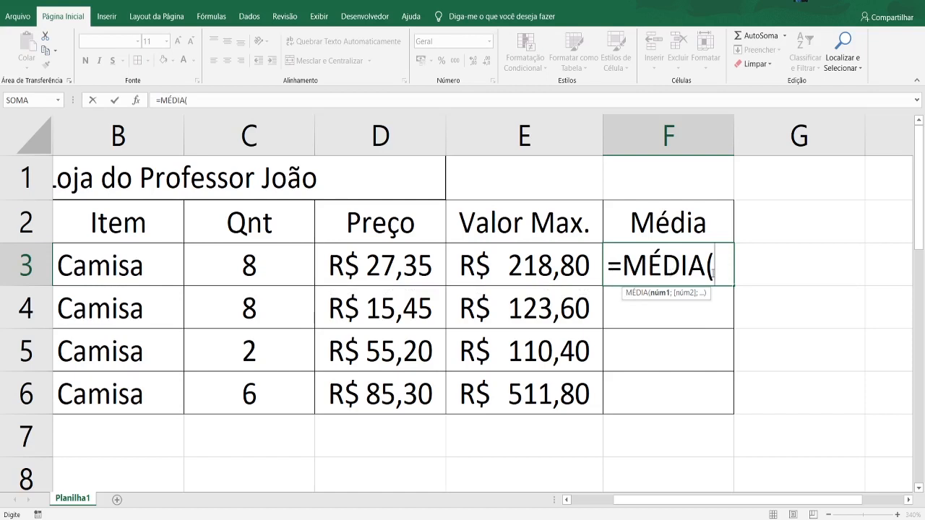
key(BackSpace)
key(BackSpace)
key(BackSpace)
key(BackSpace)
key(BackSpace)
key(BackSpace)
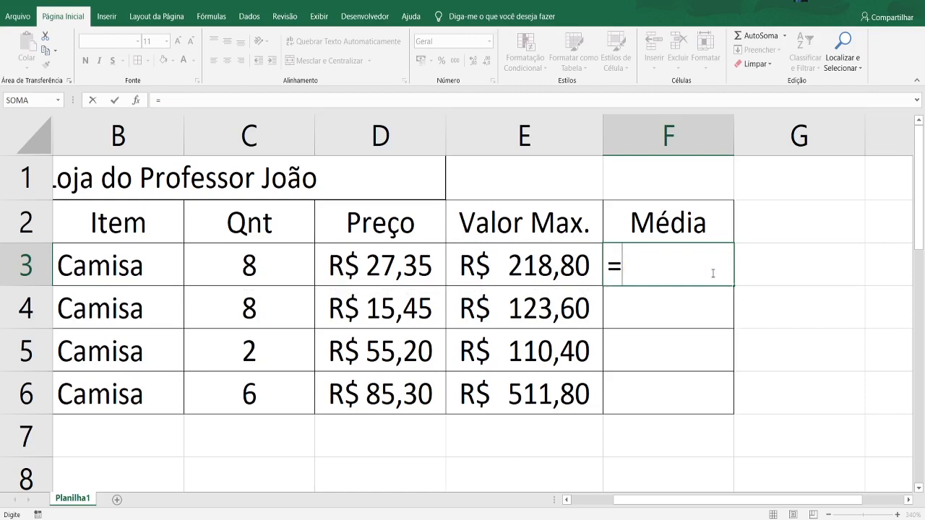
- Try inserting MÉDIA into the F3 formula from the functions starting with m, and delete it back to =M
text(m)
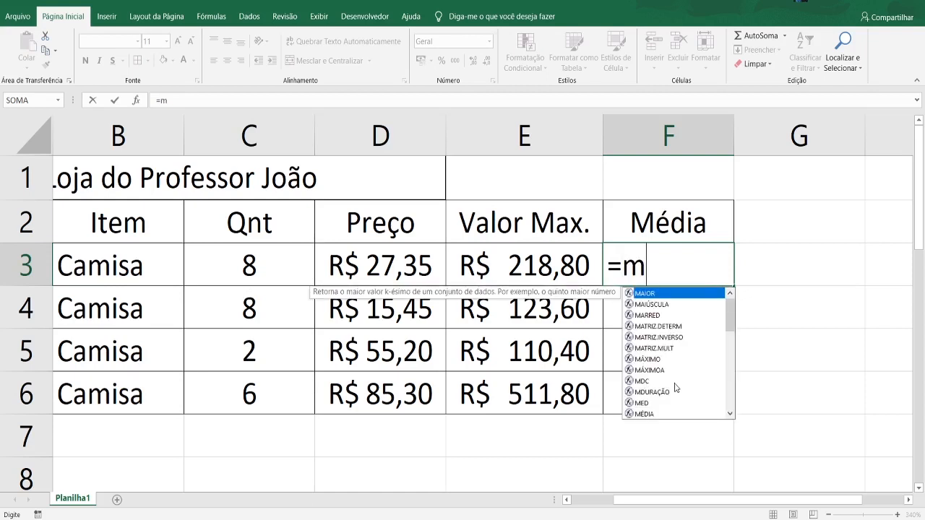
scroll(689, 353, down, 3)
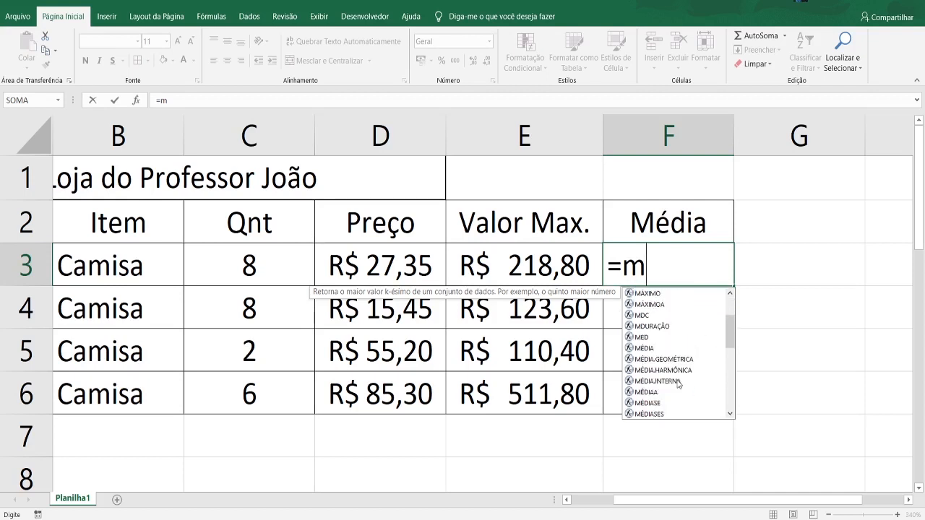
scroll(678, 379, down, 6)
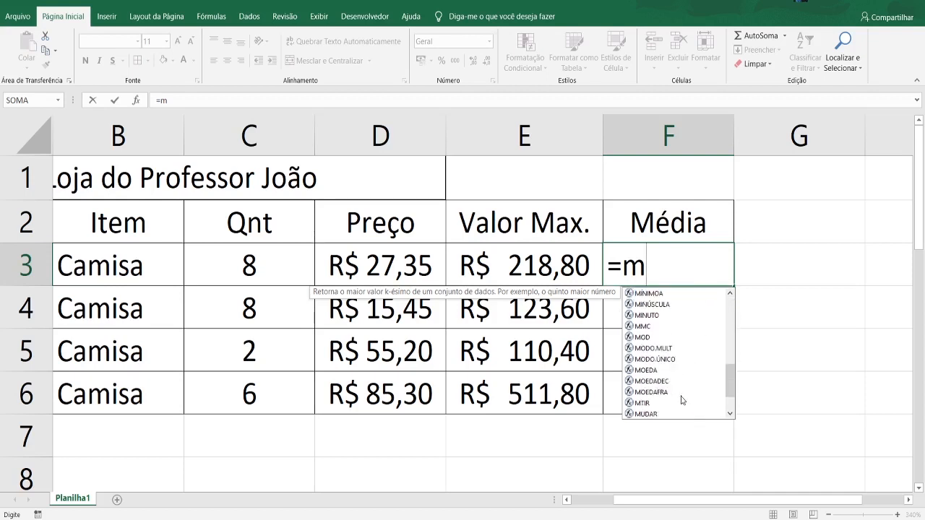
scroll(675, 383, up, 8)
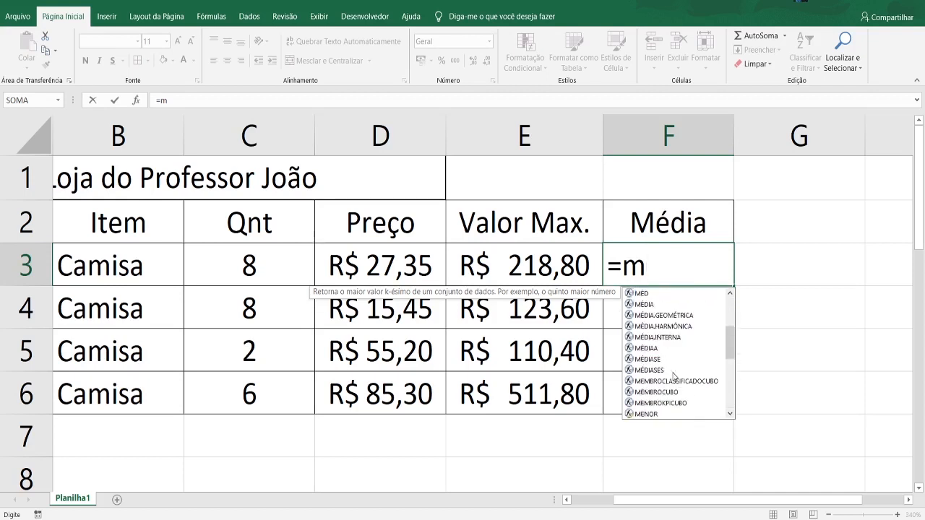
scroll(663, 377, down, 1)
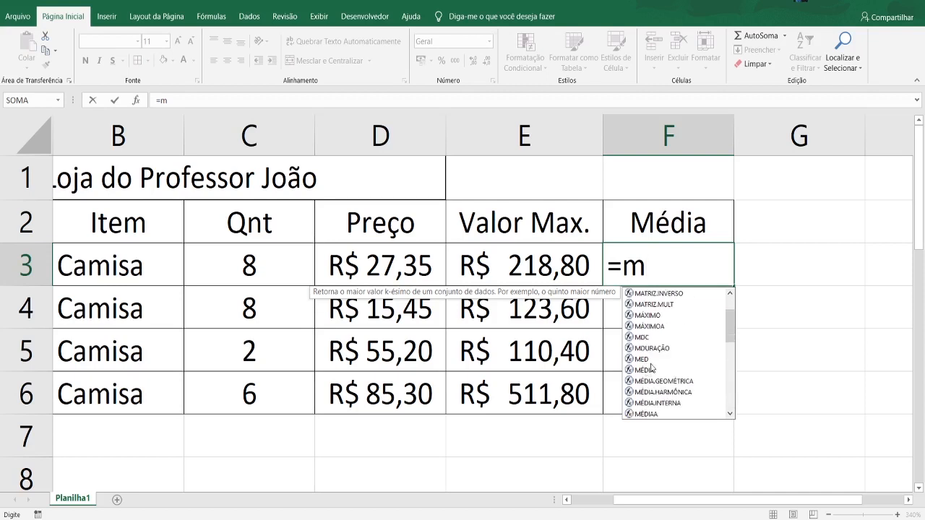
double_click(652, 372)
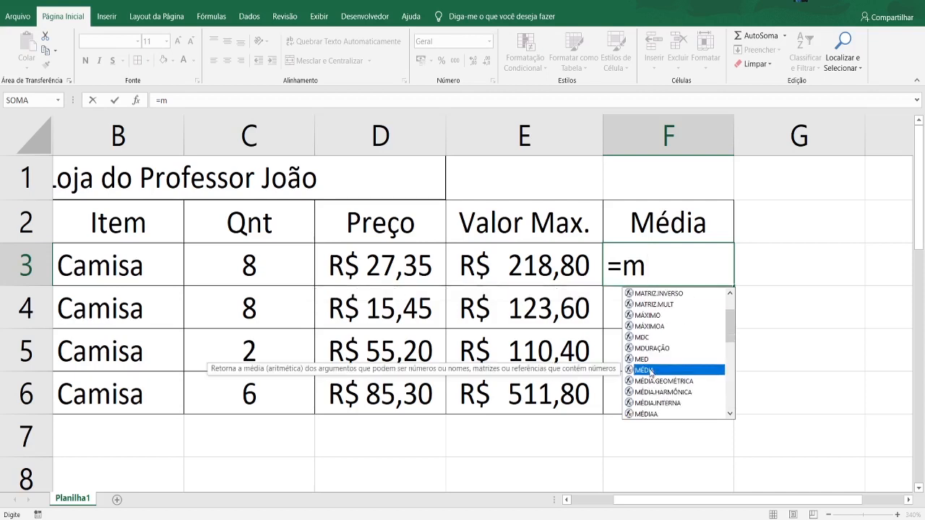
click(708, 334)
key(BackSpace)
key(BackSpace)
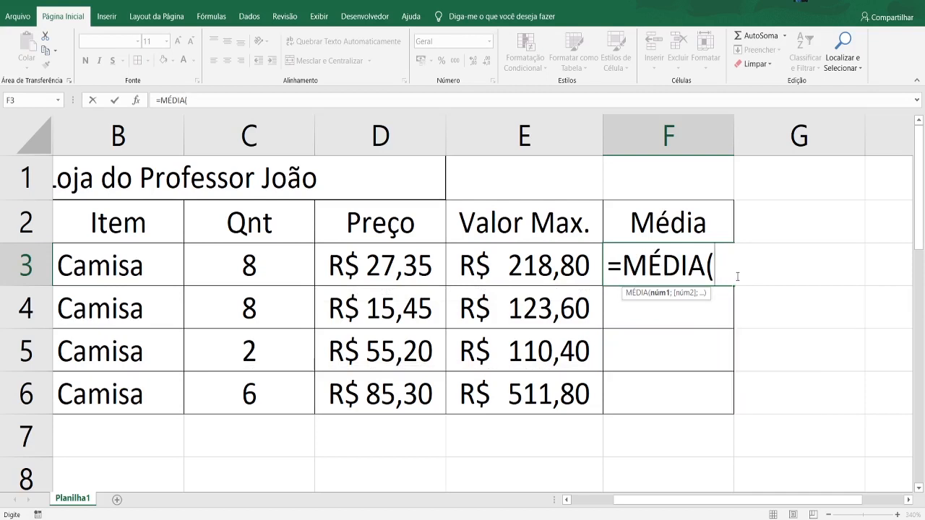
key(BackSpace)
key(BackSpace)
key(BackSpace)
key(BackSpace)
key(BackSpace)
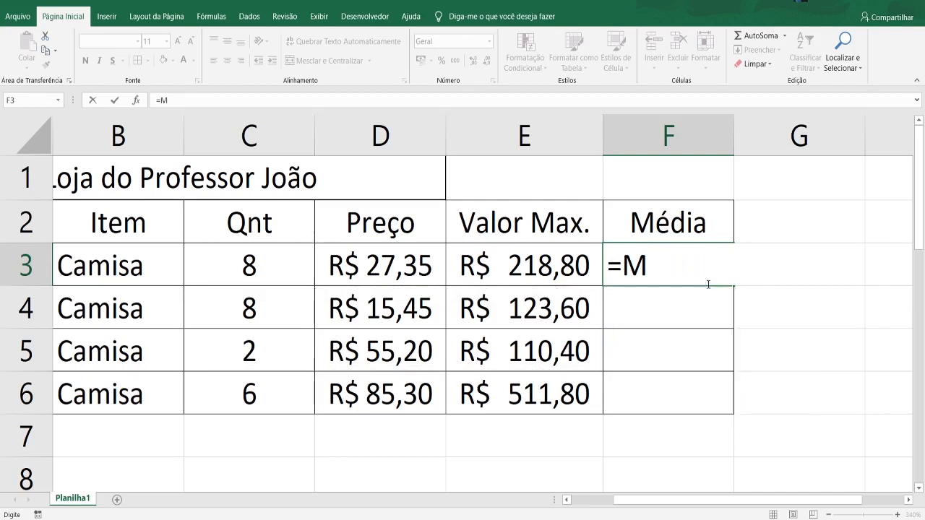
- Look through the average functions matching =Mé in F3 and insert MÉDIA into the formula
text(é)
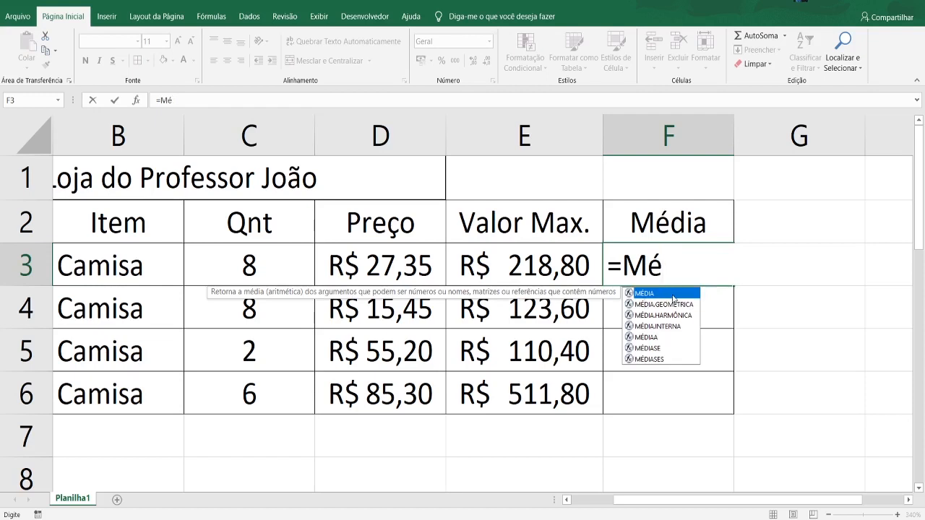
key(Down)
key(Down)
key(Down)
key(Down)
key(Down)
key(Up)
key(Up)
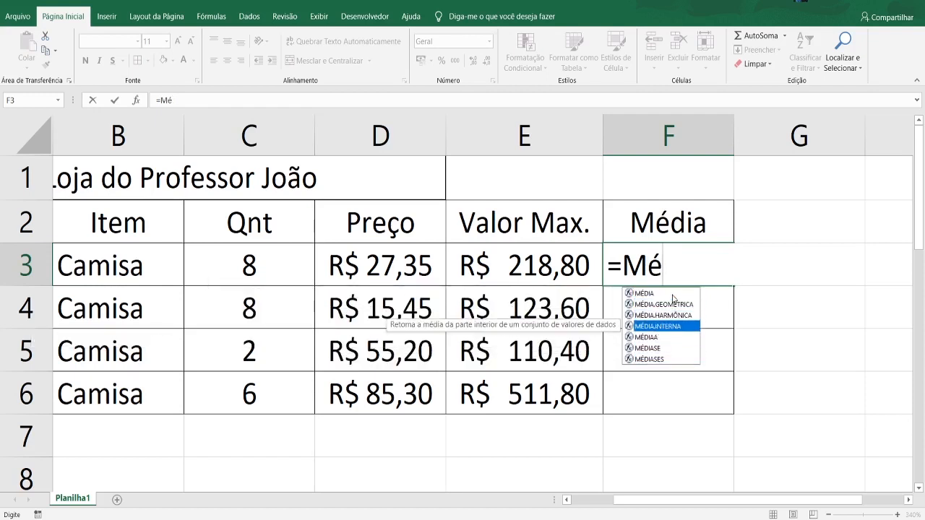
key(Up)
key(Up)
key(Up)
key(Down)
key(Down)
key(Down)
key(Down)
key(Up)
key(Up)
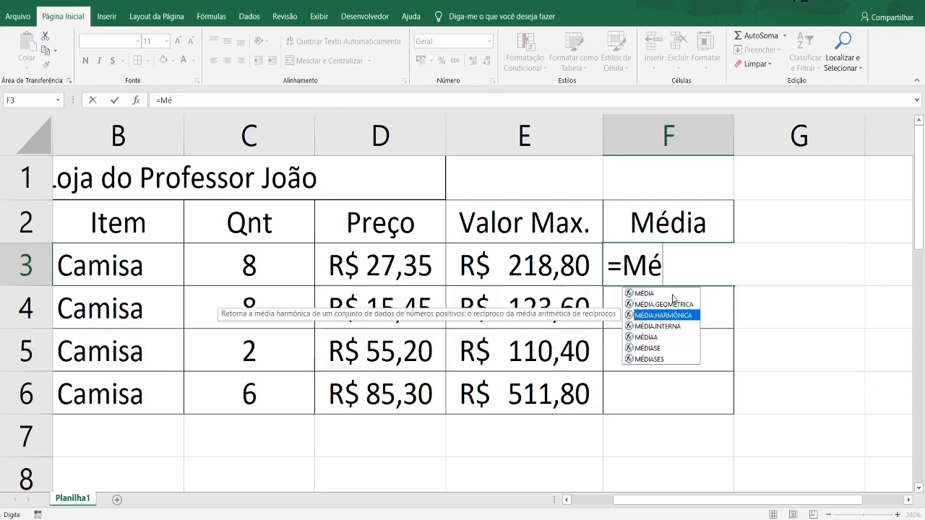
key(Up)
key(Up)
key(Tab)
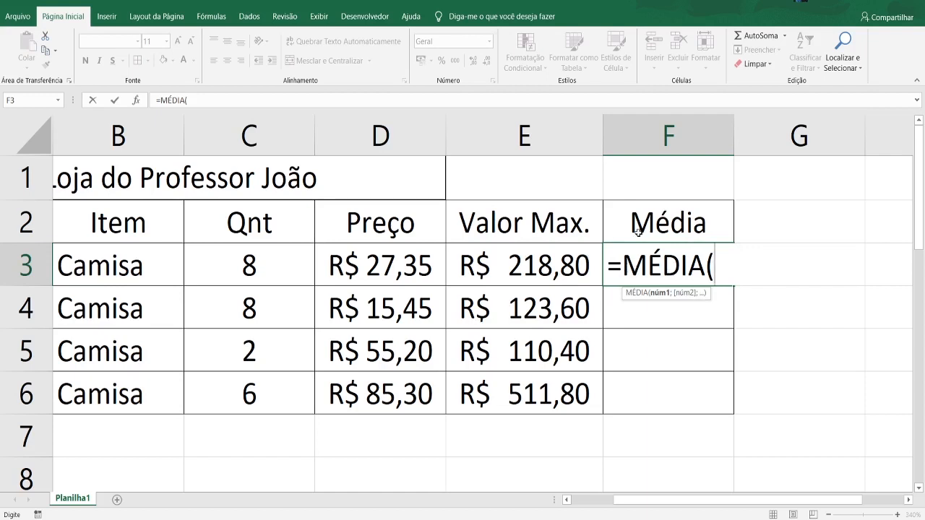
- Complete the F3 formula as =MÉDIA(E3;C3), referencing the row's Valor Max. and Qnt cells
click(552, 267)
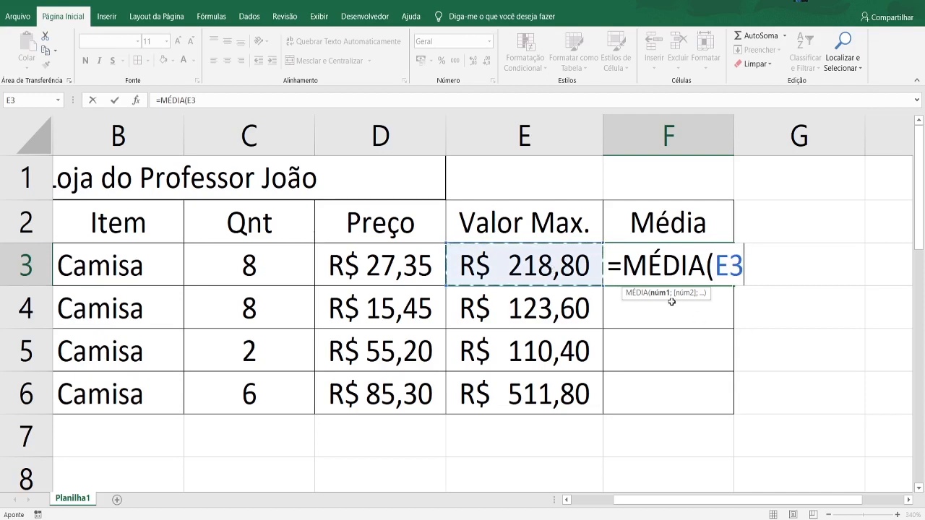
text(;)
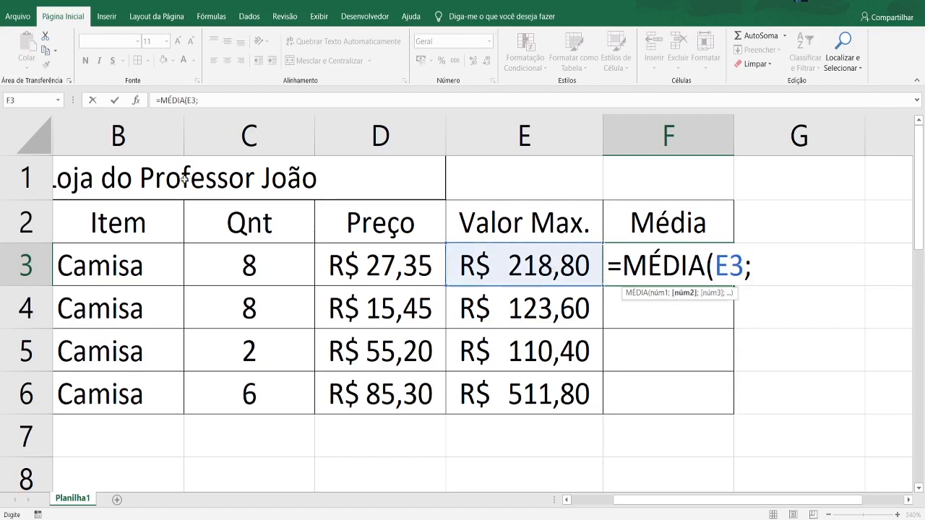
click(259, 278)
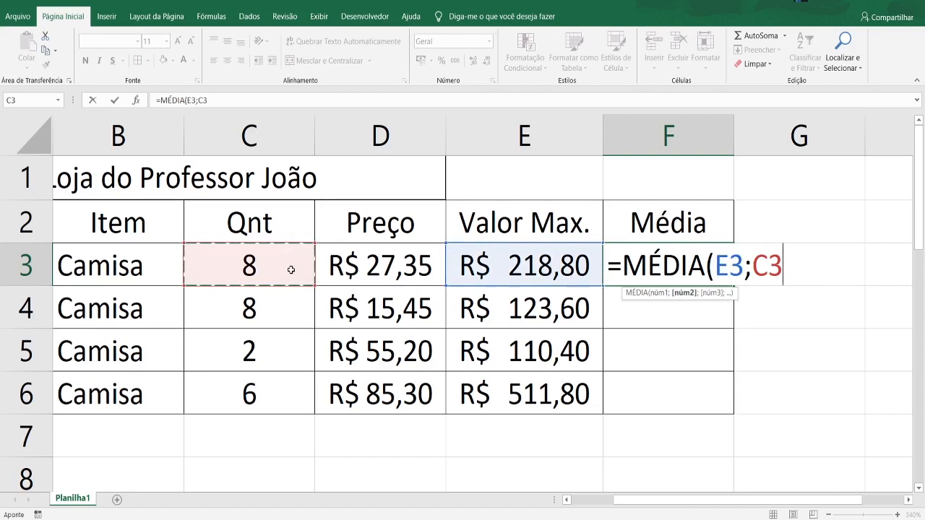
text())
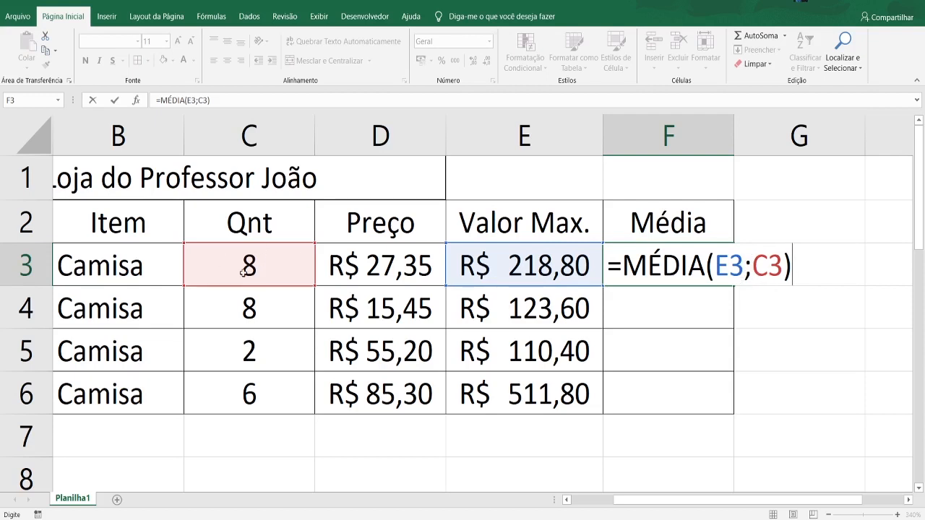
key(Return)
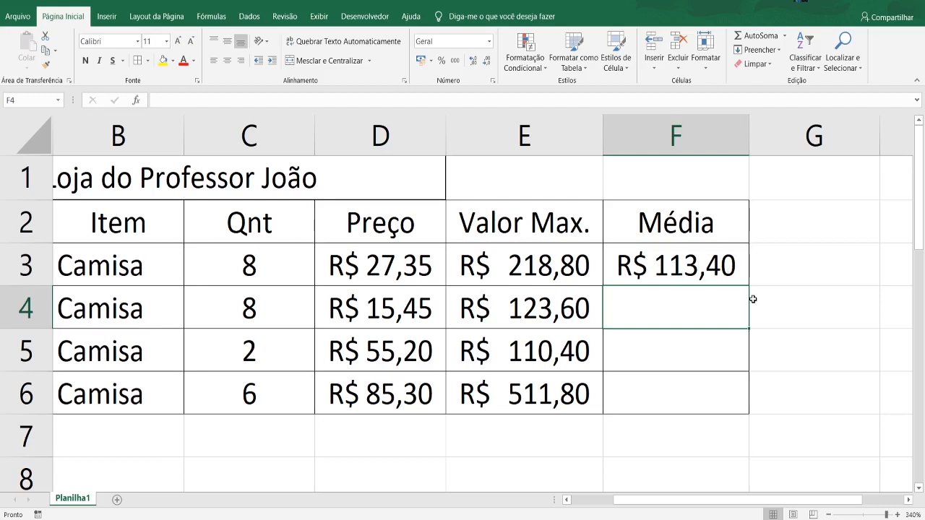
- Enter the formula =MÉDIA(E4;C4) in F4 to average the row's Valor Max. and Qnt
double_click(711, 295)
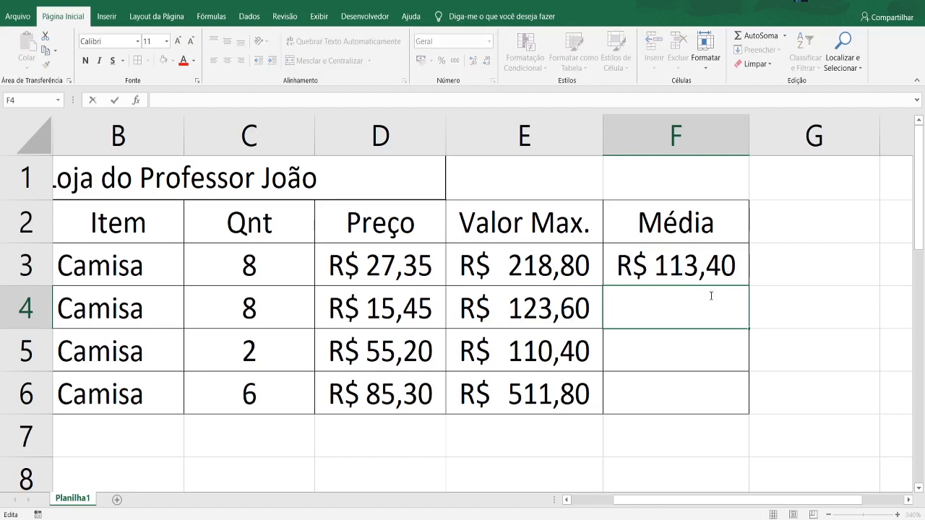
text(=mé)
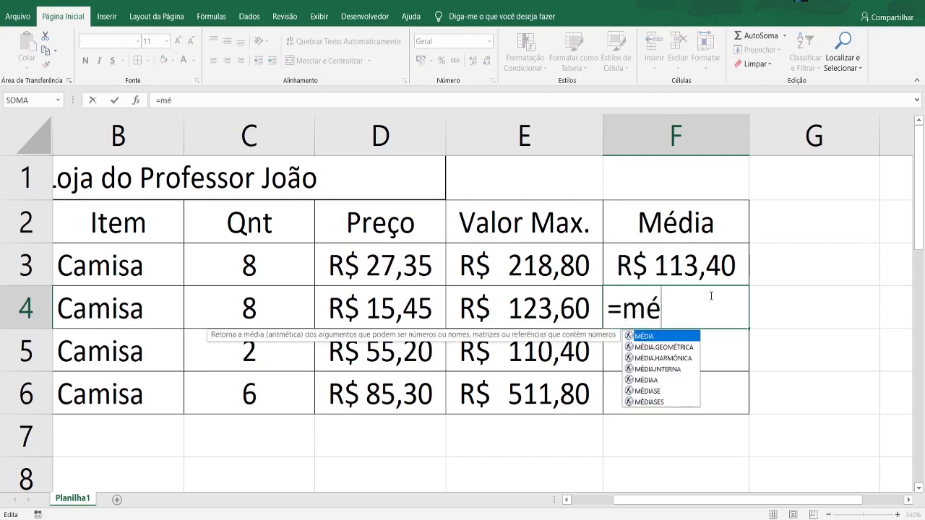
key(Tab)
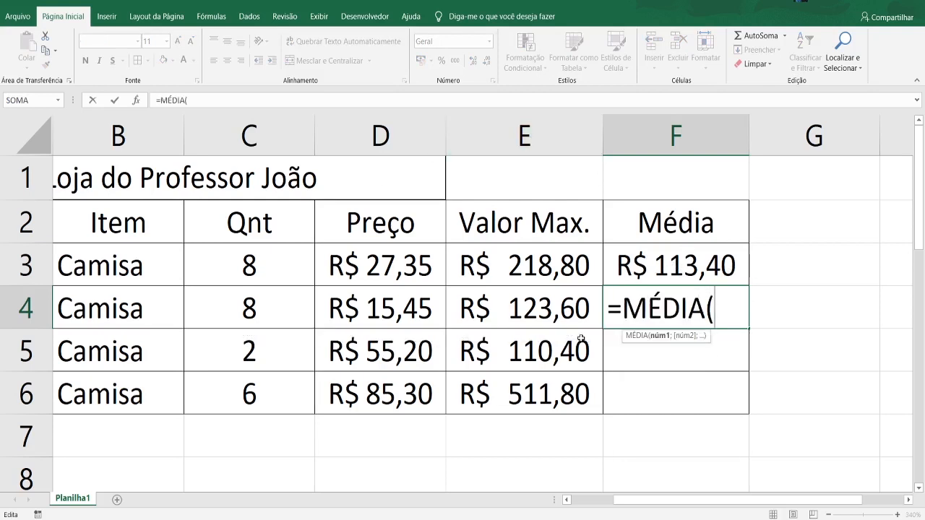
click(526, 307)
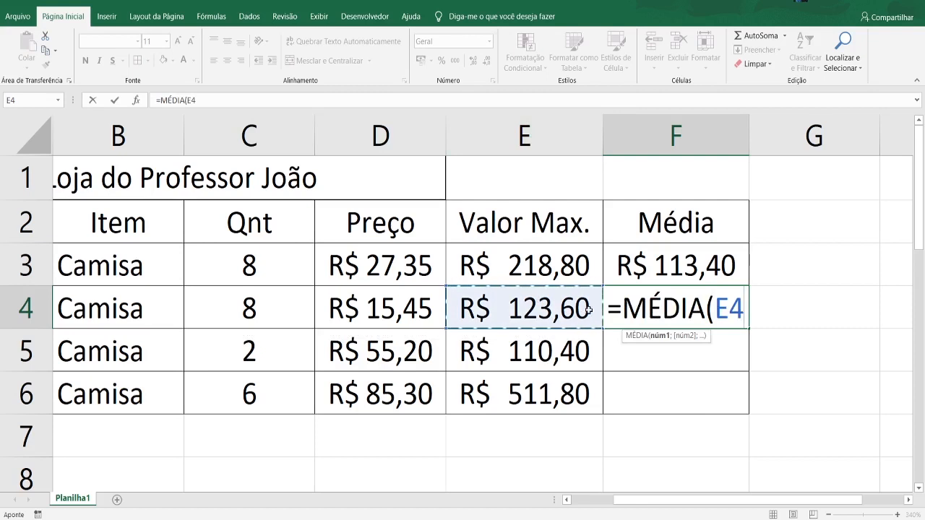
text(;)
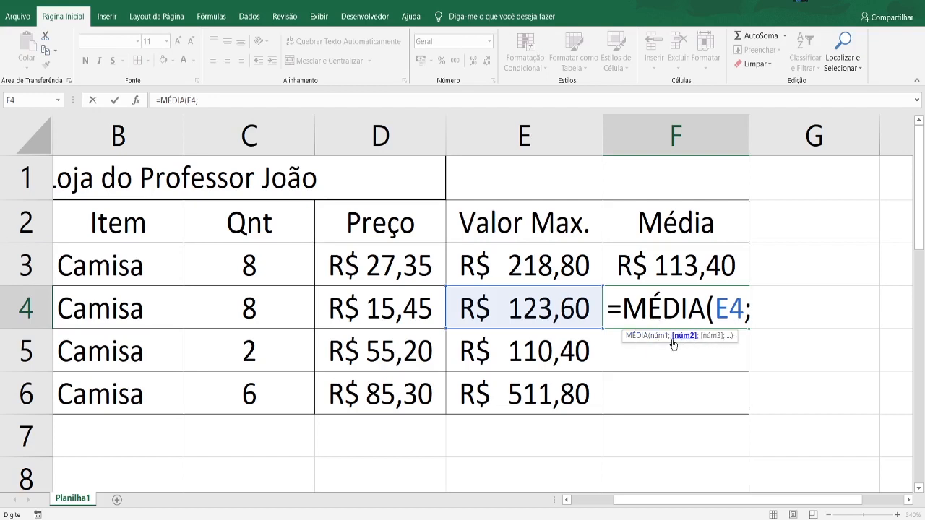
click(286, 318)
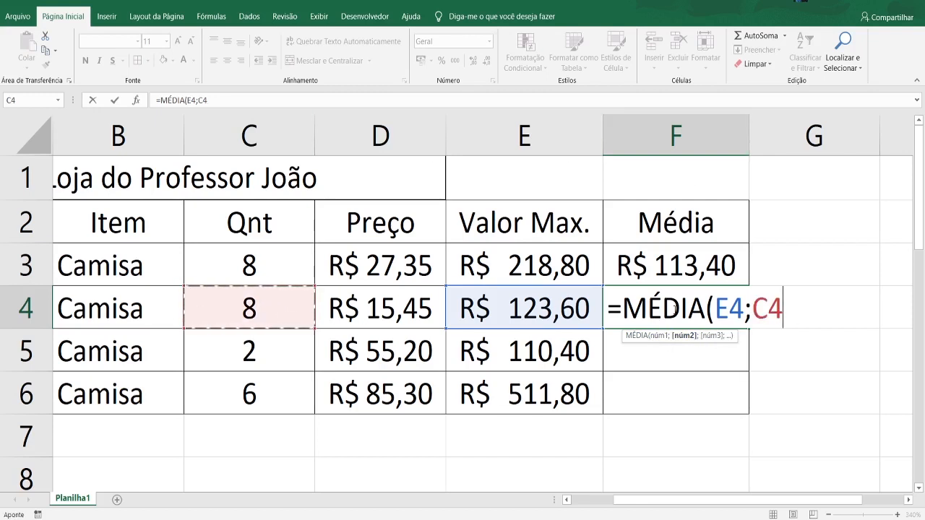
text())
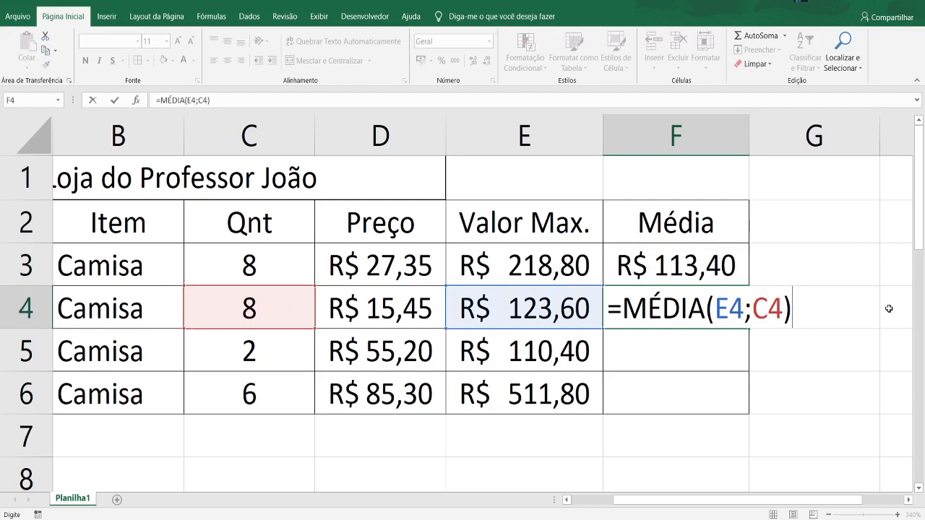
key(Return)
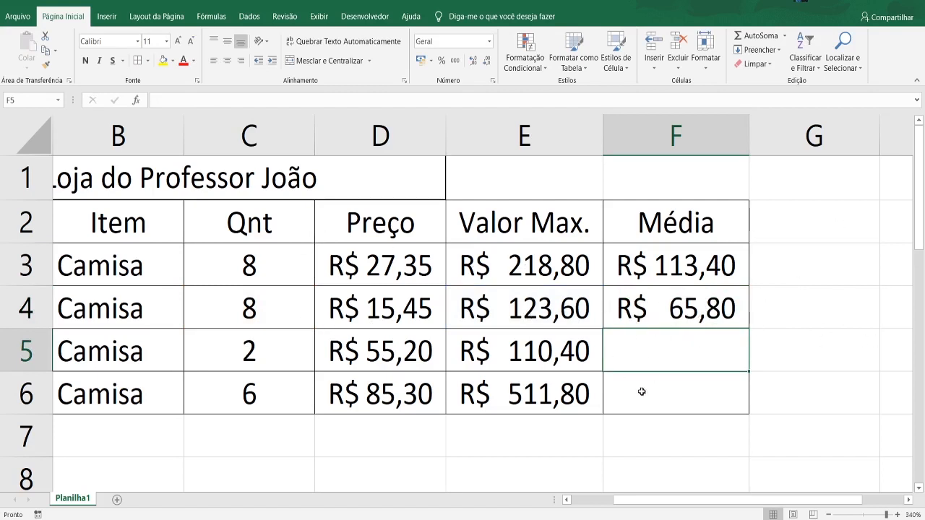
- Fill the MÉDIA formulas from F3:F4 down through F6
click(674, 307)
click(660, 351)
click(662, 266)
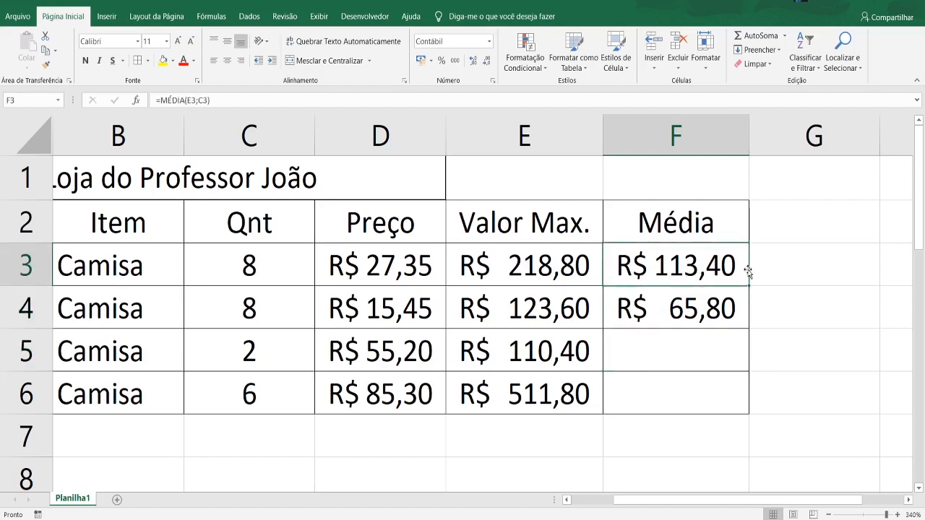
click(663, 326)
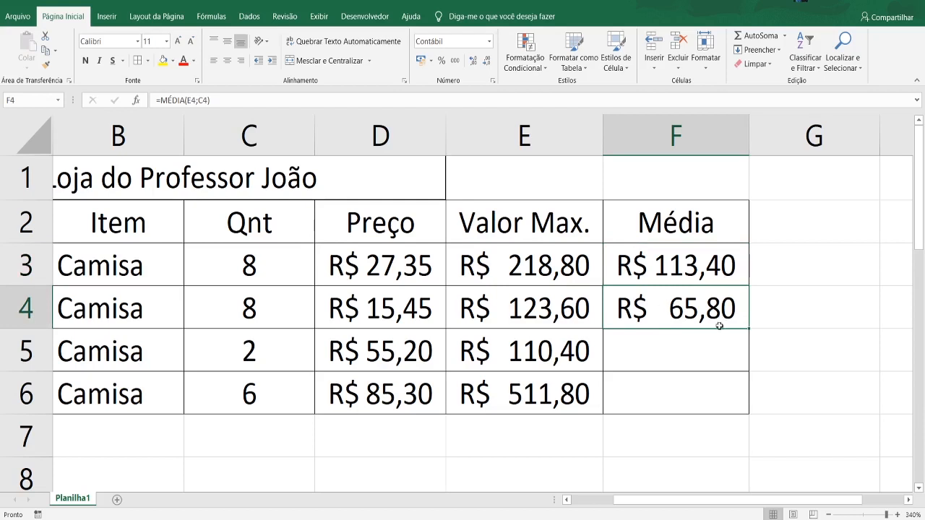
drag(663, 266, 669, 304)
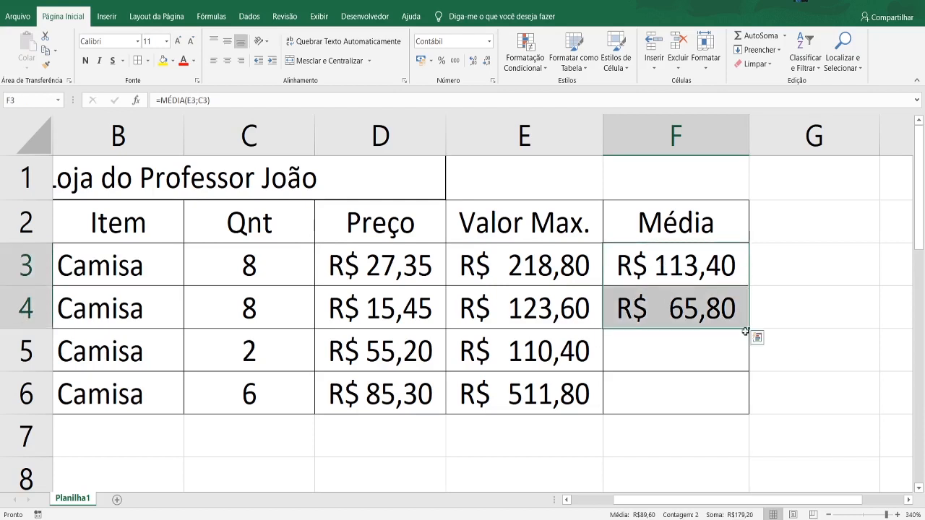
drag(747, 330, 744, 411)
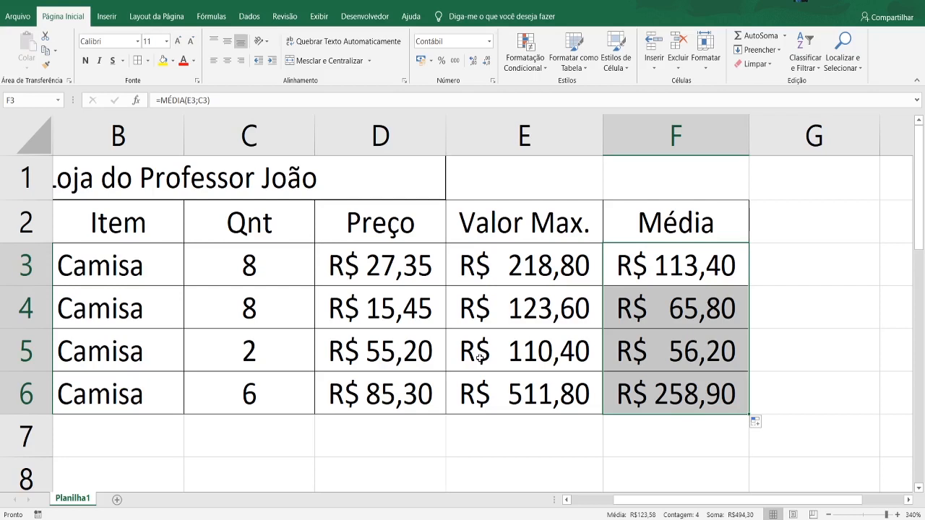
drag(675, 500, 557, 474)
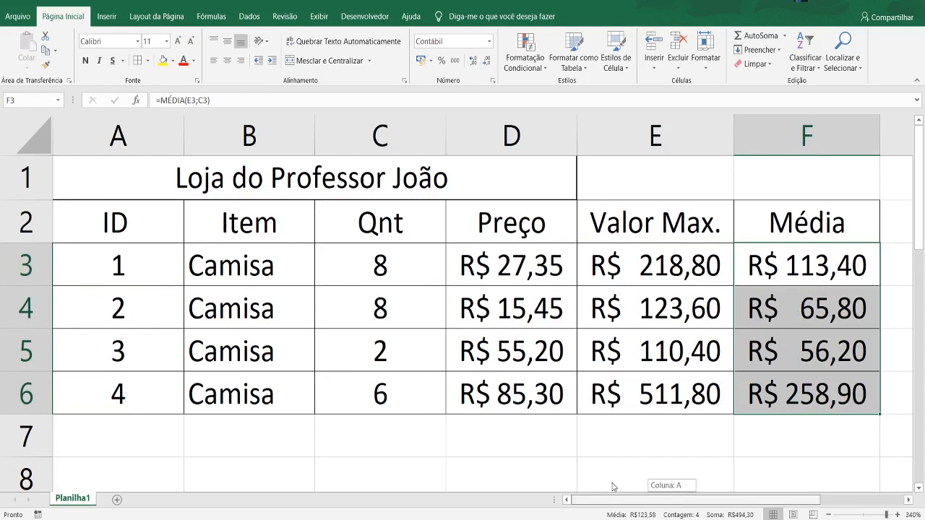
mouse_move(612, 486)
mouse_down()
mouse_move(635, 487)
mouse_move(614, 488)
mouse_up()
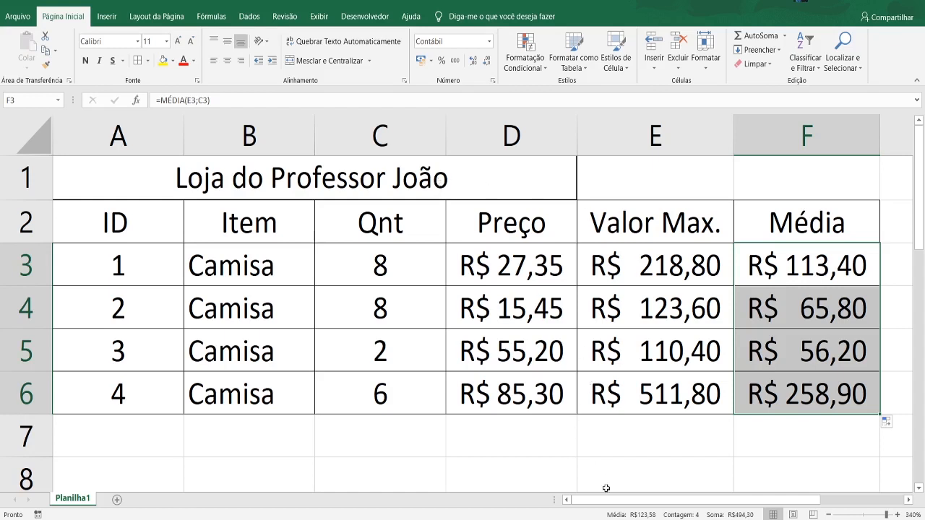
drag(607, 499, 650, 499)
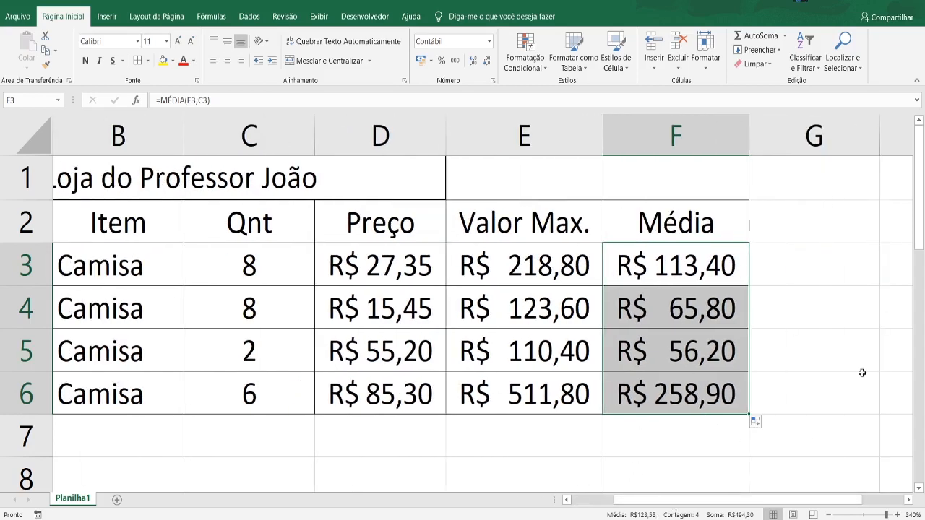
- Extend the merged and centered store title in row 1 across A1:F1
drag(671, 498, 551, 497)
drag(468, 186, 773, 184)
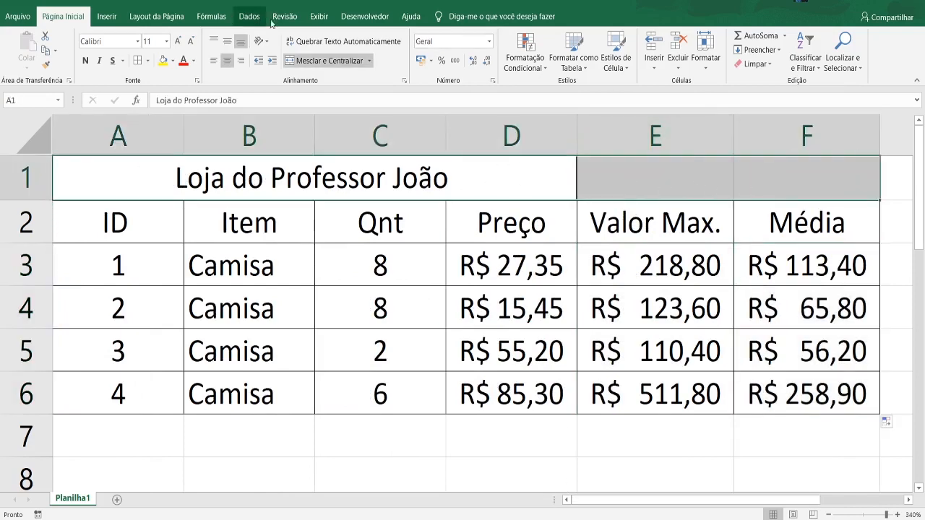
click(329, 61)
click(329, 61)
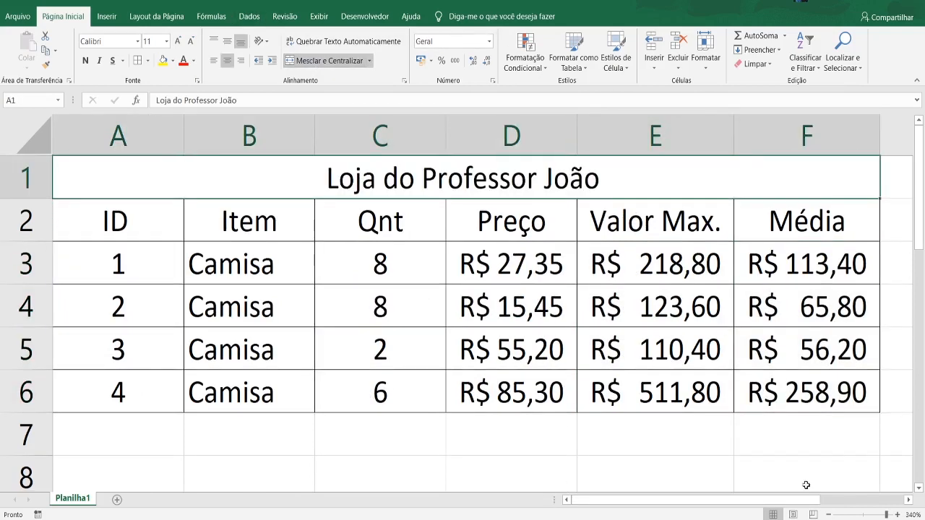
scroll(879, 384, down, 2)
scroll(886, 389, up, 2)
scroll(482, 415, down, 6)
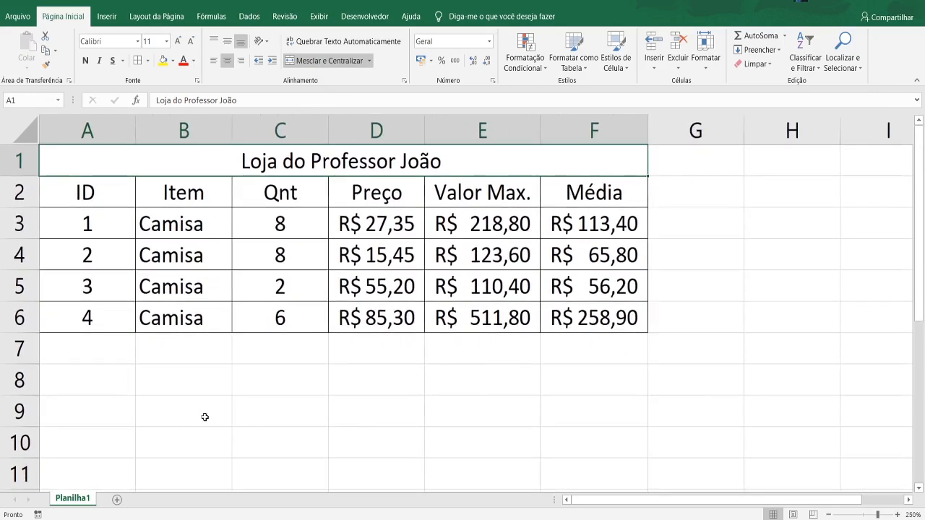
- Enter the label "Total Valor Max." in C8, below the store table
click(267, 388)
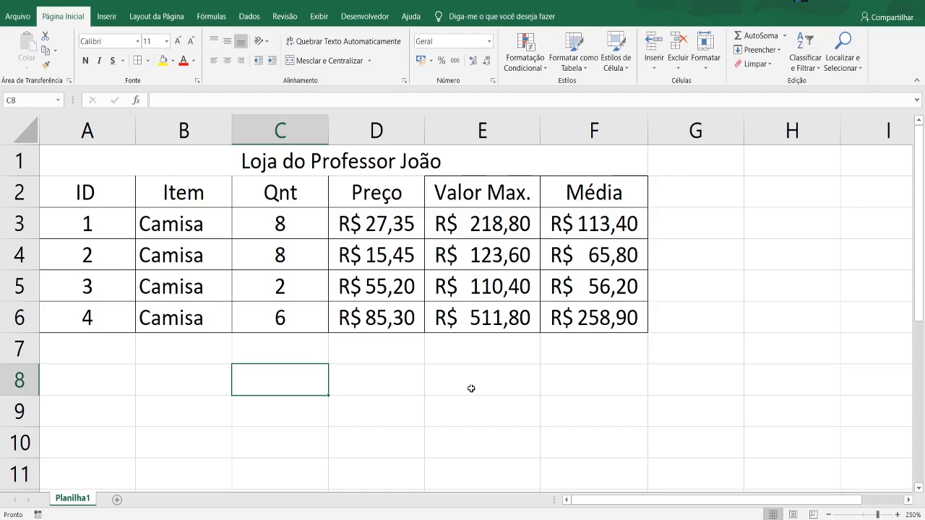
click(477, 353)
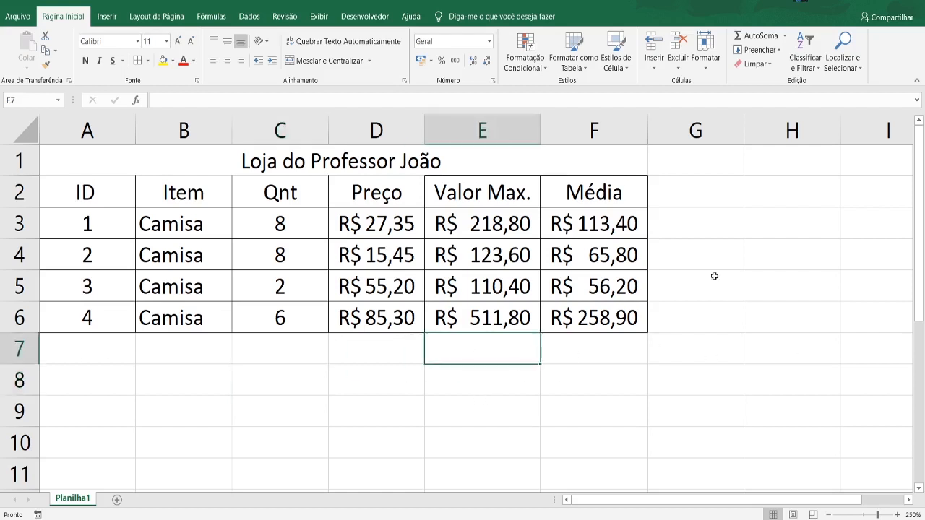
click(293, 388)
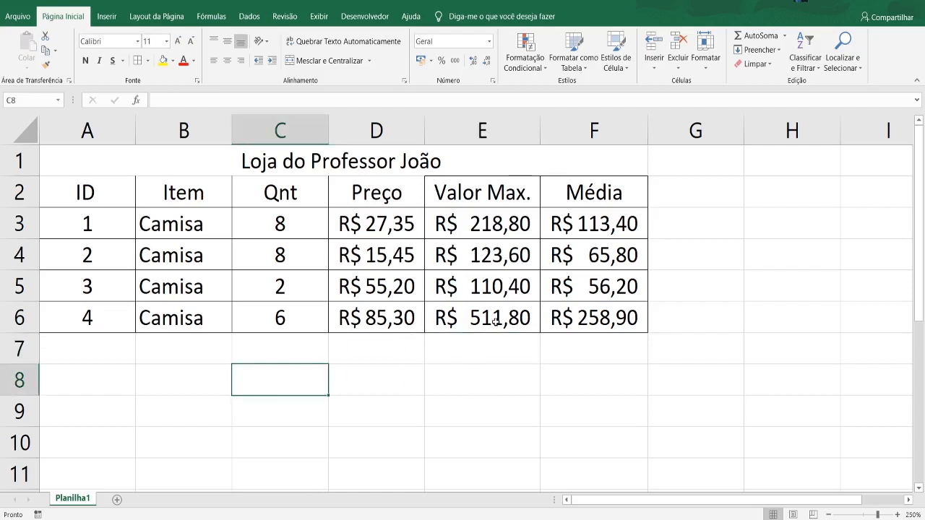
text(t)
key(BackSpace)
text(T)
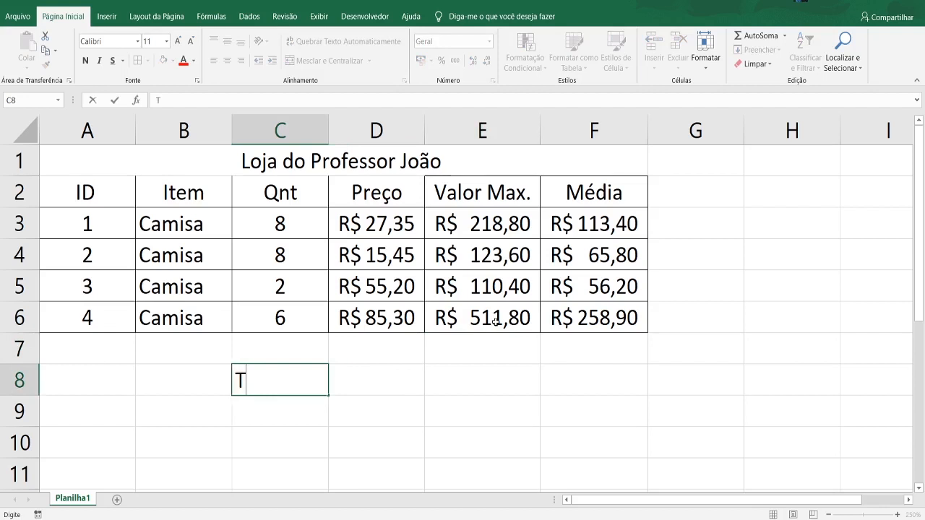
text(otal Va)
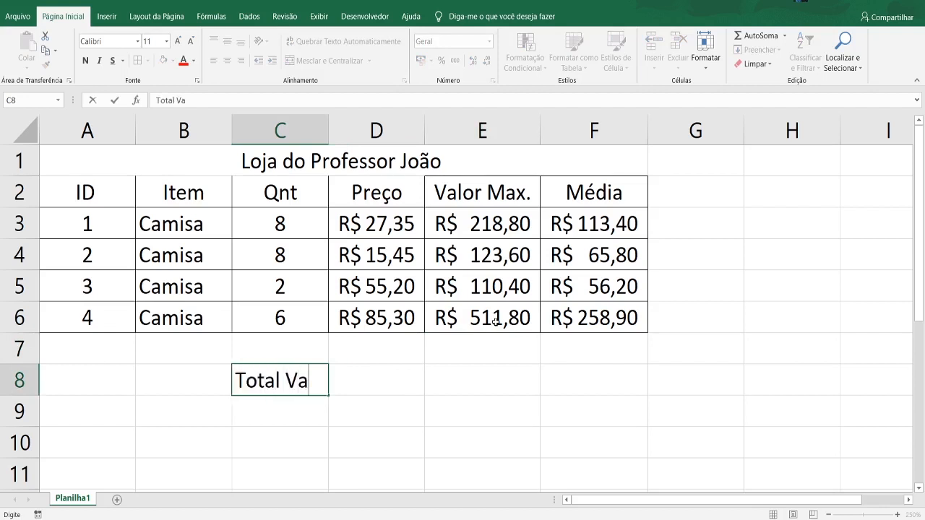
text(lor M)
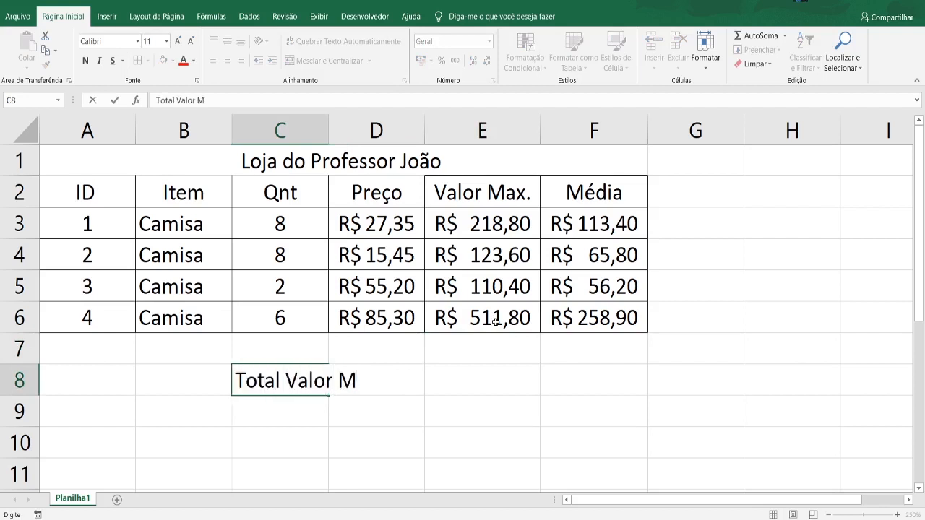
text(ax.)
click(482, 439)
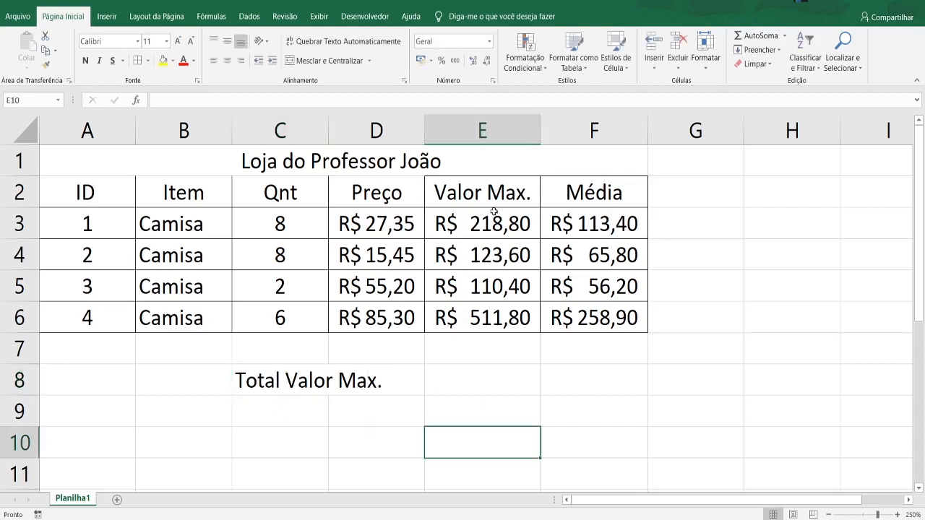
- Add borders to C8 and D8, and widen column C so the whole total label fits
click(266, 381)
click(399, 389)
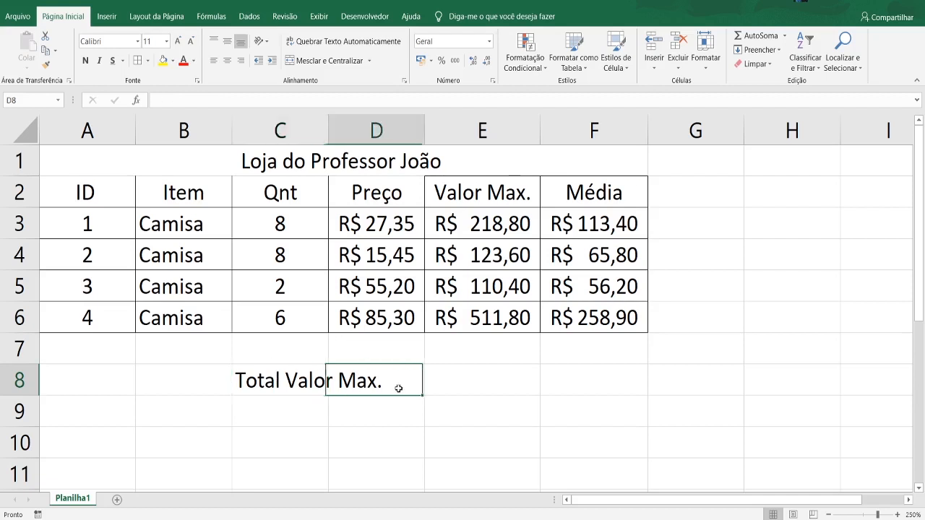
click(287, 387)
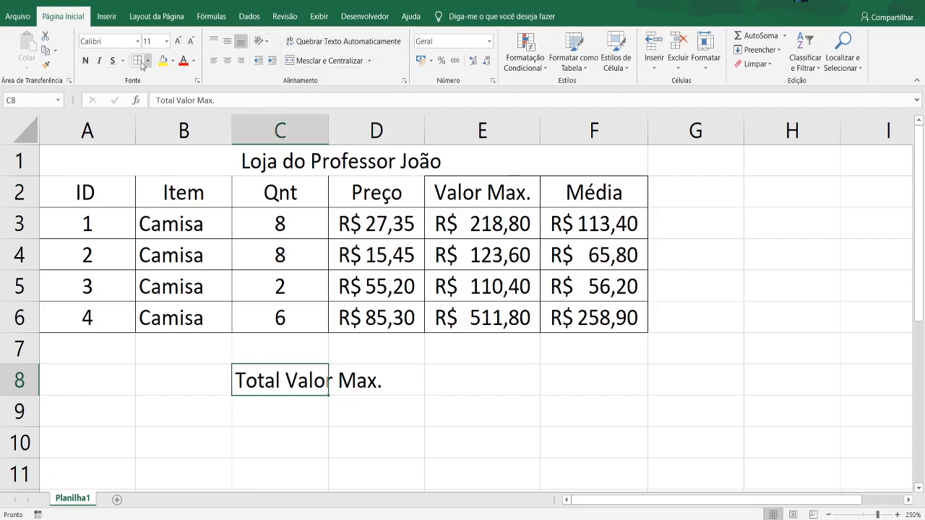
click(360, 386)
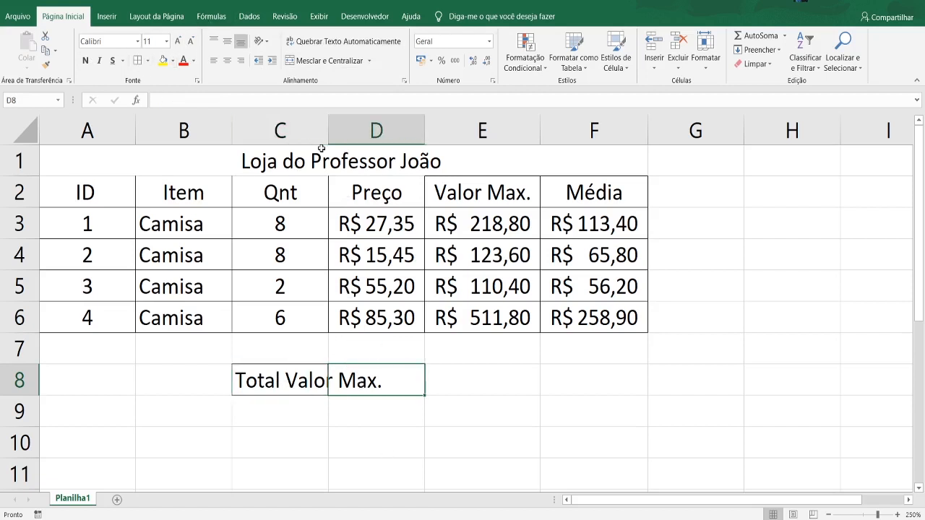
drag(325, 141, 390, 140)
click(446, 437)
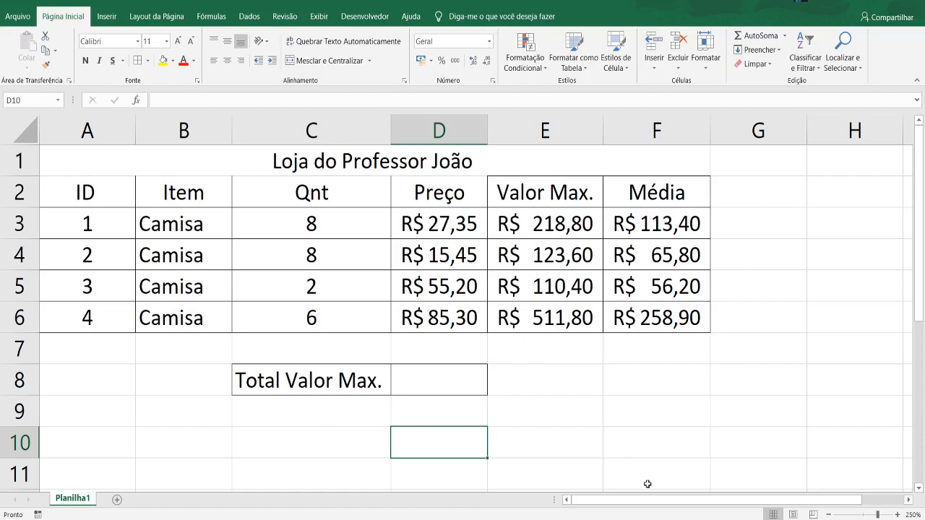
drag(85, 192, 438, 192)
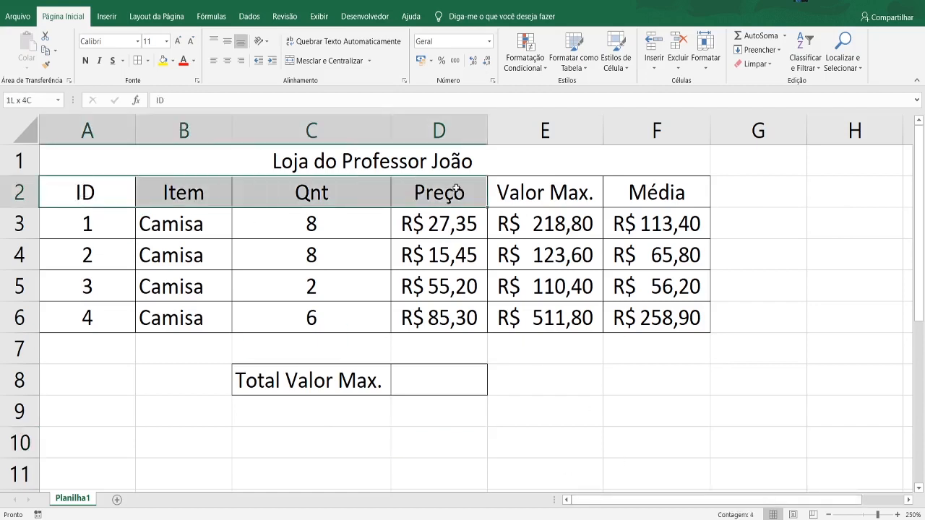
click(546, 379)
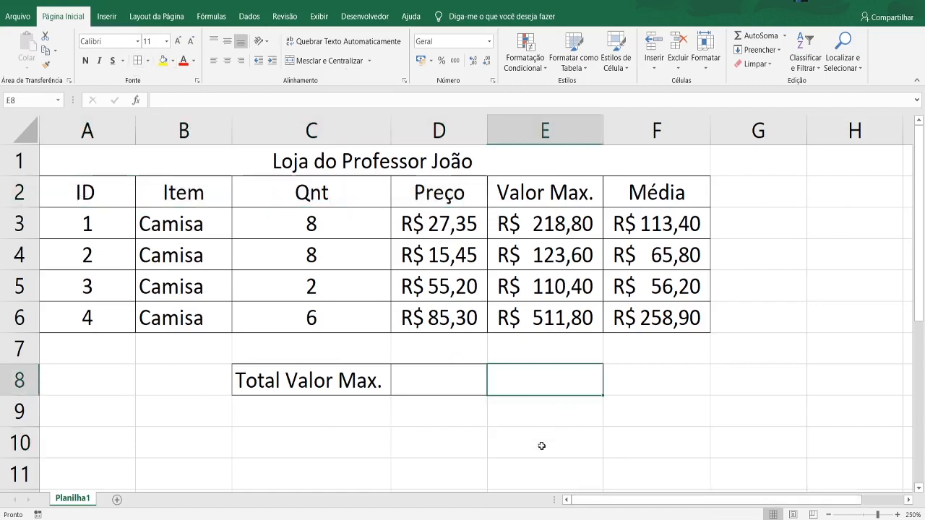
click(388, 379)
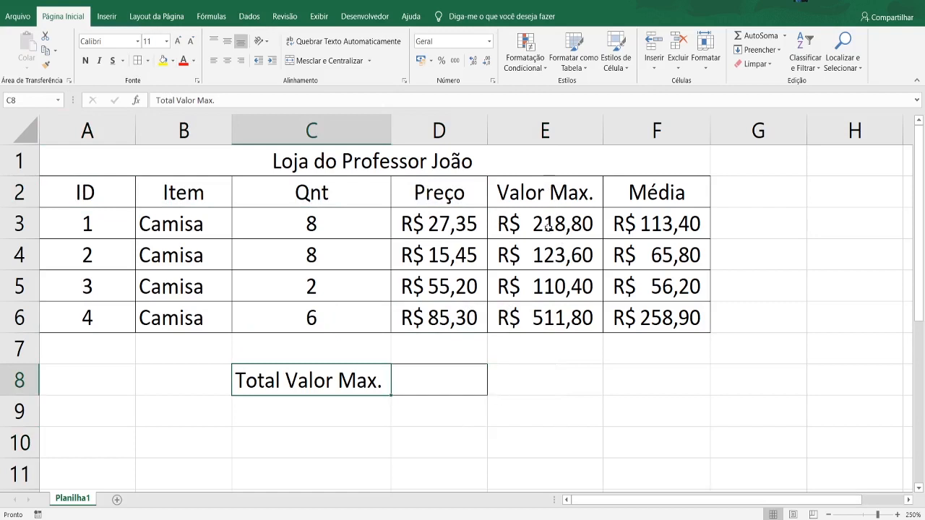
drag(547, 226, 549, 313)
- Try to total the Valor Max. cells in D8 with the formula =E3+E4+E5+E6
double_click(414, 385)
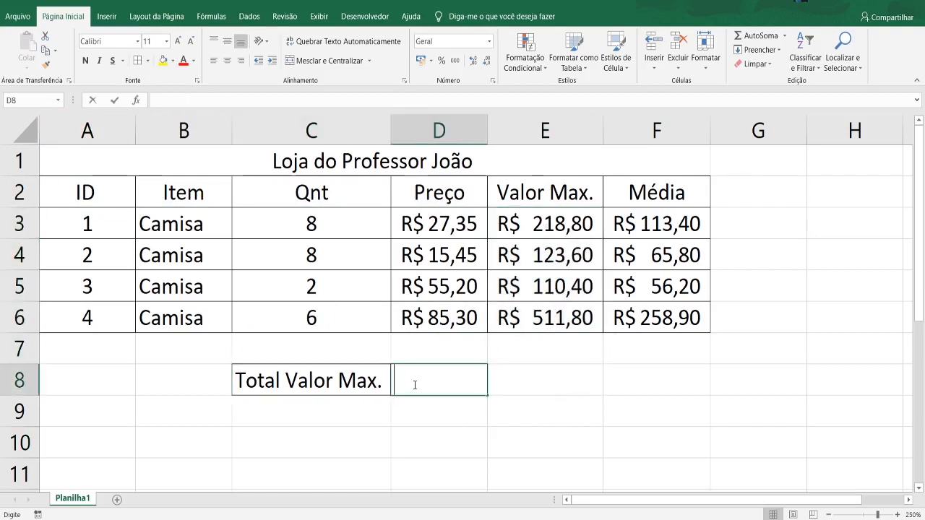
text(=)
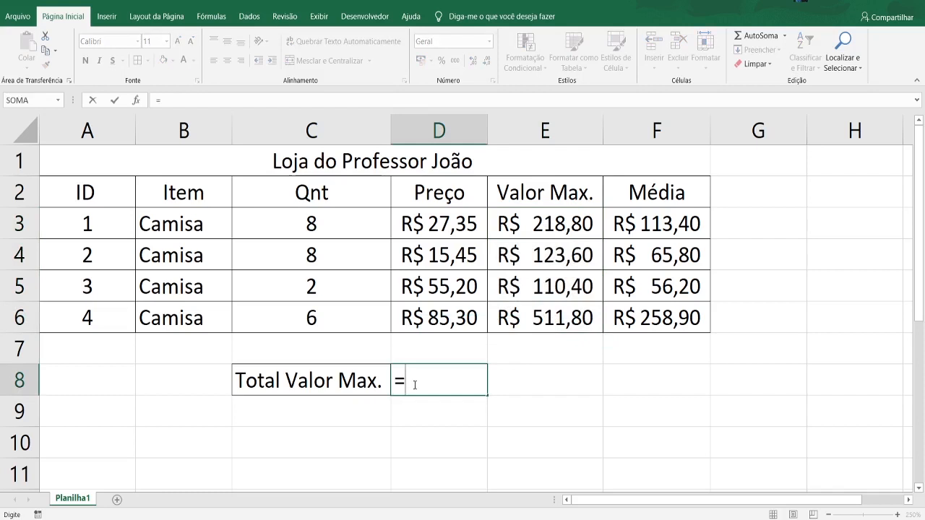
click(563, 227)
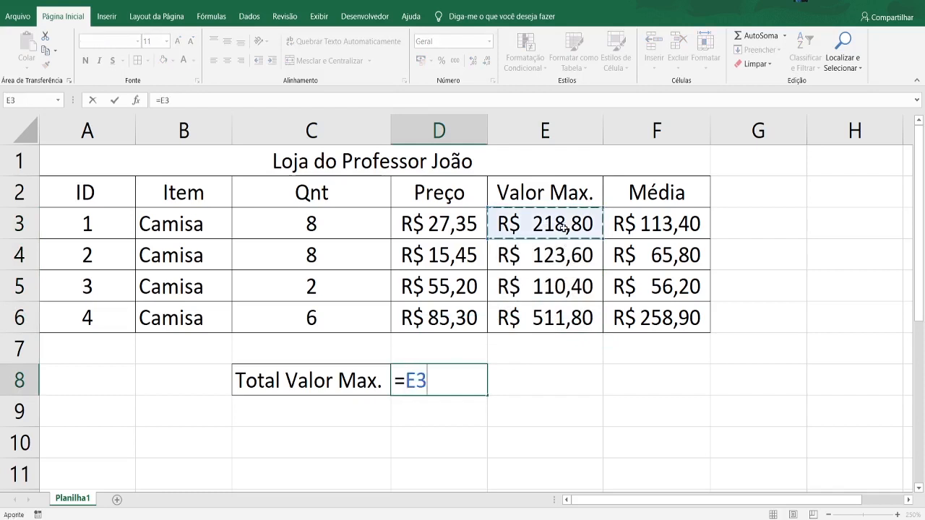
text(+)
click(598, 268)
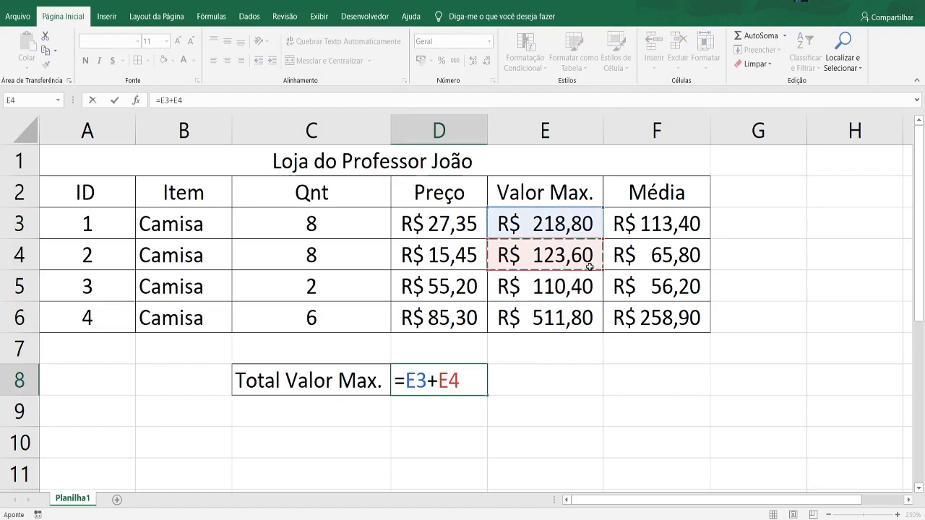
text(+)
click(579, 286)
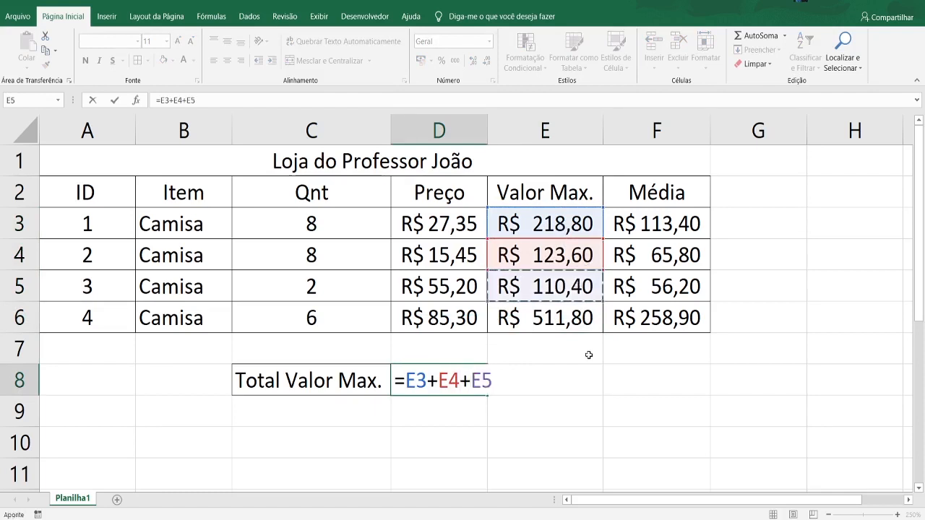
text(+)
click(577, 327)
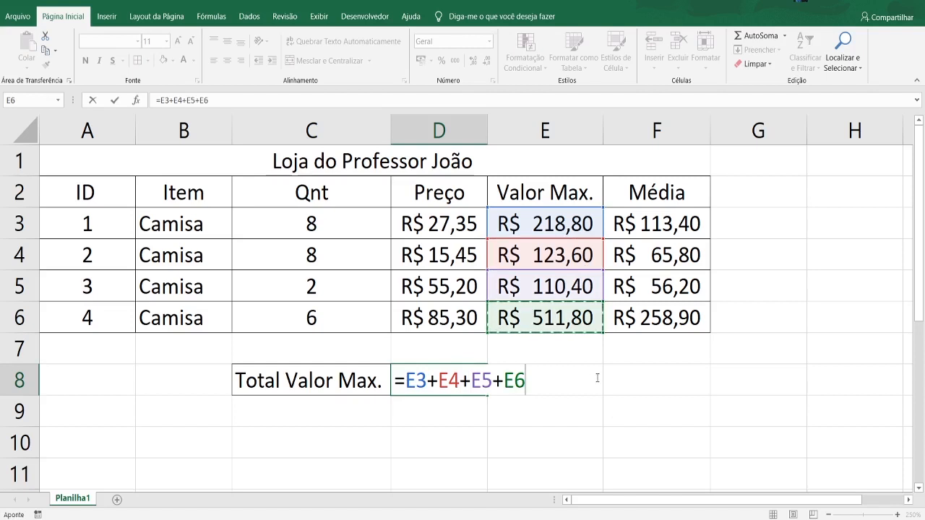
- Remove the individual cell references from the D8 formula, keeping only the equals sign
key(BackSpace)
key(BackSpace)
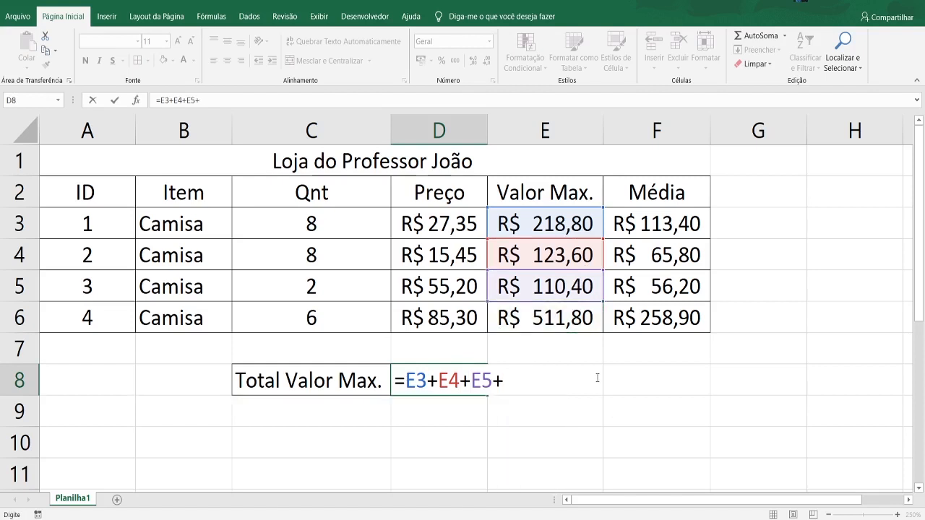
key(BackSpace)
key(BackSpace)
key(BackSpace)
key(BackSpace)
key(BackSpace)
key(BackSpace)
key(BackSpace)
key(BackSpace)
key(BackSpace)
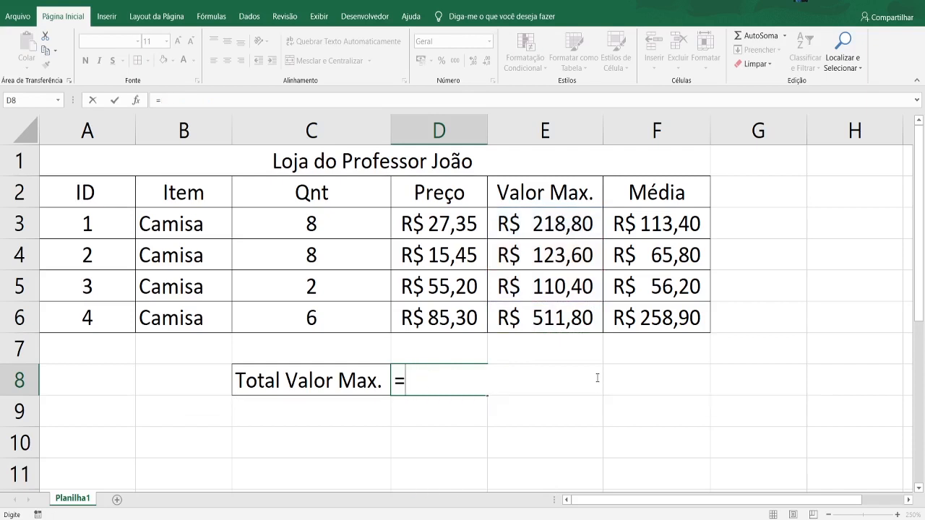
- Complete the D8 formula as =SOMA(E3:E6) to total the Valor Max. column
text(Soma)
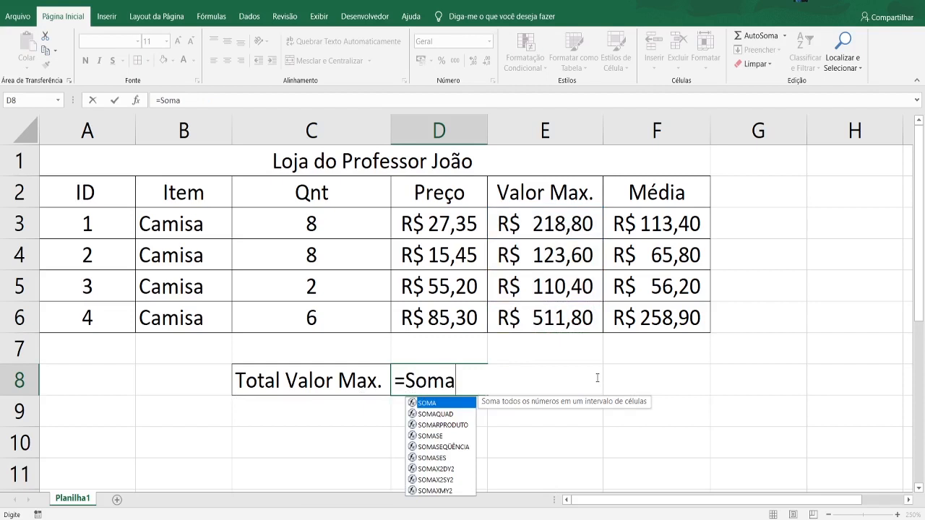
key(Tab)
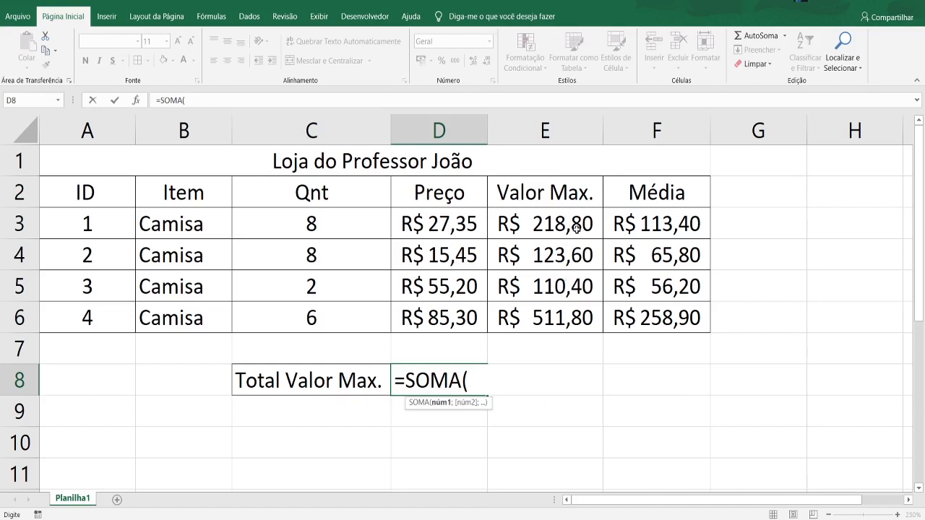
drag(572, 222, 578, 316)
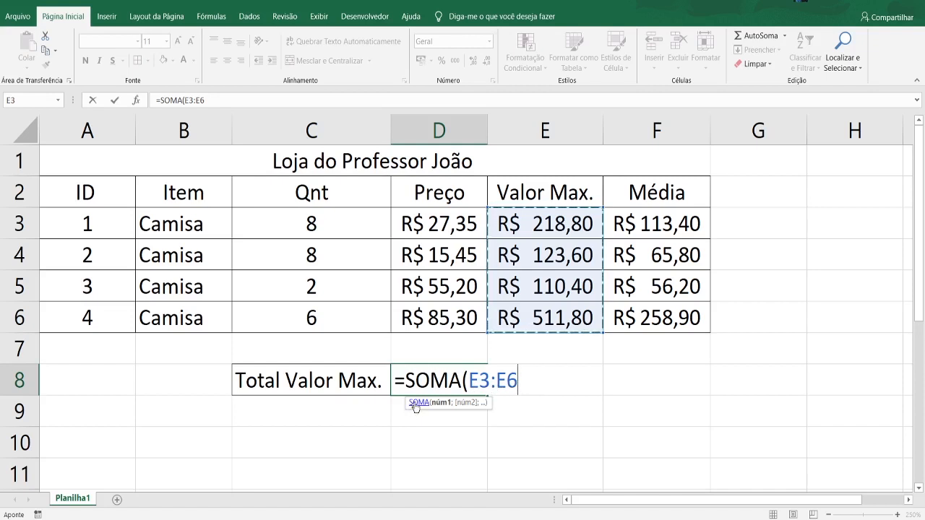
text())
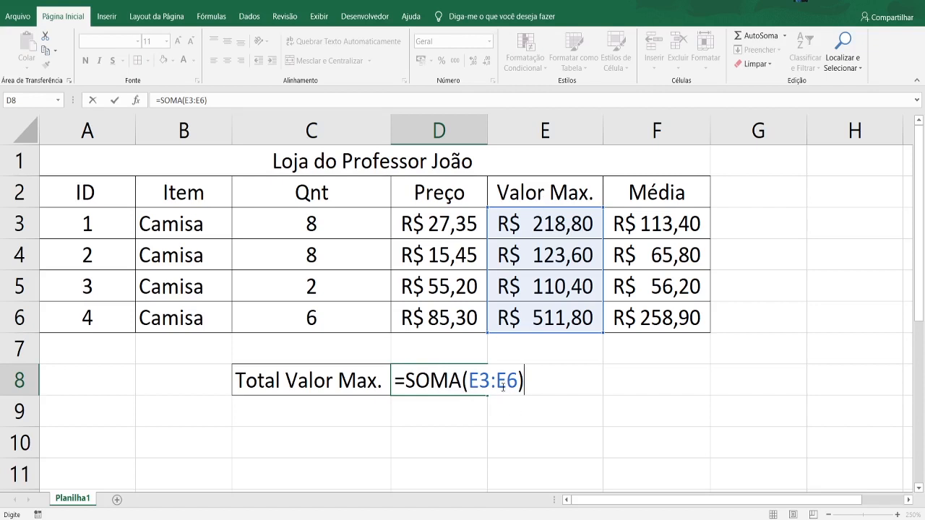
key(Return)
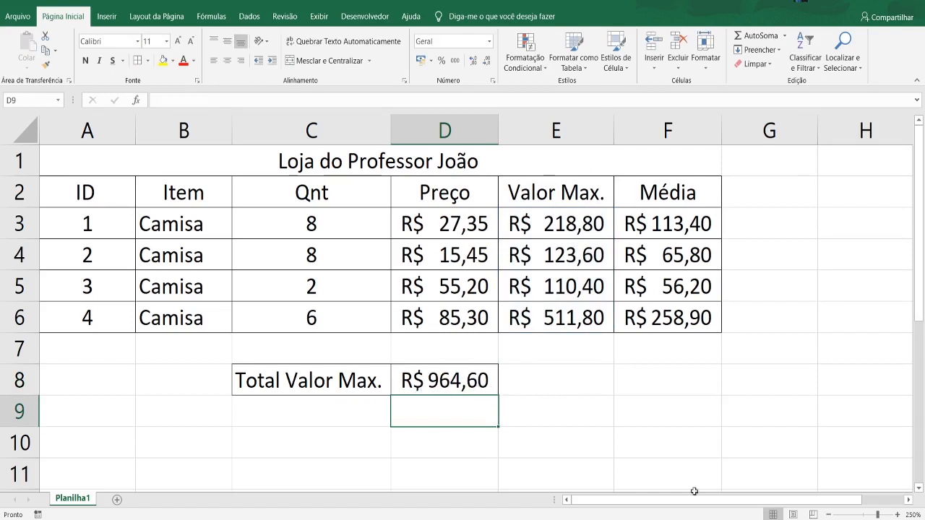
- Fill the C8 label down into C9 and change the copy to "Total Valor Média"
click(272, 409)
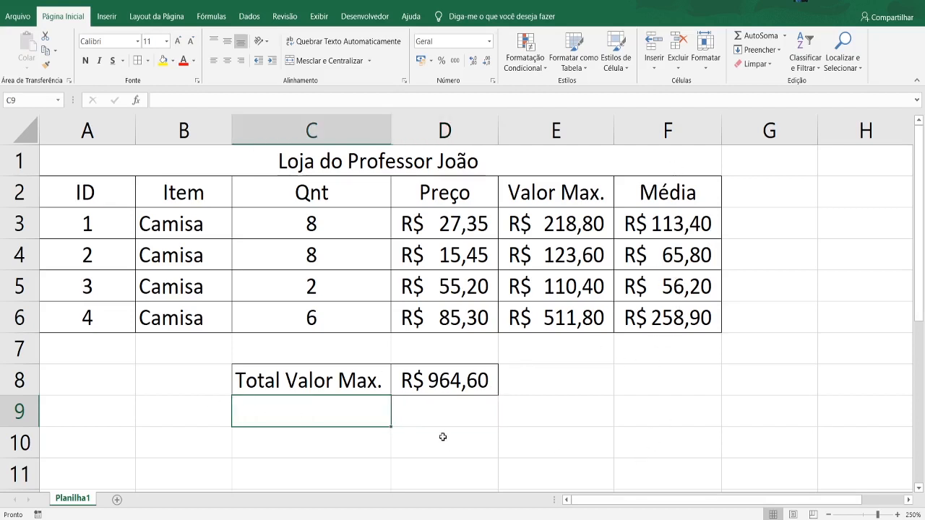
key(Up)
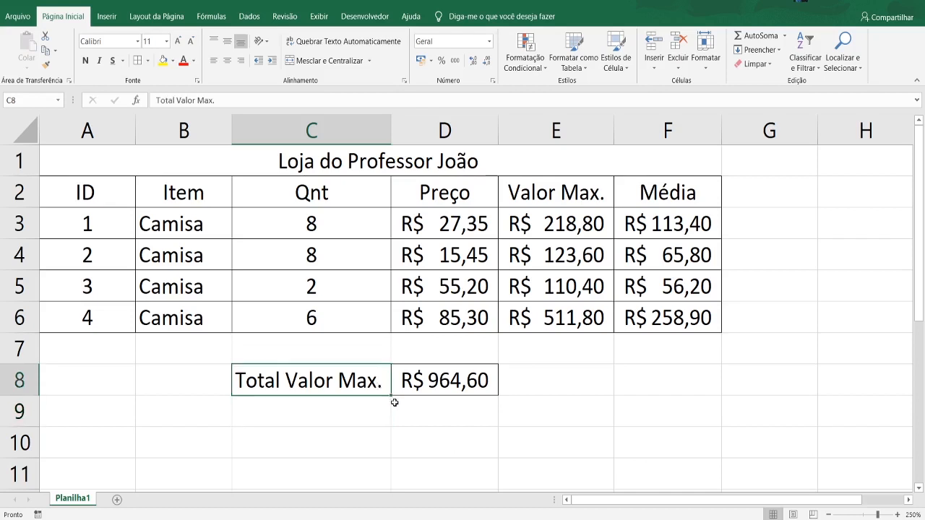
drag(392, 396, 393, 429)
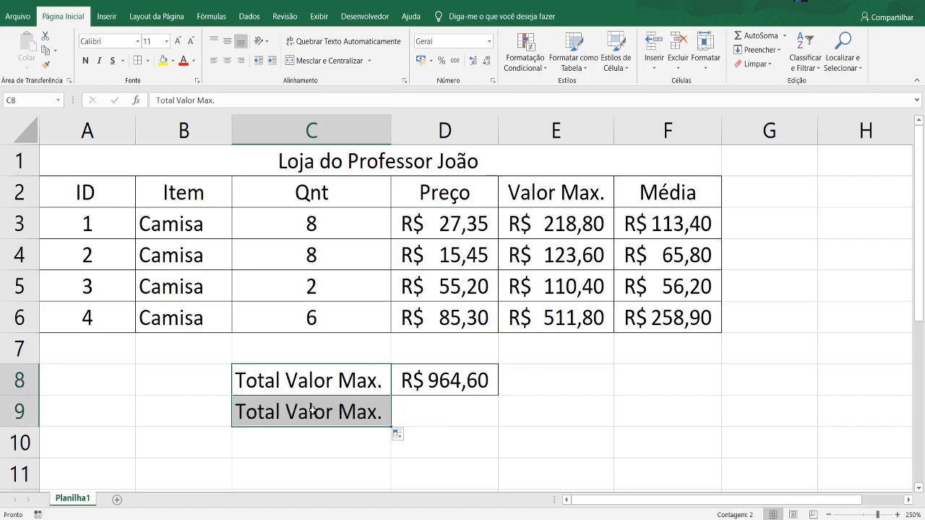
double_click(327, 411)
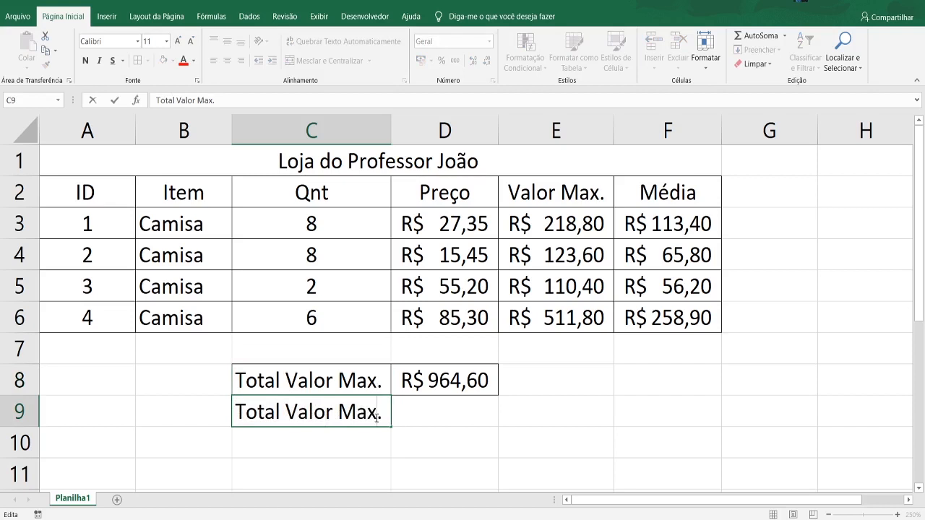
key(BackSpace)
key(BackSpace)
key(BackSpace)
text(Média)
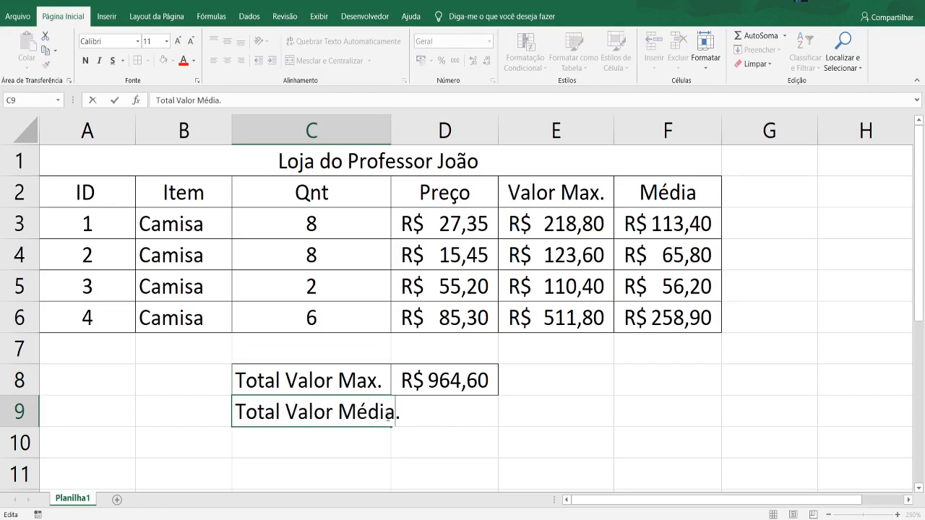
key(Delete)
click(412, 440)
- Average the Média column in D9 with the formula =MÉDIA(F3:F6)
click(456, 419)
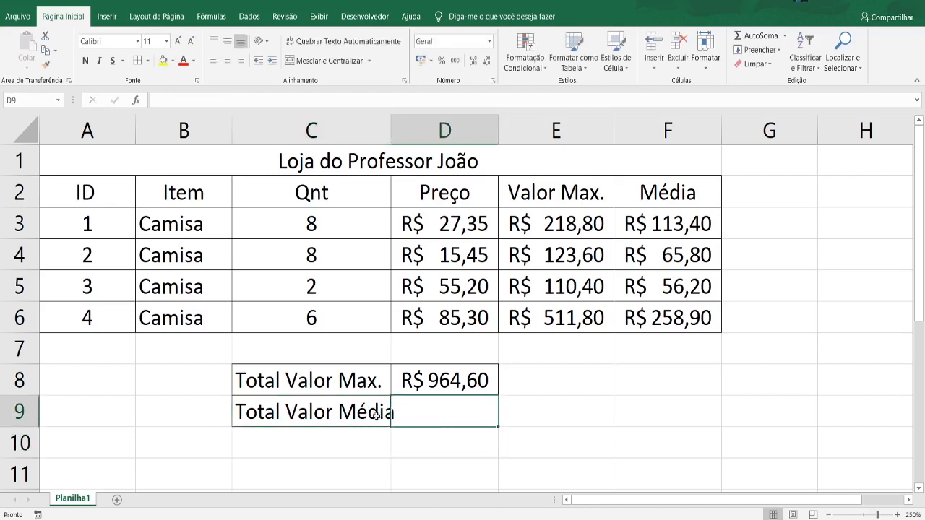
text(=méd)
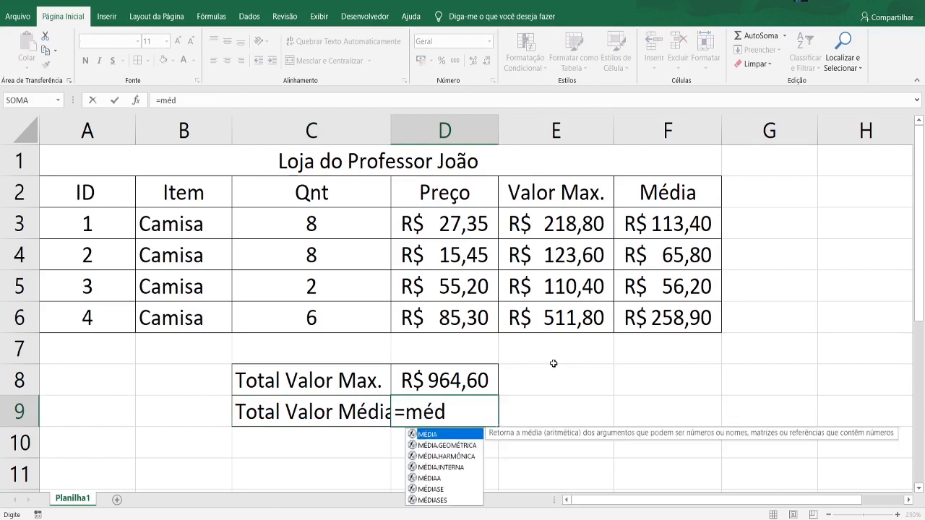
key(Tab)
drag(700, 220, 698, 312)
text())
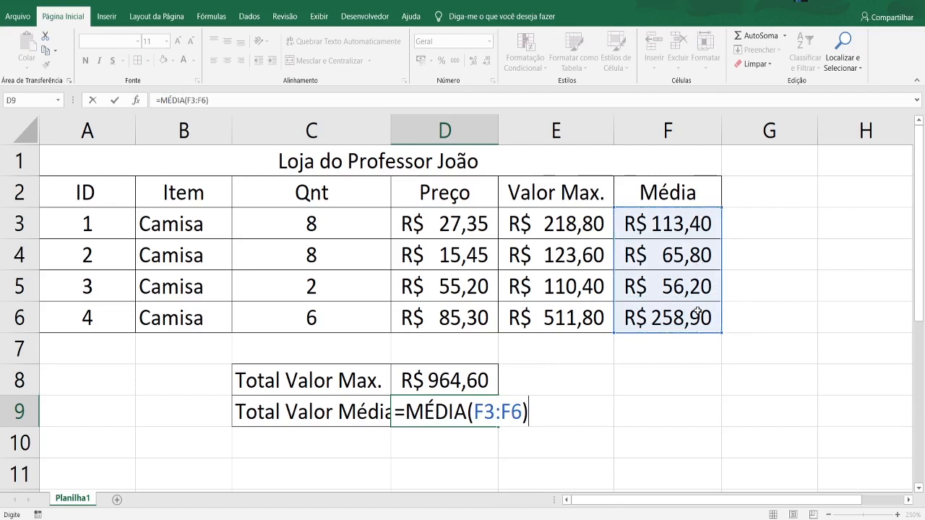
key(Return)
click(553, 434)
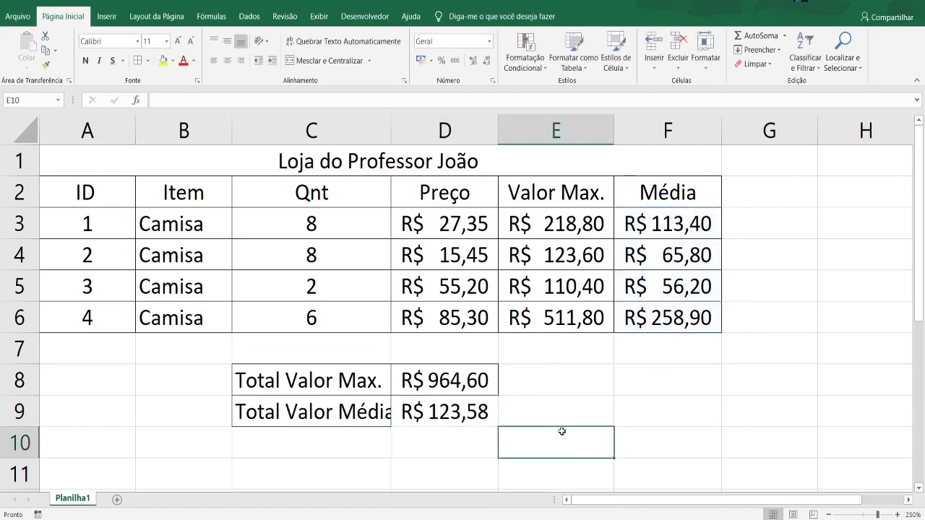
- Add borders to D9 and autofit column C to its longest label
click(449, 410)
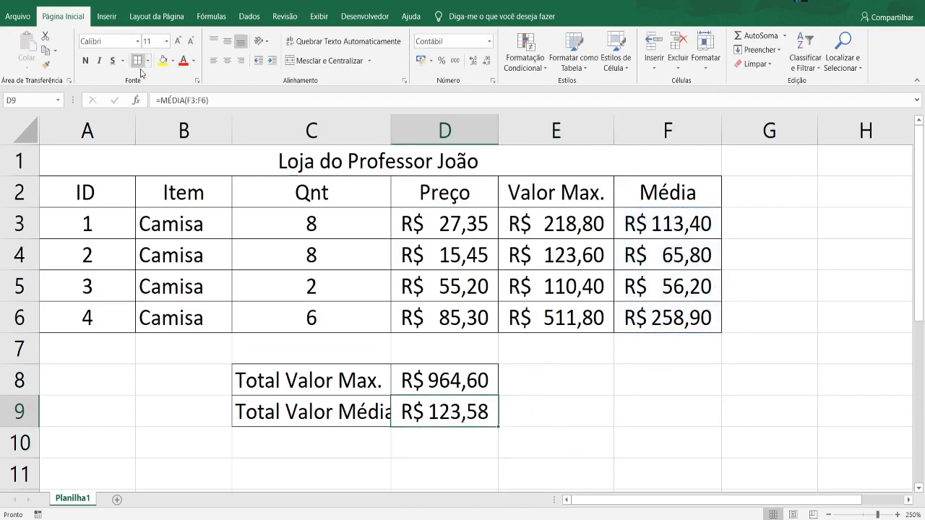
click(531, 391)
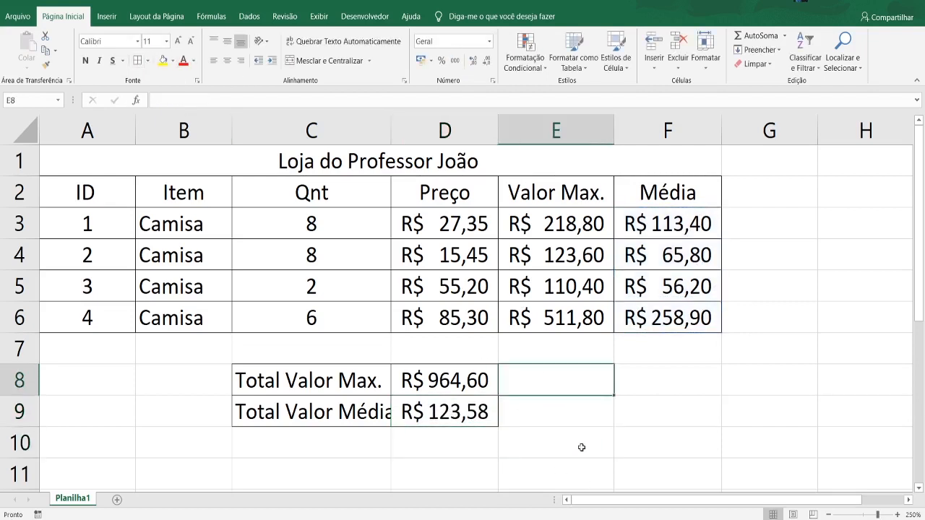
double_click(391, 129)
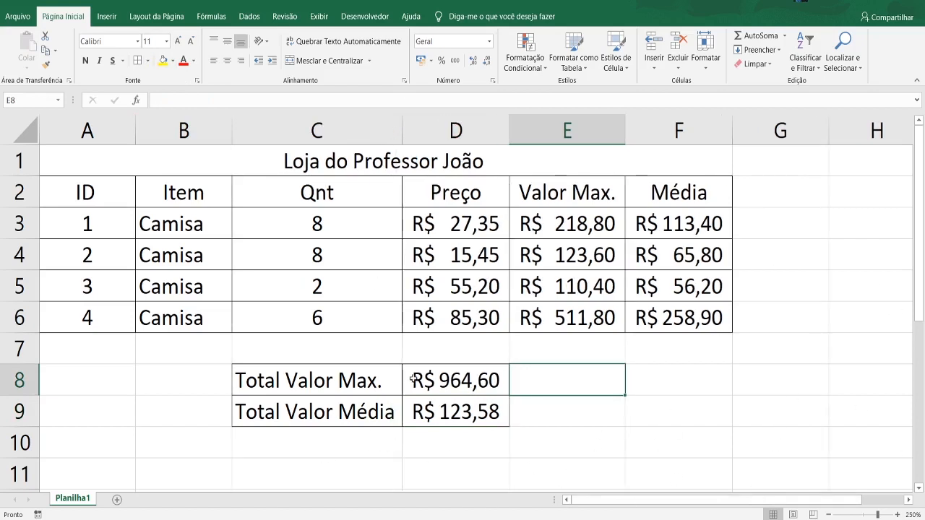
- Enter the label "Contagem de Itens" in C10 below the average row
click(315, 439)
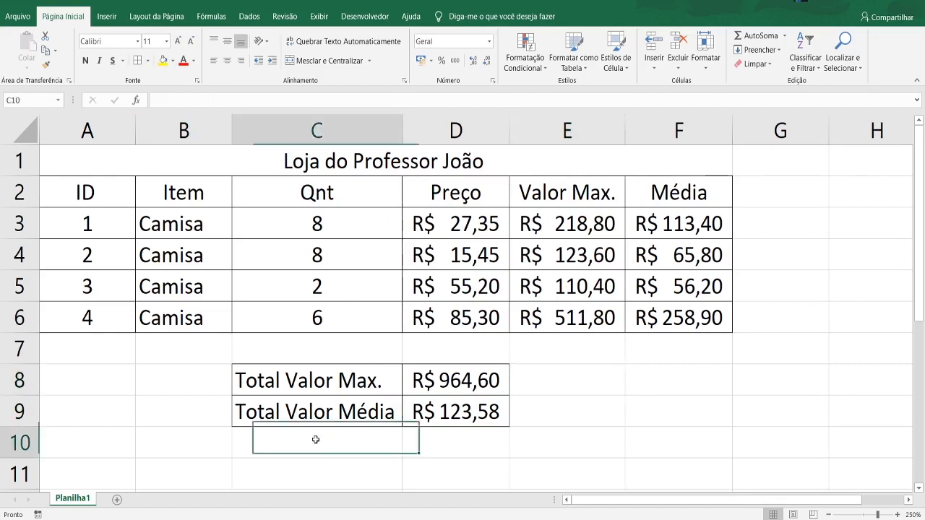
double_click(316, 439)
click(434, 432)
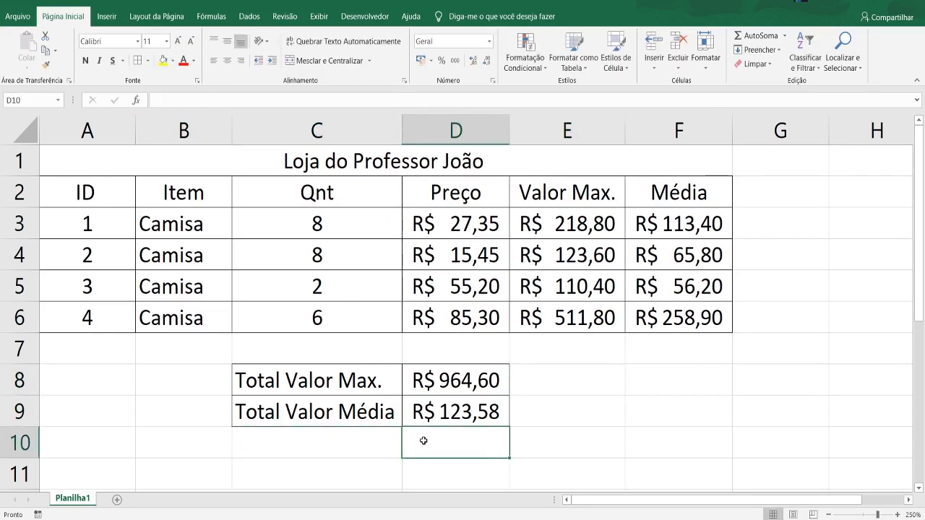
click(342, 445)
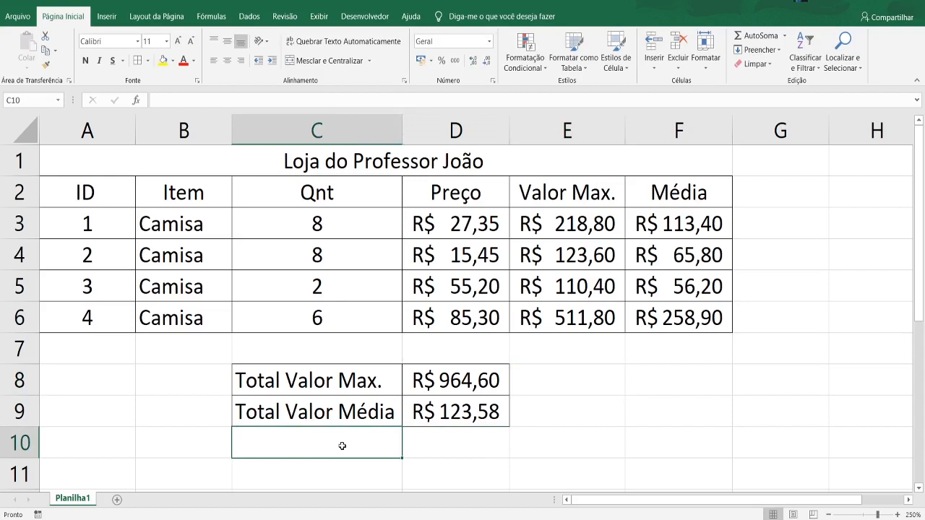
text(Con)
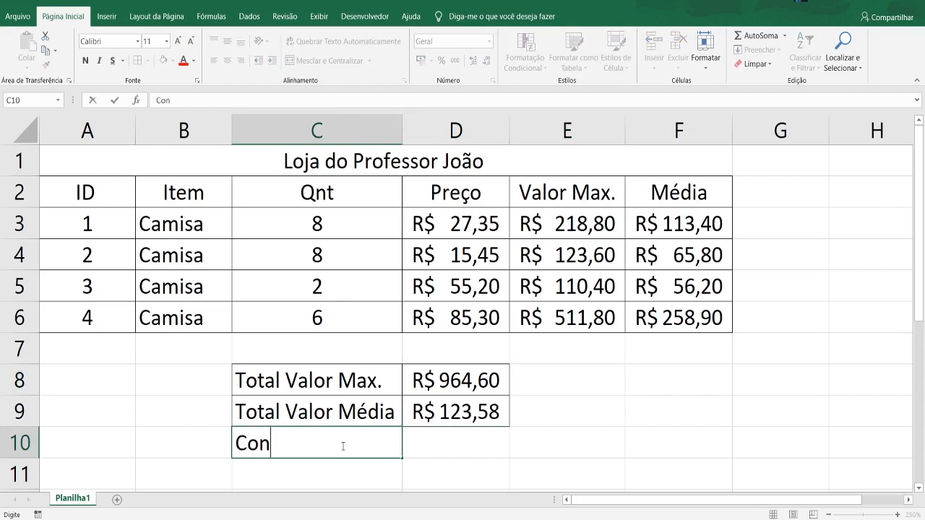
text(tagem de I)
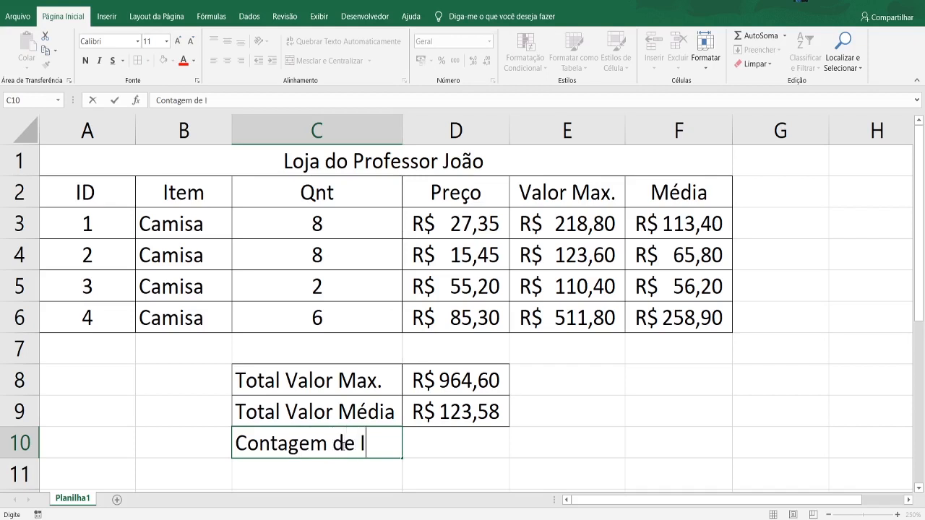
text(tens)
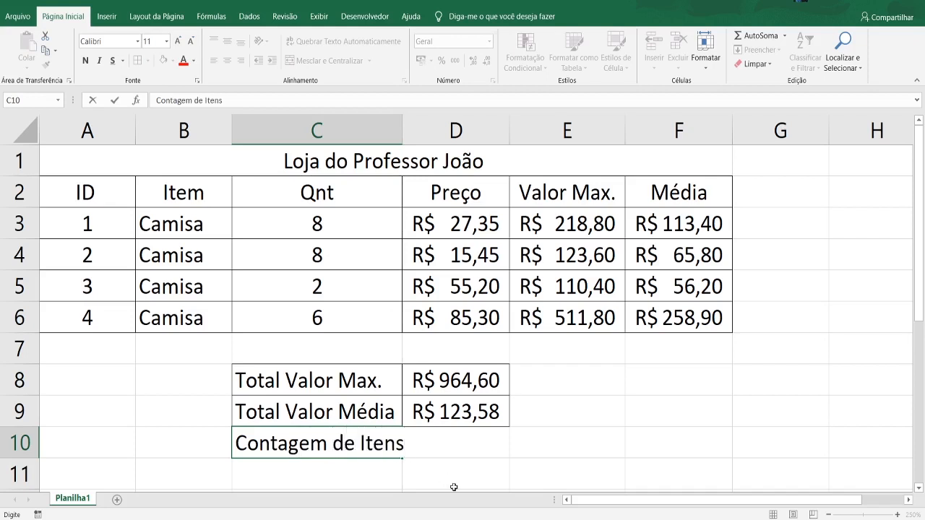
- Add borders to C10 and D10 and widen column C to fit the "Contagem de Itens" label
click(488, 485)
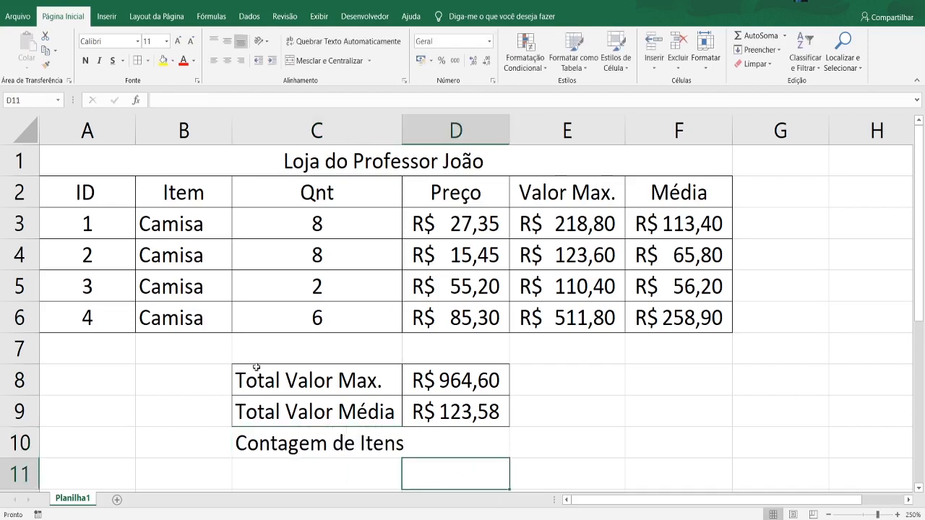
click(313, 450)
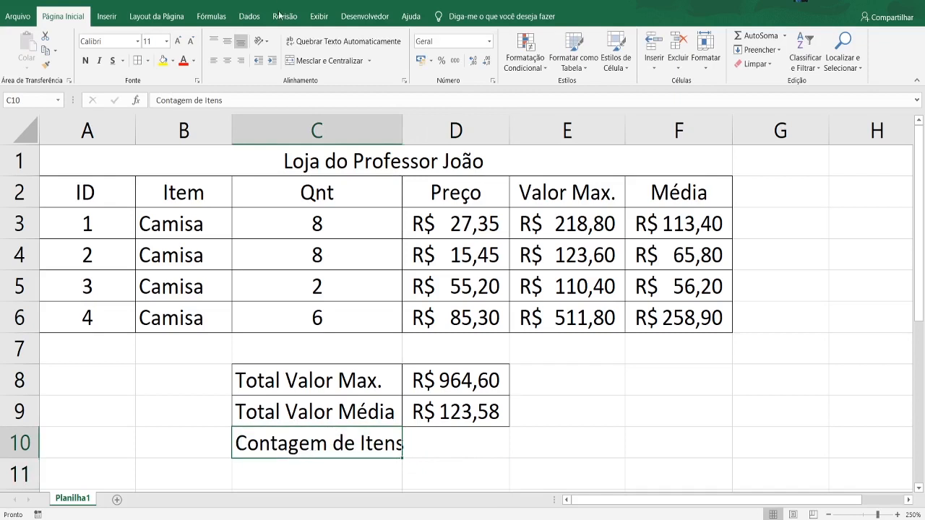
click(426, 440)
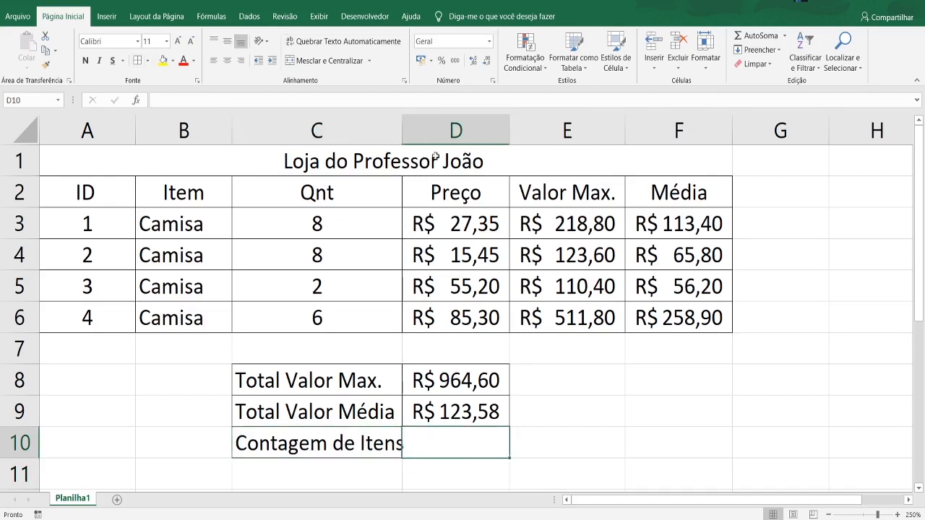
drag(402, 130, 409, 130)
click(660, 452)
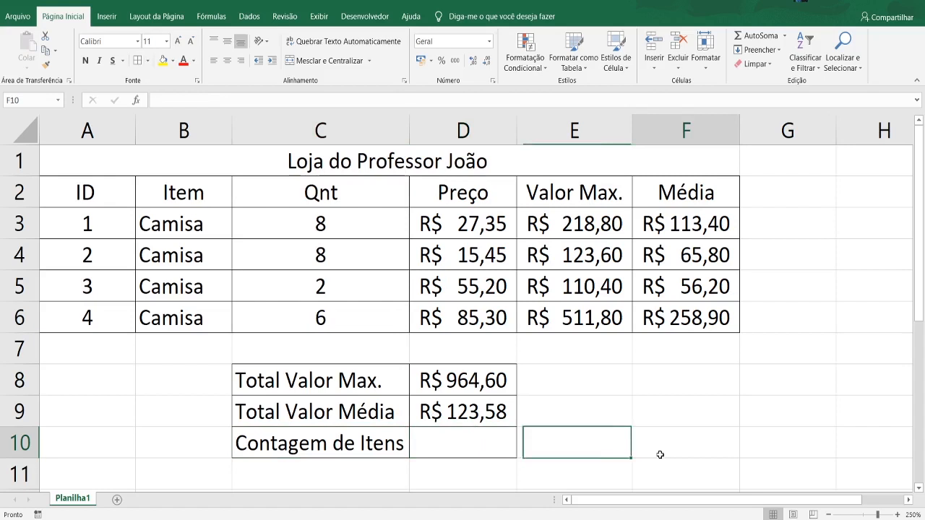
- Start a formula in D10 with the CONT.VALORES function, comparing the descriptions of the suggested counting functions
click(464, 437)
text(=c)
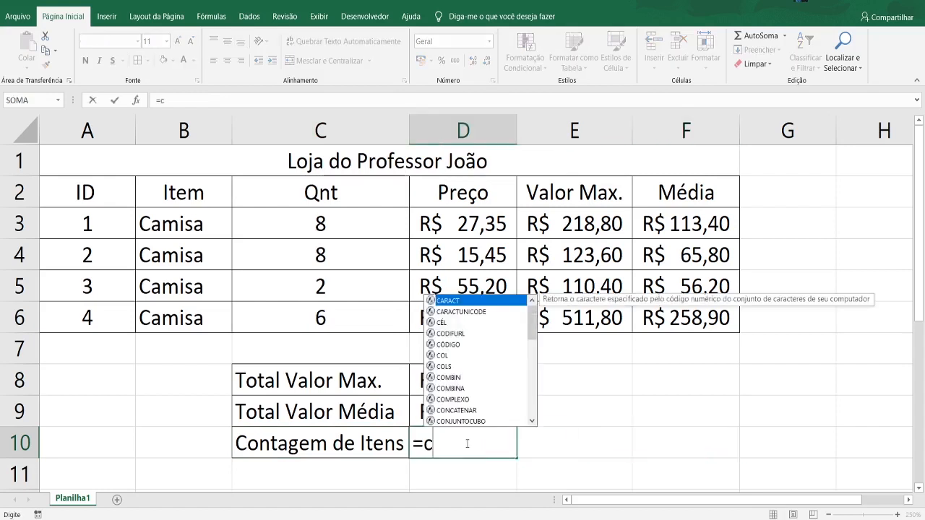
text(on)
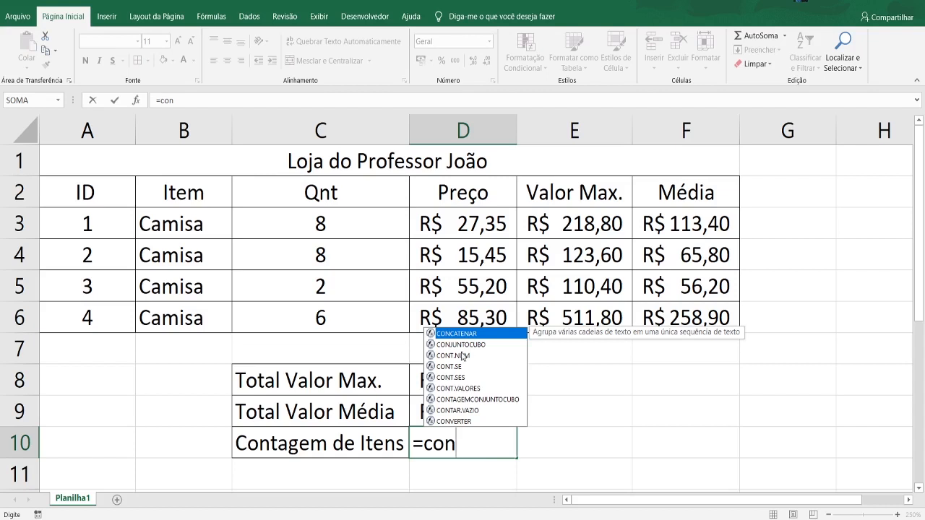
key(Down)
key(Down)
key(Down)
key(Down)
key(Down)
key(Up)
key(Up)
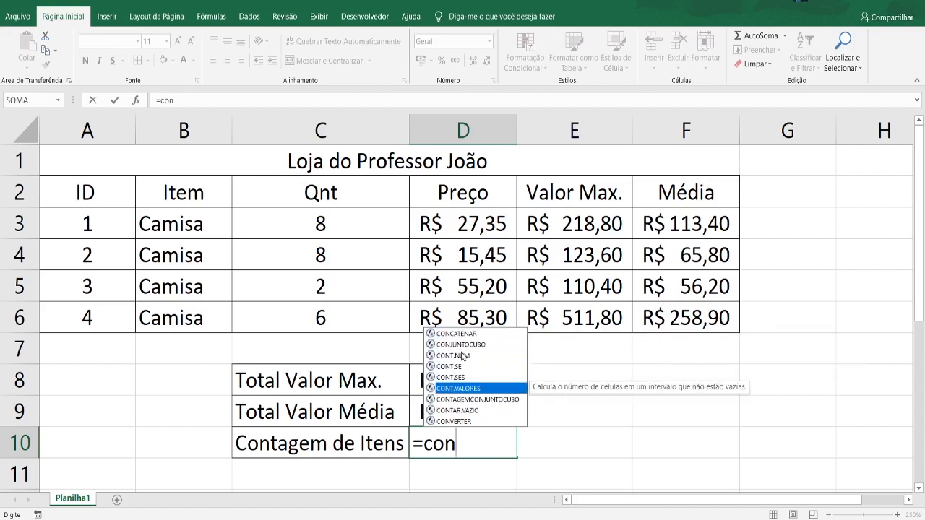
key(Up)
key(Up)
key(Down)
key(Down)
key(Down)
key(Down)
key(Up)
key(Up)
key(Up)
key(Up)
key(Up)
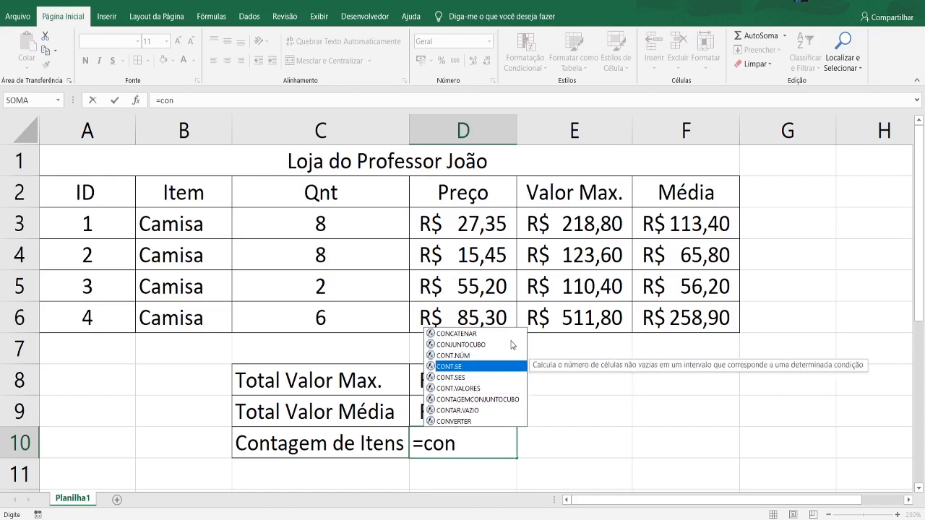
key(Down)
key(Down)
key(Down)
key(Down)
key(Down)
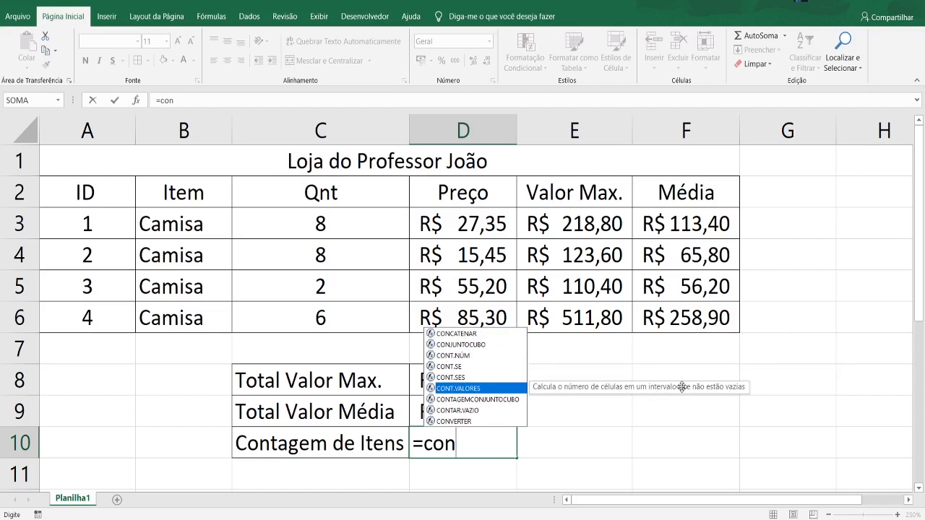
key(Tab)
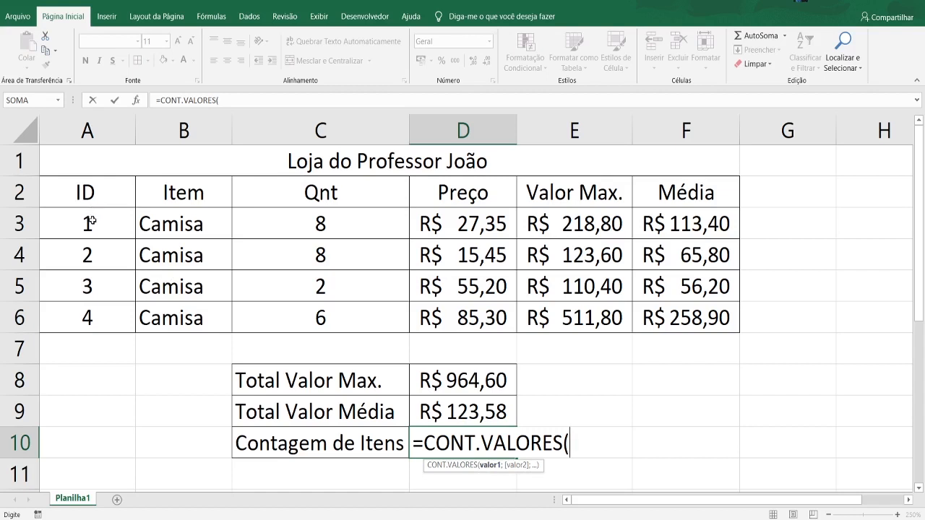
- Complete the D10 formula as =CONT.VALORES(B3:B6) to count the items
drag(87, 221, 88, 325)
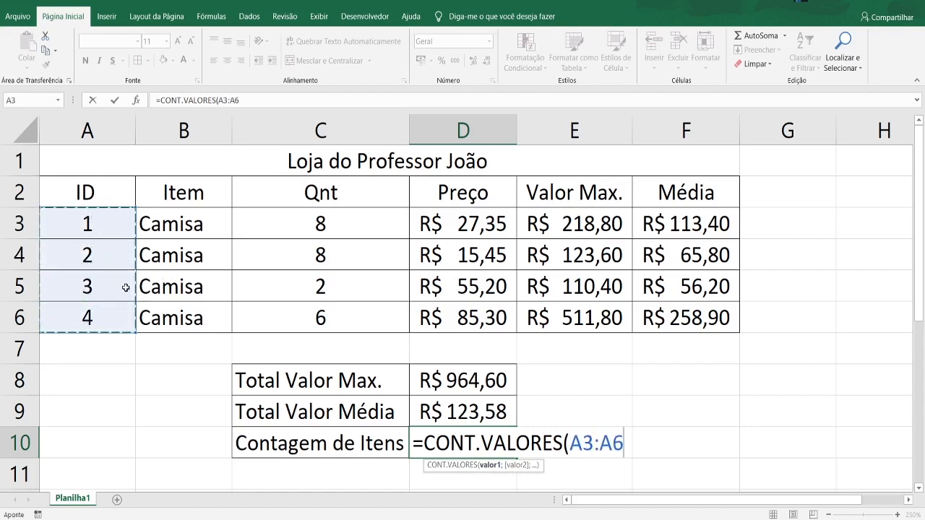
drag(177, 224, 181, 319)
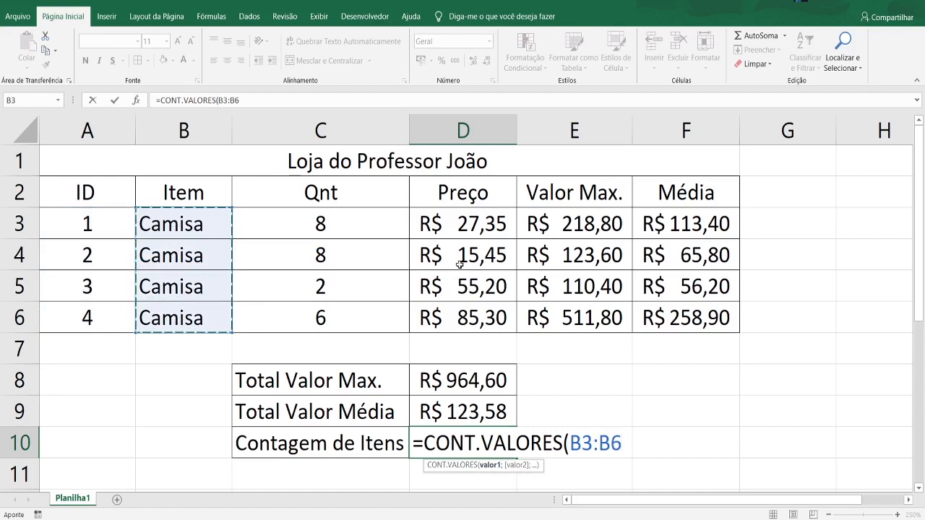
text())
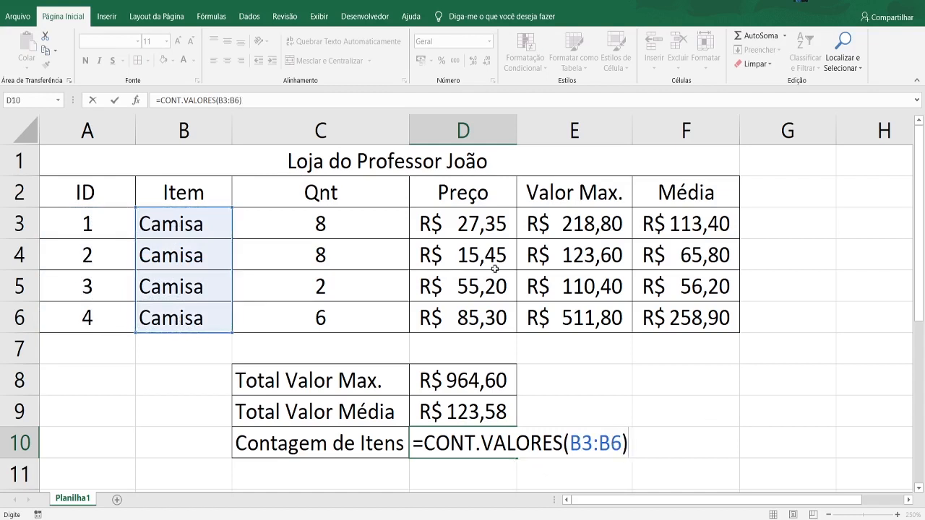
key(Return)
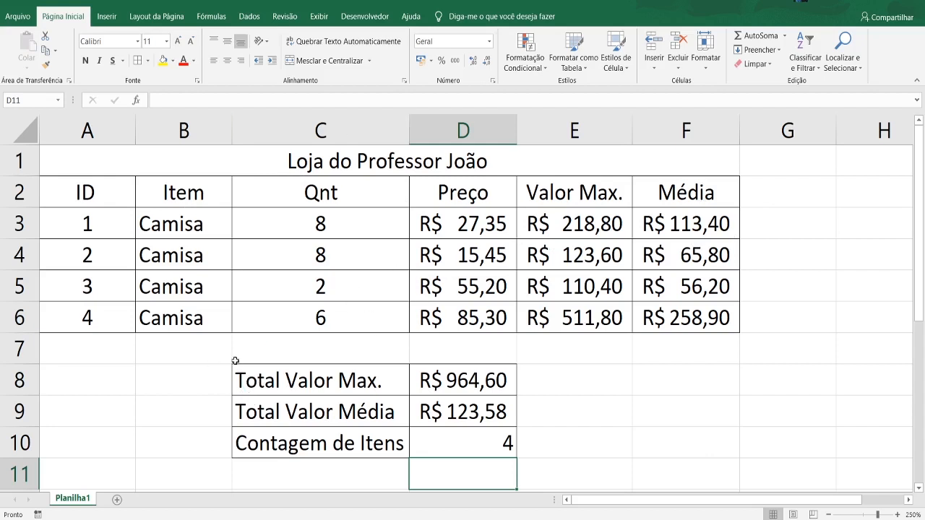
- Move the summary block from C8:D10 to G8:H10 and widen column H to fit its currency values
drag(244, 377, 818, 442)
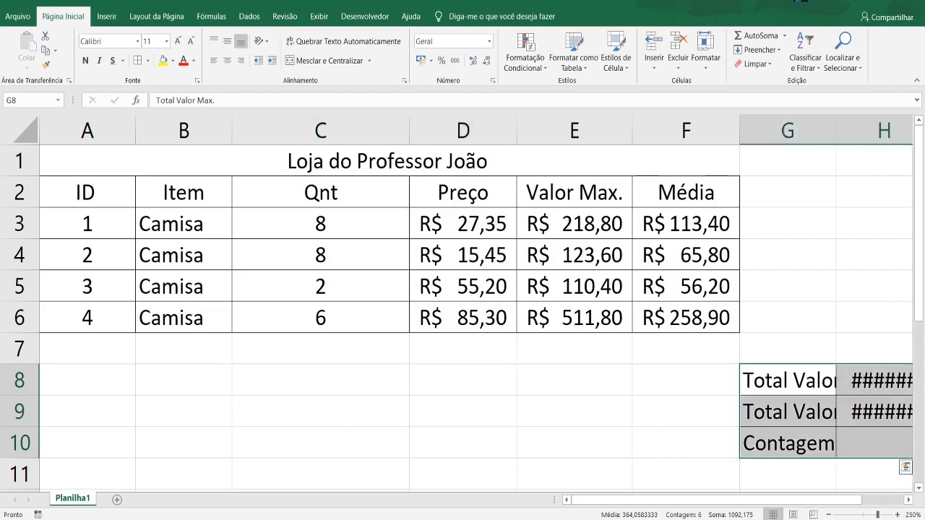
drag(685, 499, 630, 499)
double_click(836, 128)
- Narrow column C to suit the Qnt data, leaving some extra room around the heading
double_click(409, 124)
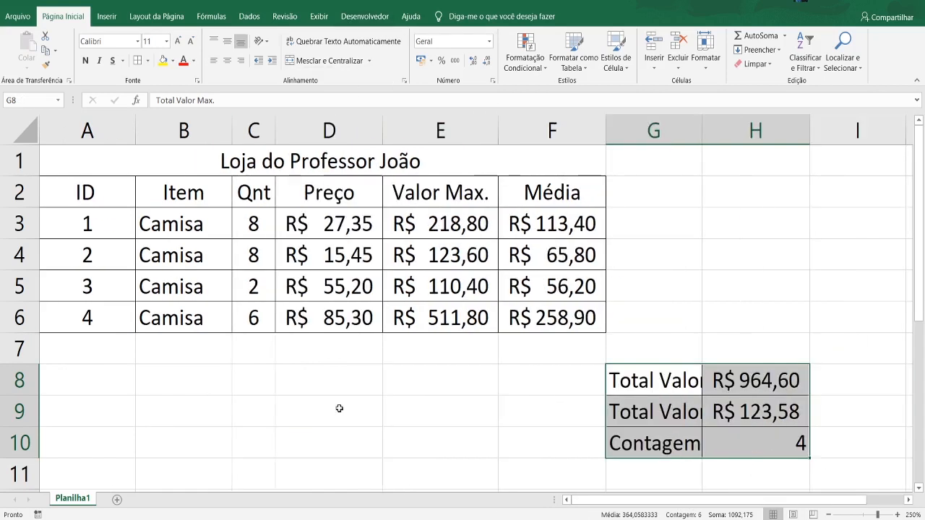
drag(274, 132, 312, 131)
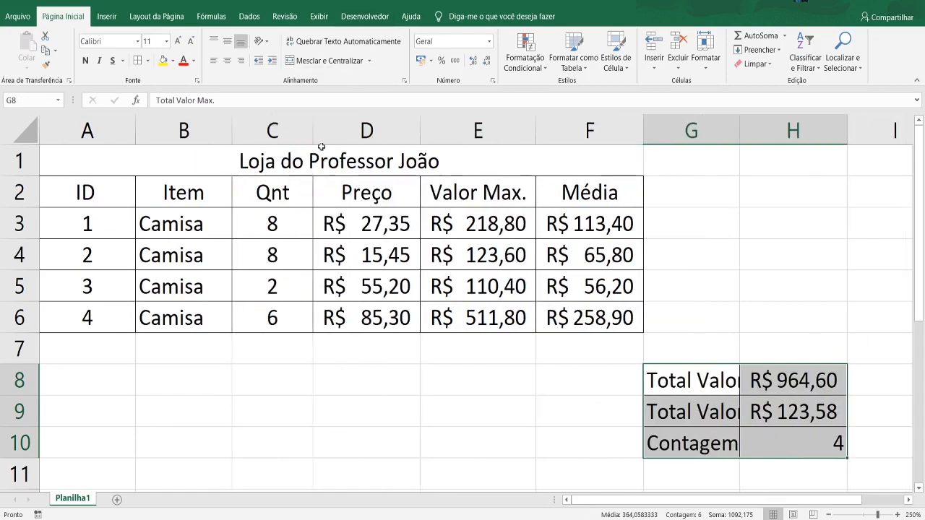
- Extend the ID series down to 8 in A10 and enter "Casacos" as the item in B7
click(83, 353)
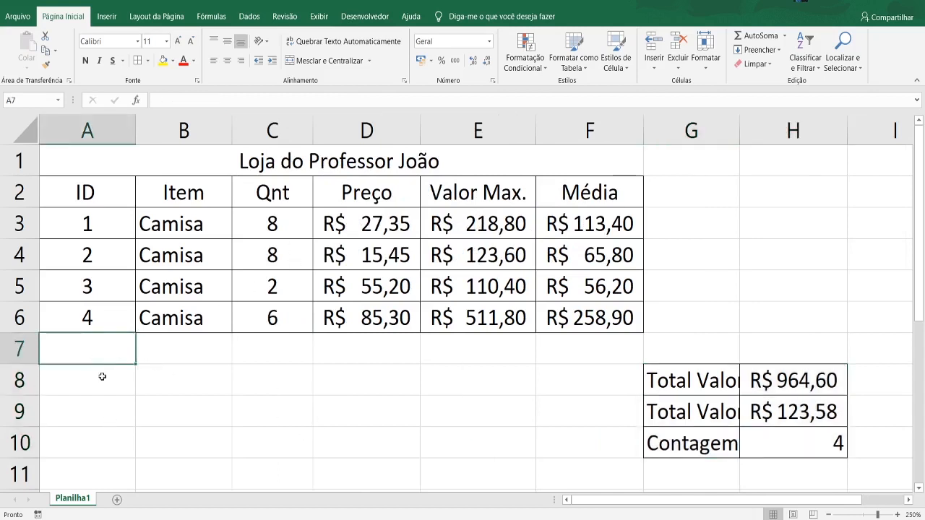
drag(81, 225, 122, 451)
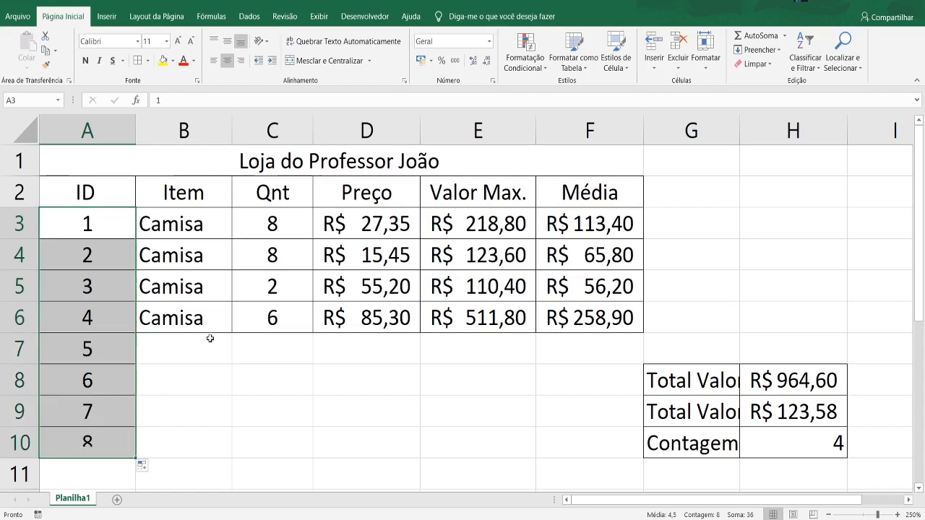
click(209, 338)
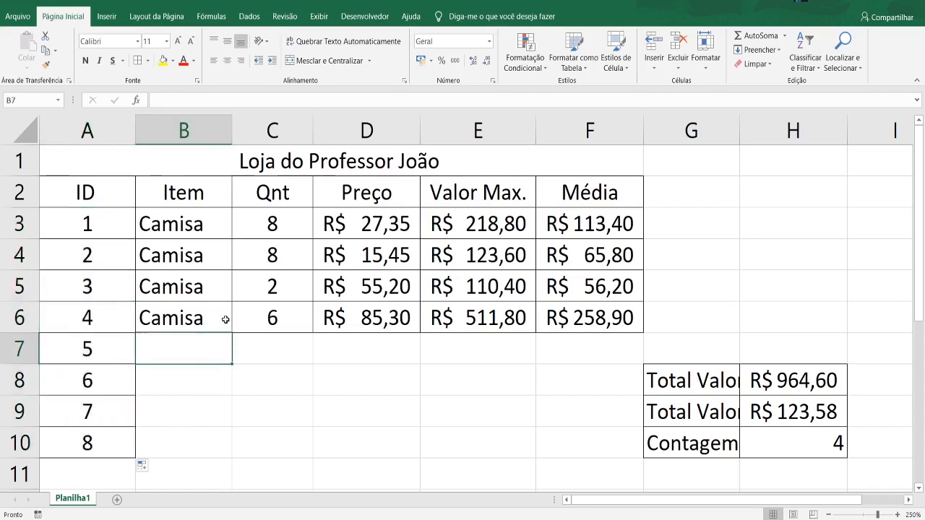
text(Casacos)
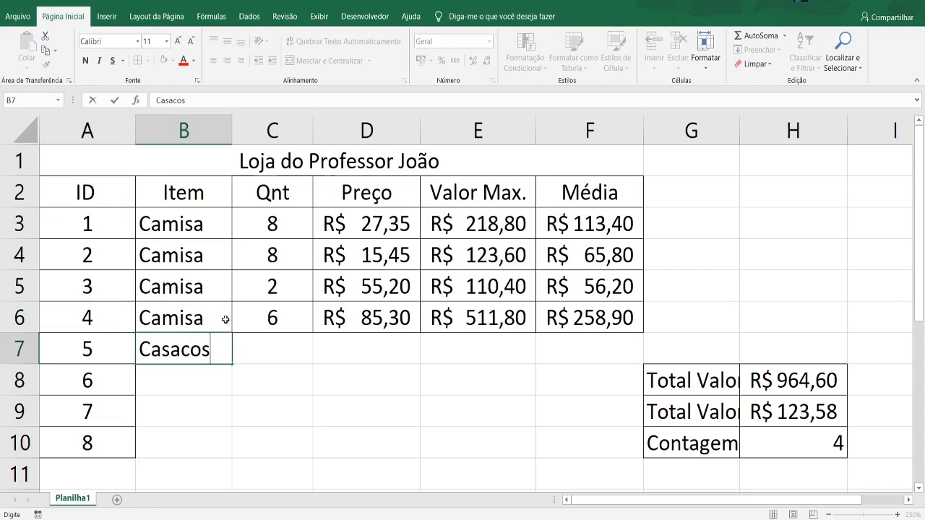
key(Return)
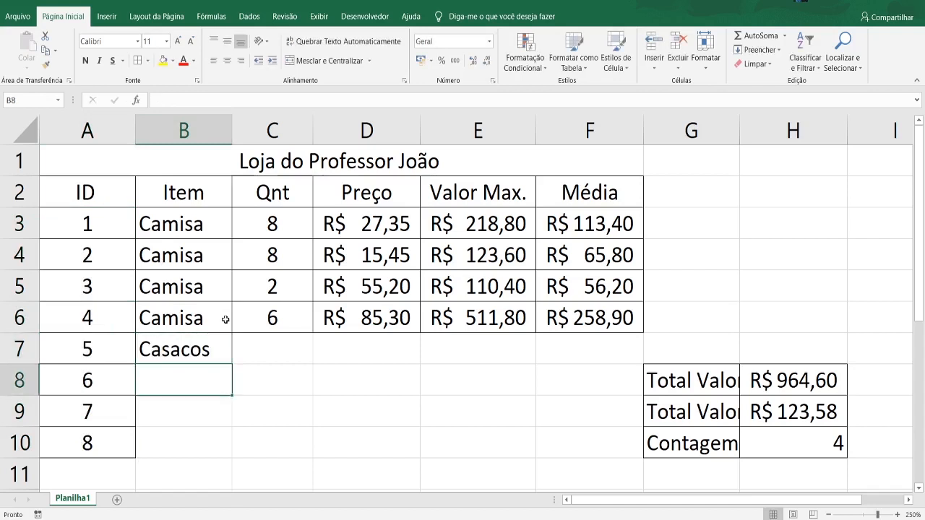
- Fill "Casacos" from B7 down to B10
key(Up)
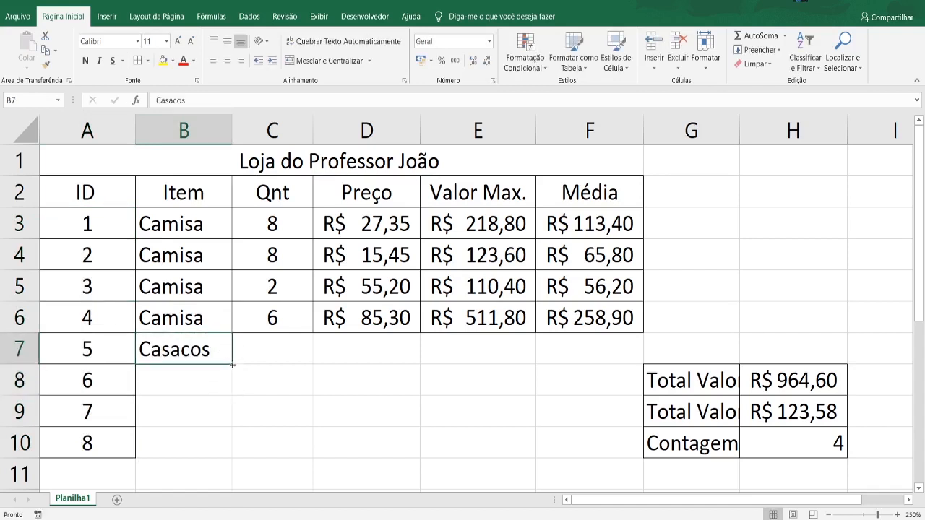
drag(232, 365, 236, 452)
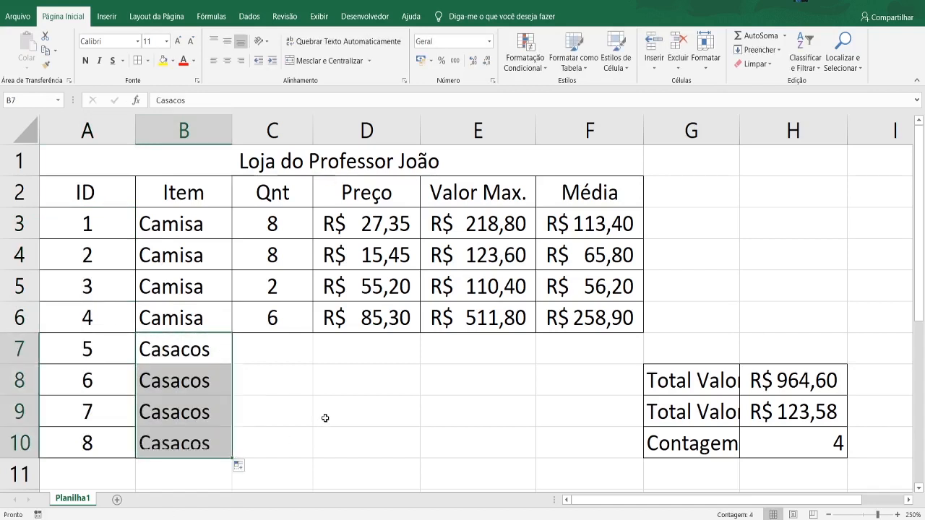
- Enter the quantities 7, 2, 3 and 15 in C7:C10 and apply all borders to B7:C10
click(280, 336)
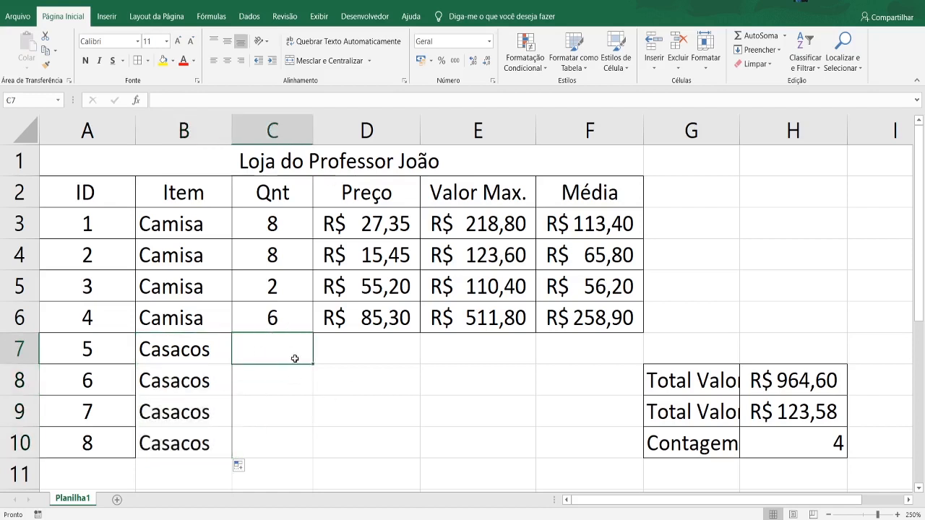
text(7)
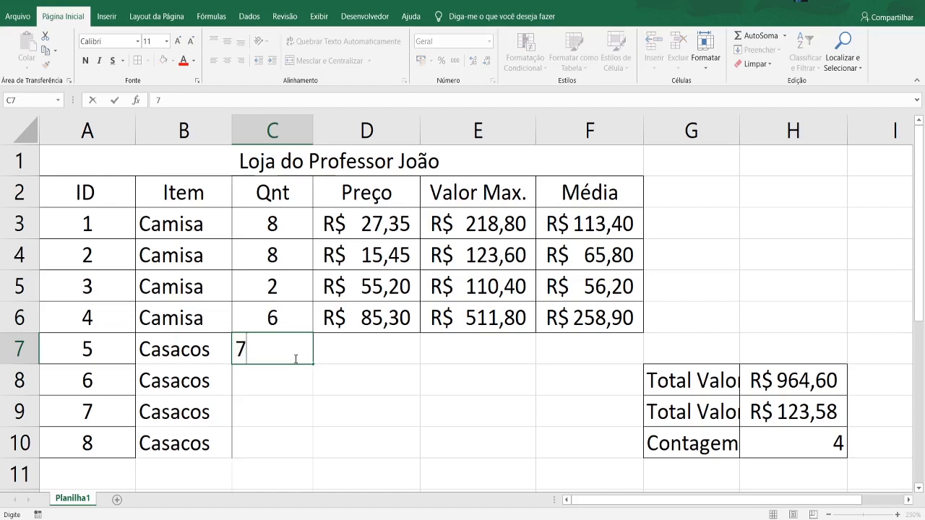
key(Return)
text(2)
key(Return)
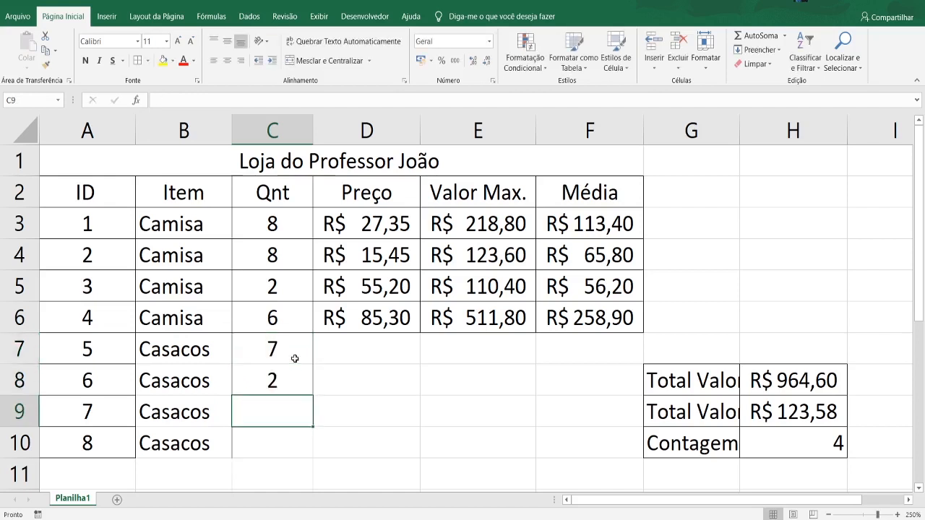
text(3)
key(Return)
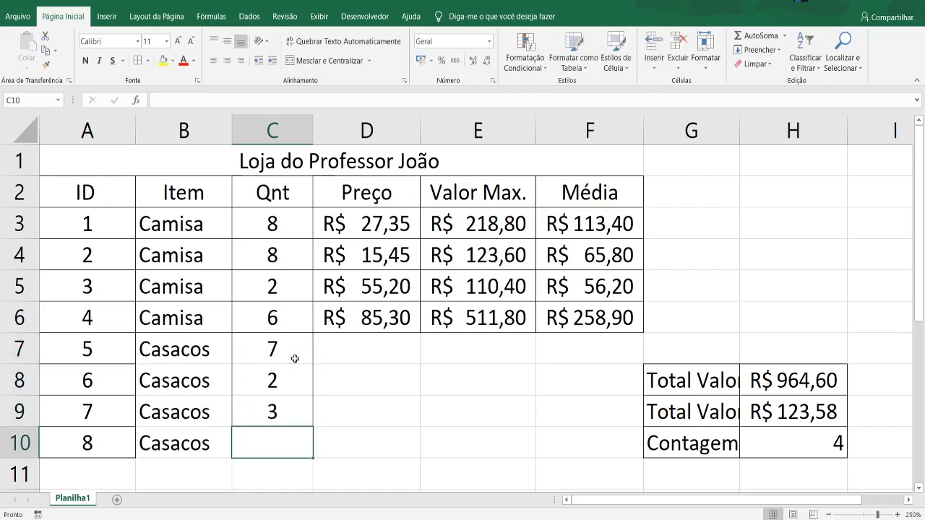
text(15)
key(Return)
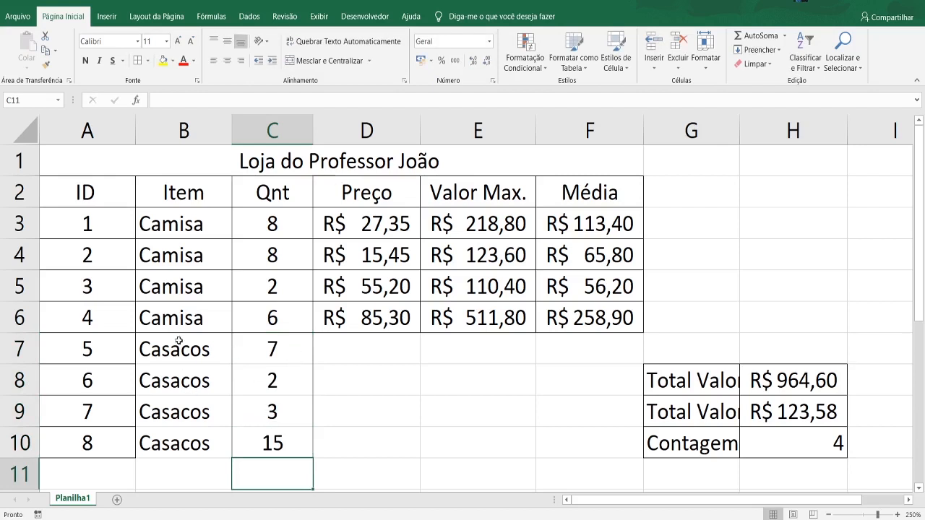
drag(179, 341, 269, 442)
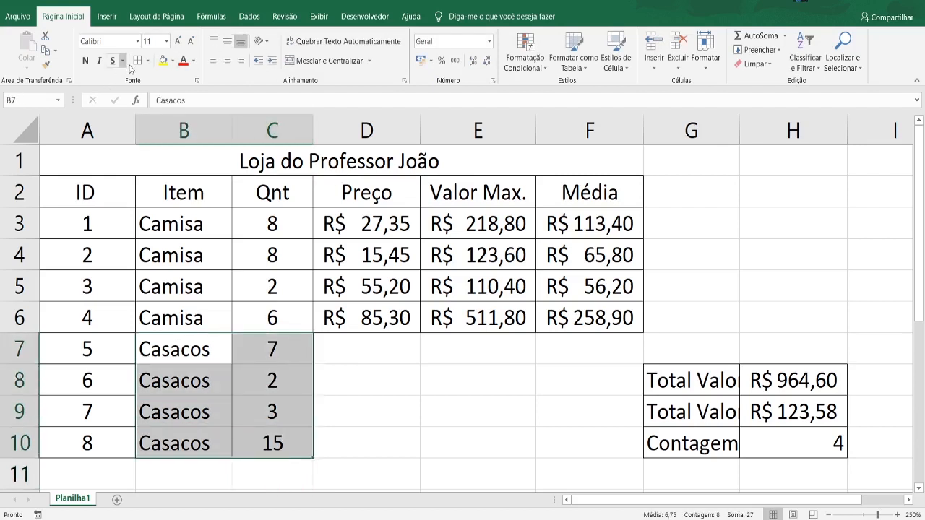
- Enter the price 147,90 in D7 and widen column E to fit its currency values
click(364, 343)
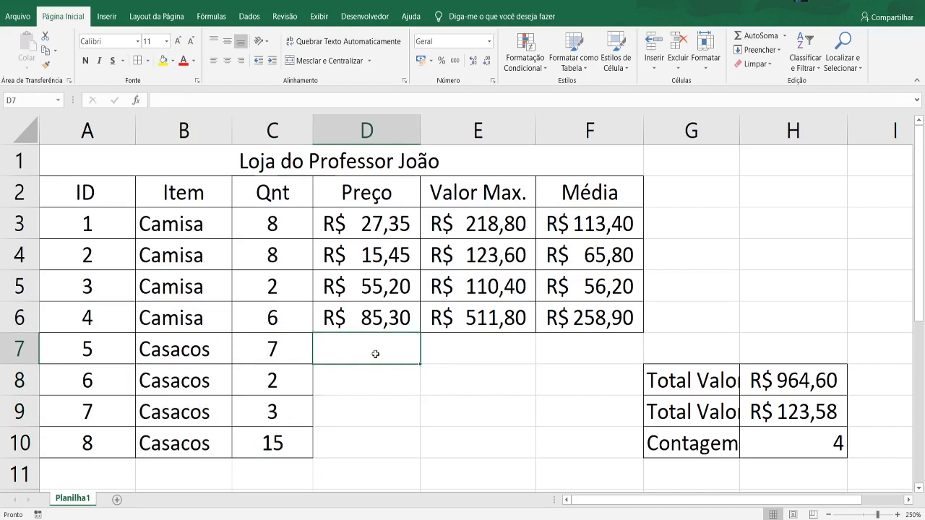
text(147)
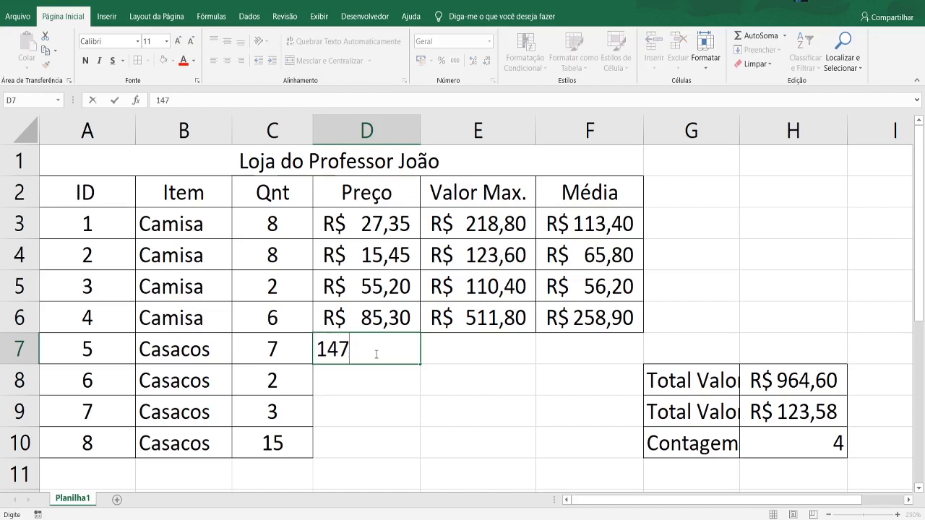
text(,90)
key(Return)
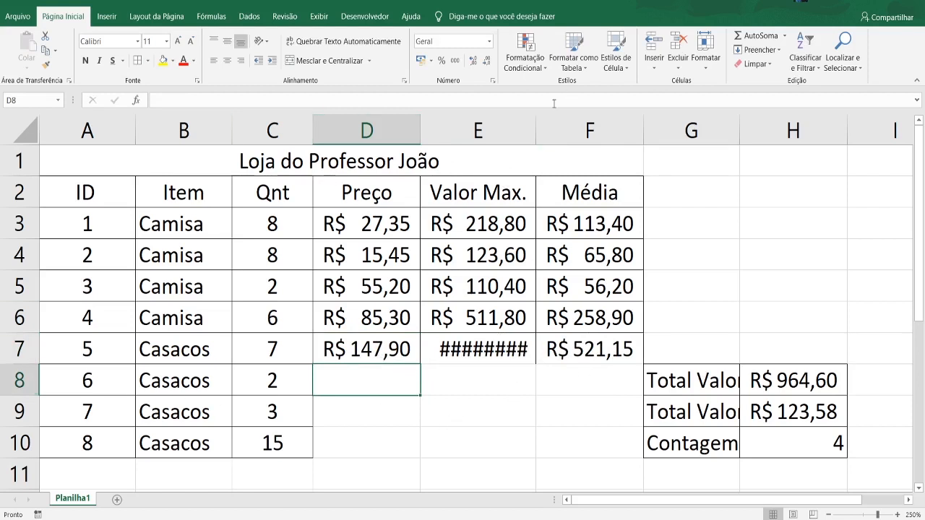
drag(535, 130, 544, 130)
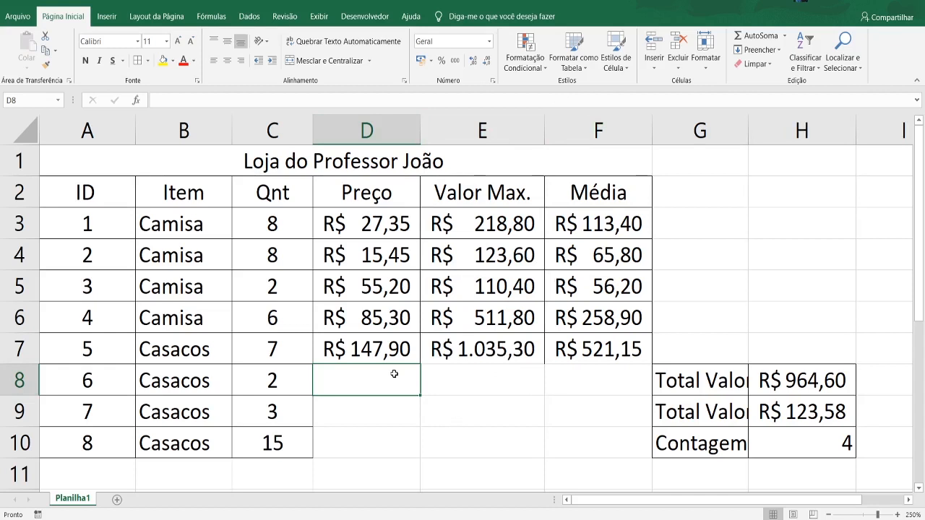
- Enter the prices 754,65, 500 and 85 in D8:D10 and apply all borders to D7:F10
text(7)
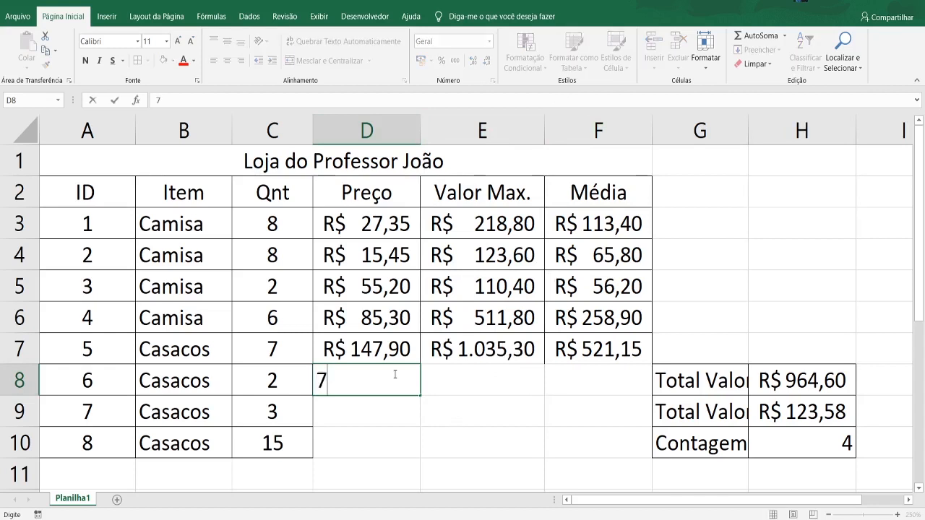
text(54,65)
key(Return)
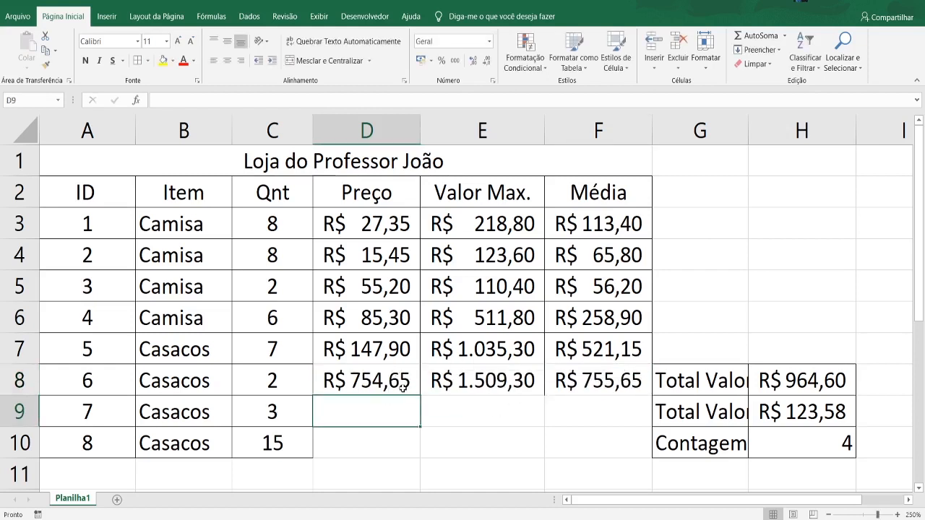
text(500)
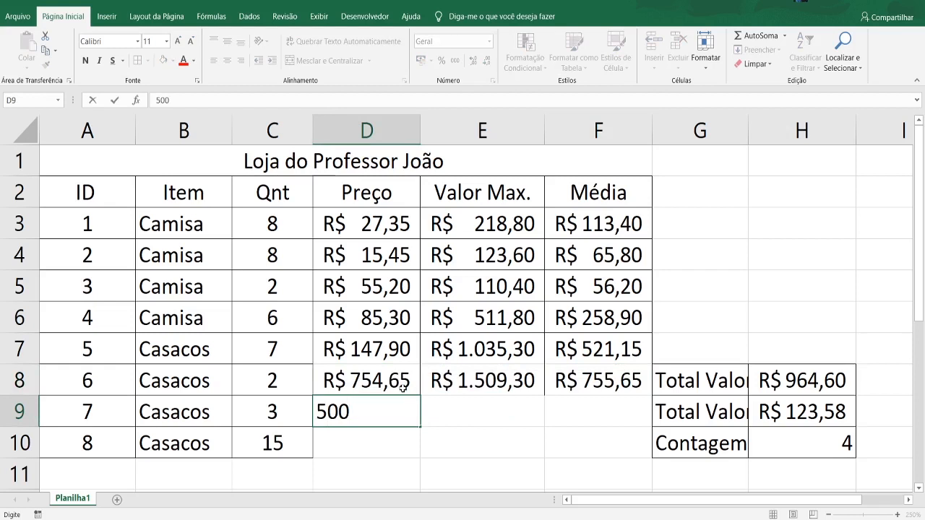
key(Return)
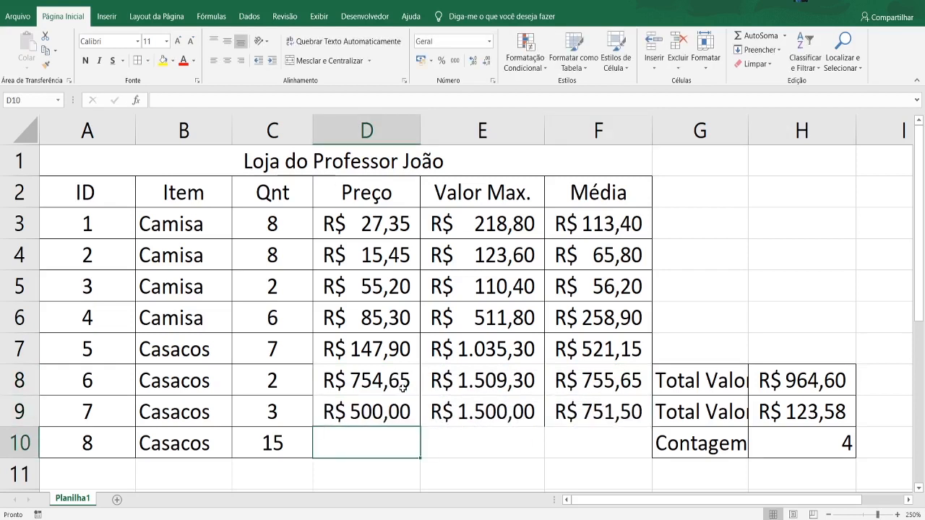
text(8)
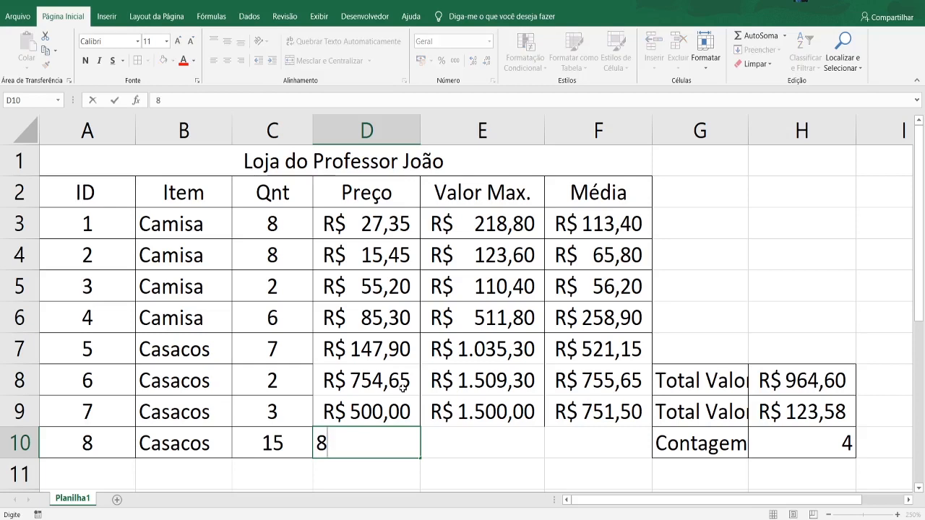
text(5)
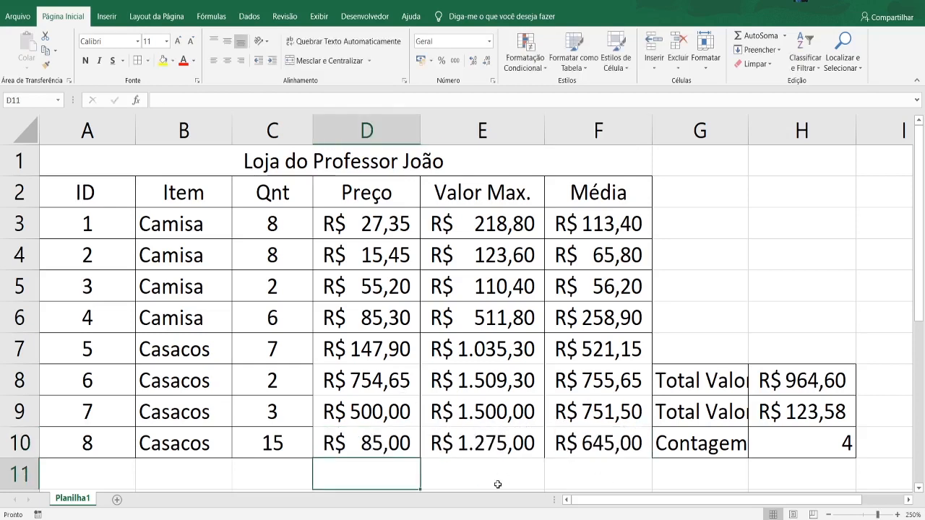
drag(341, 446, 596, 363)
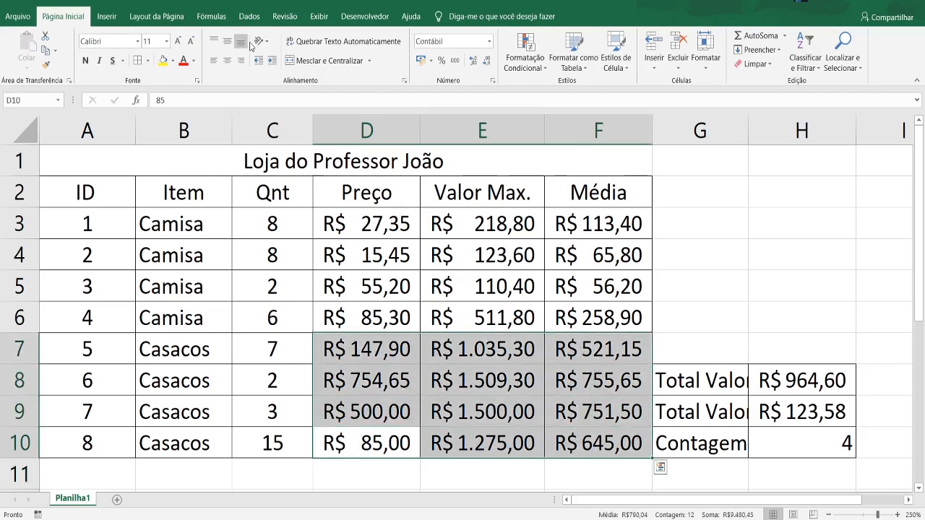
click(762, 260)
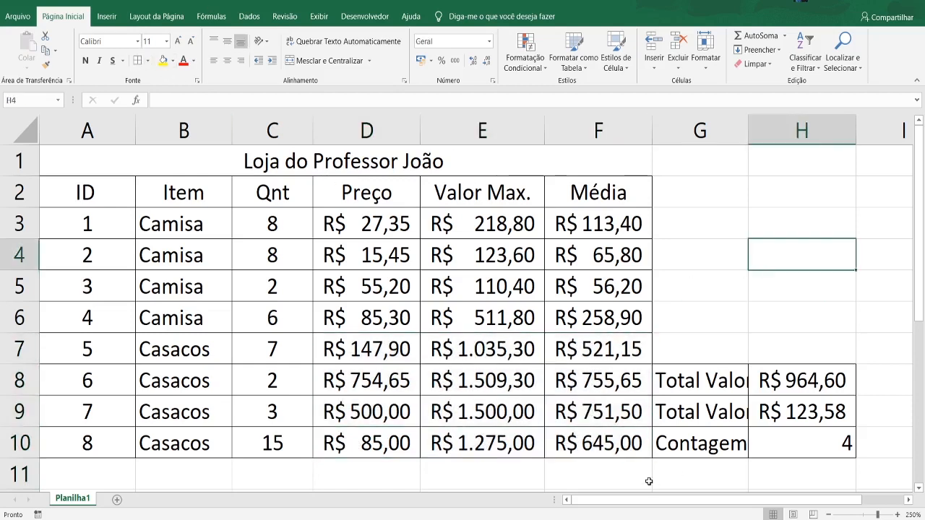
- Move the summary block from G8:H10 to H6:I8 and widen column I to fit its currency values
drag(703, 376, 907, 398)
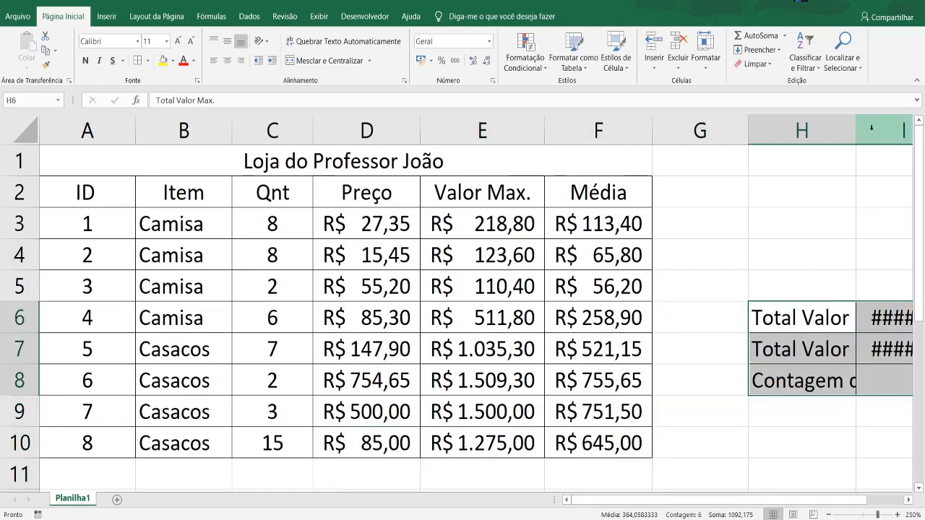
scroll(769, 506, right, 1)
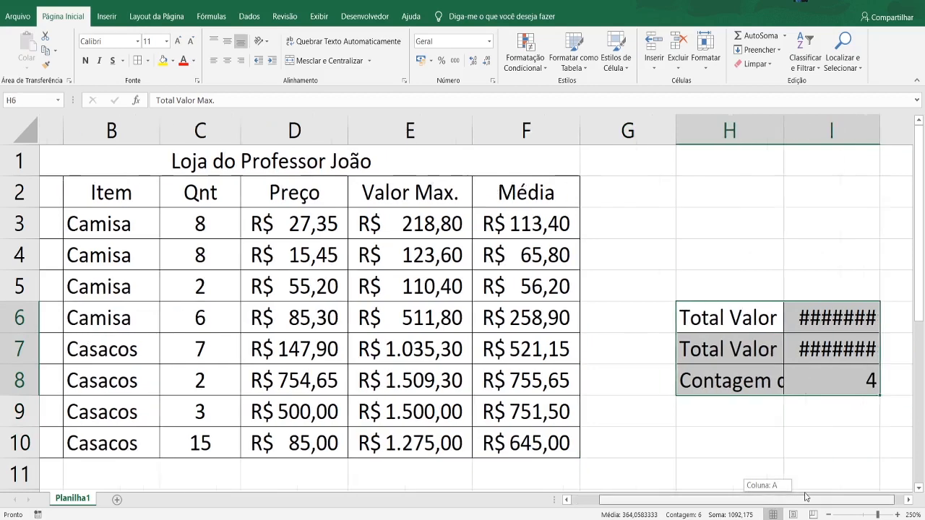
double_click(856, 115)
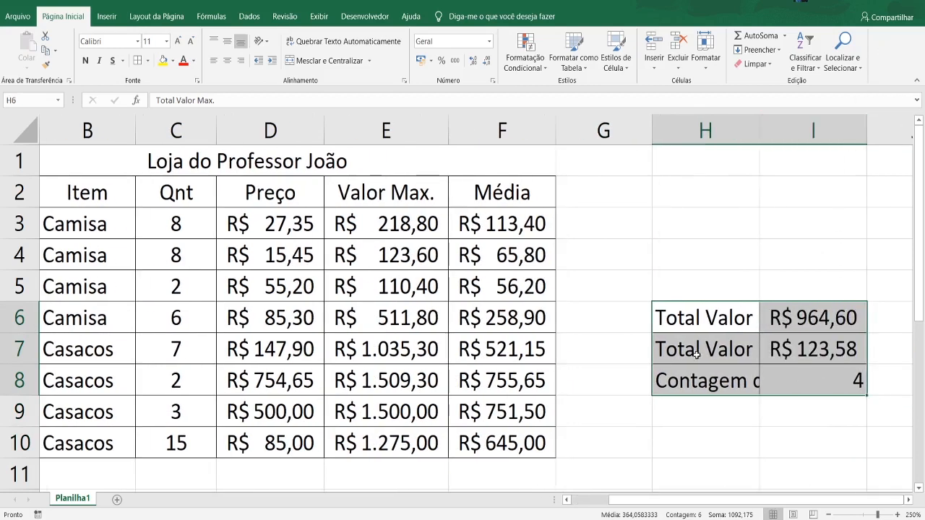
click(663, 436)
- Extend the total formula in I6 to =SOMA(E3:E10) and fit column I to the result
click(808, 318)
double_click(808, 318)
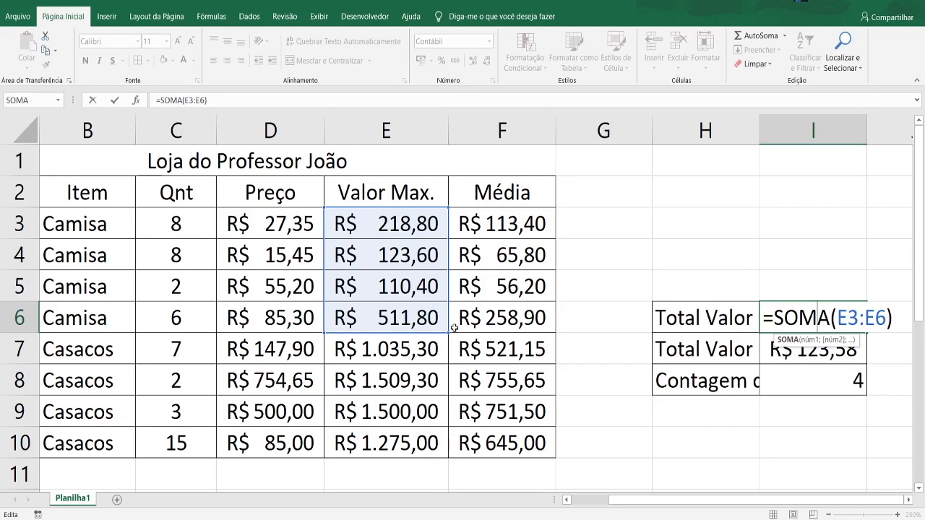
drag(448, 332, 439, 452)
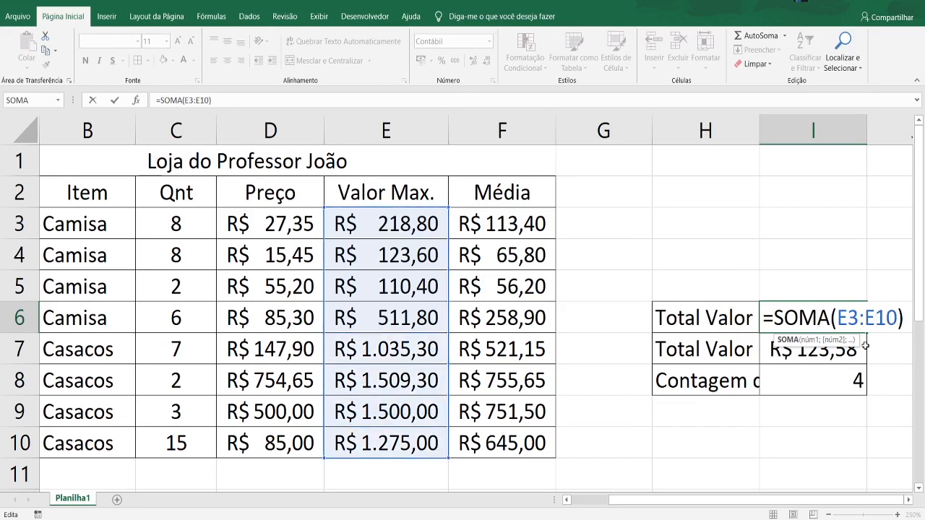
click(824, 471)
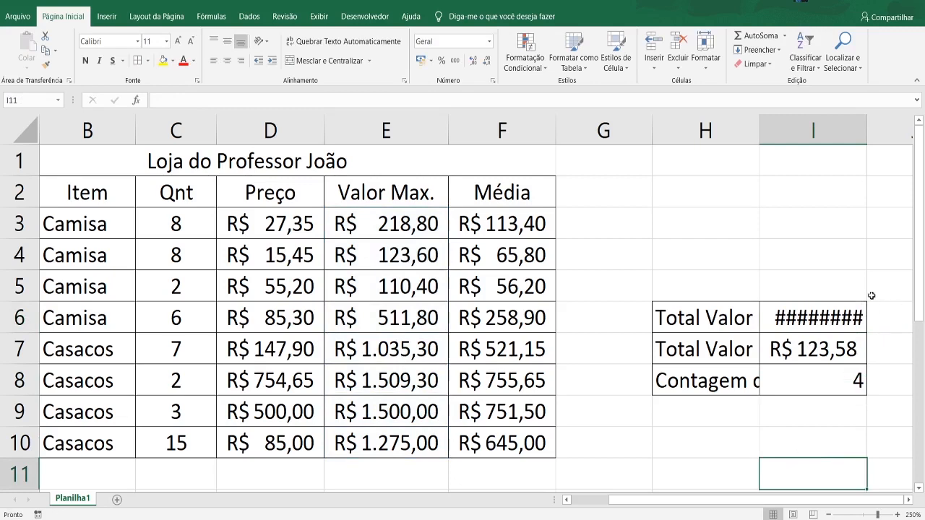
double_click(872, 145)
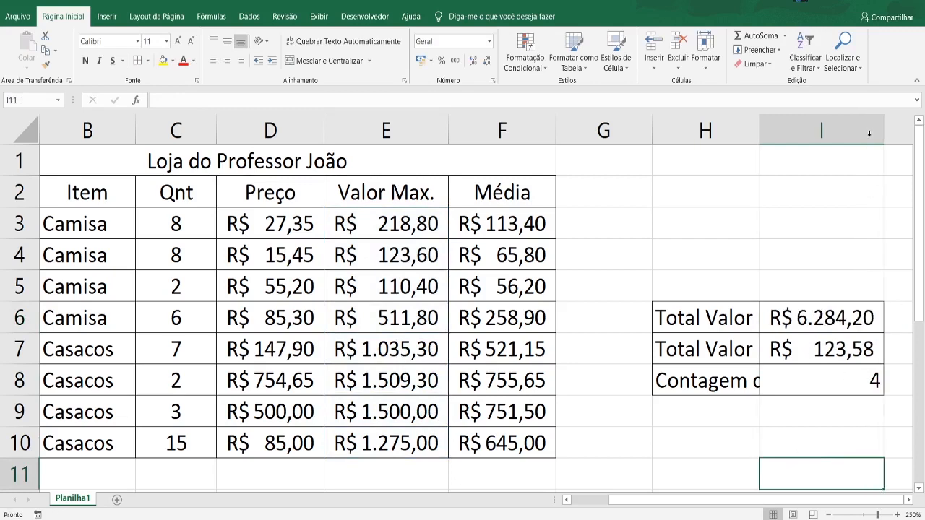
- Extend the average formula in I7 to =MÉDIA(F3:F10)
double_click(838, 350)
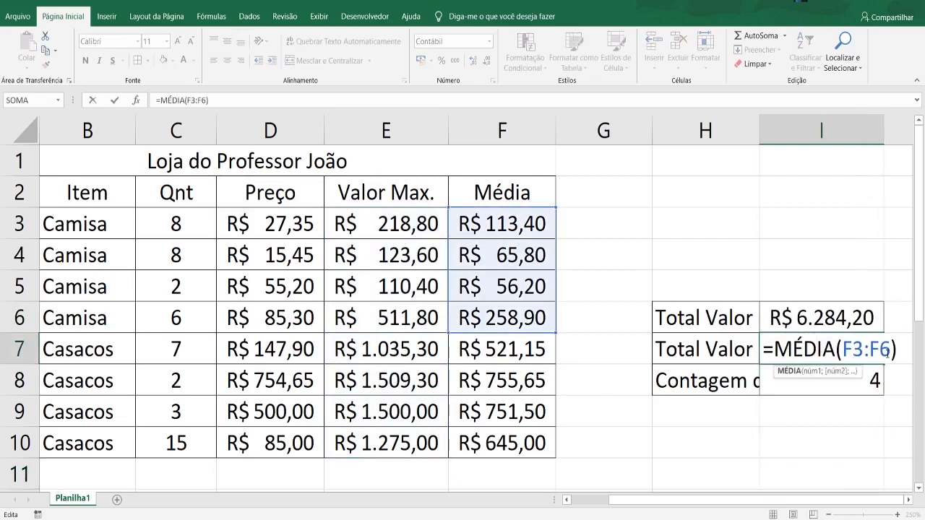
drag(556, 333, 556, 458)
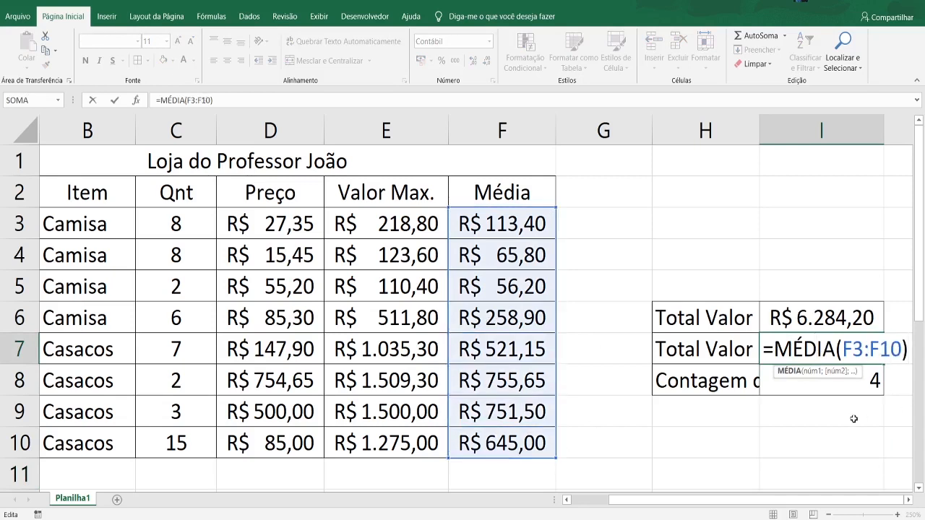
click(868, 373)
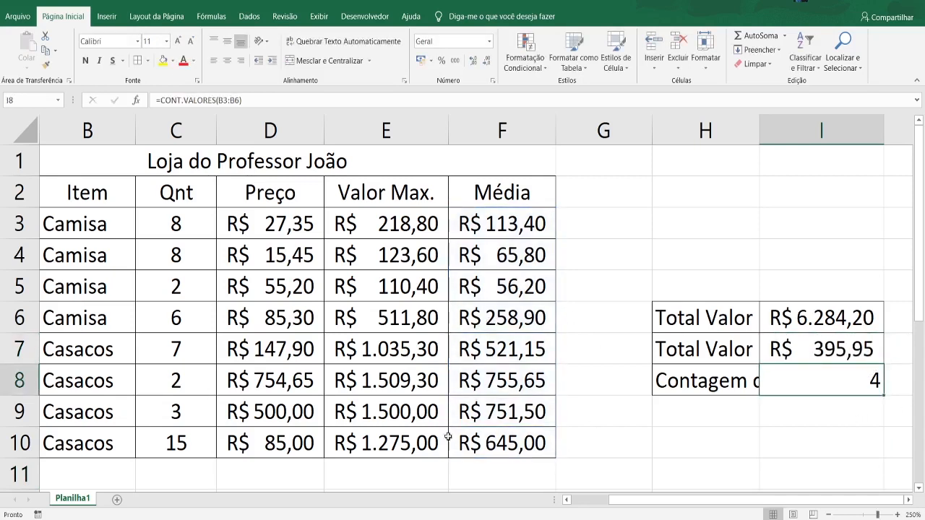
- Examine the MÉDIA formulas in F5 and F7 to see which cells they reference
double_click(502, 307)
double_click(501, 292)
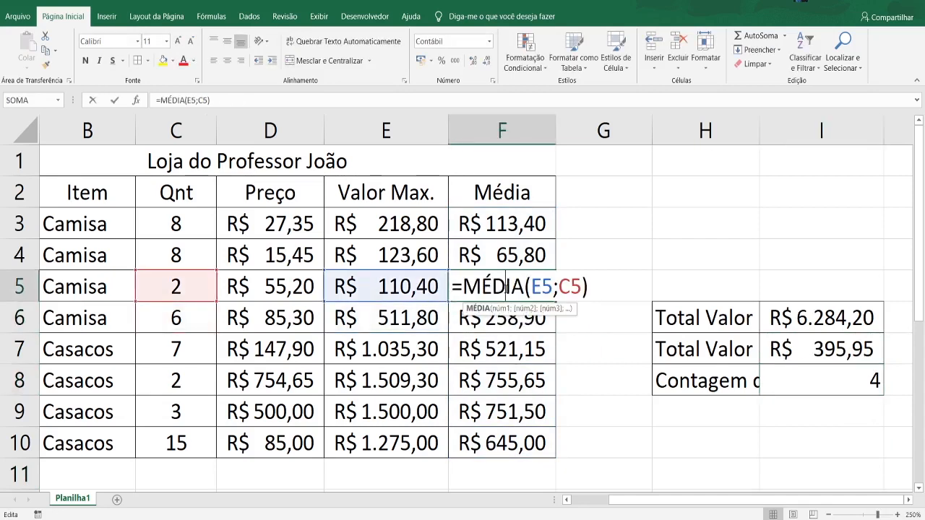
double_click(538, 350)
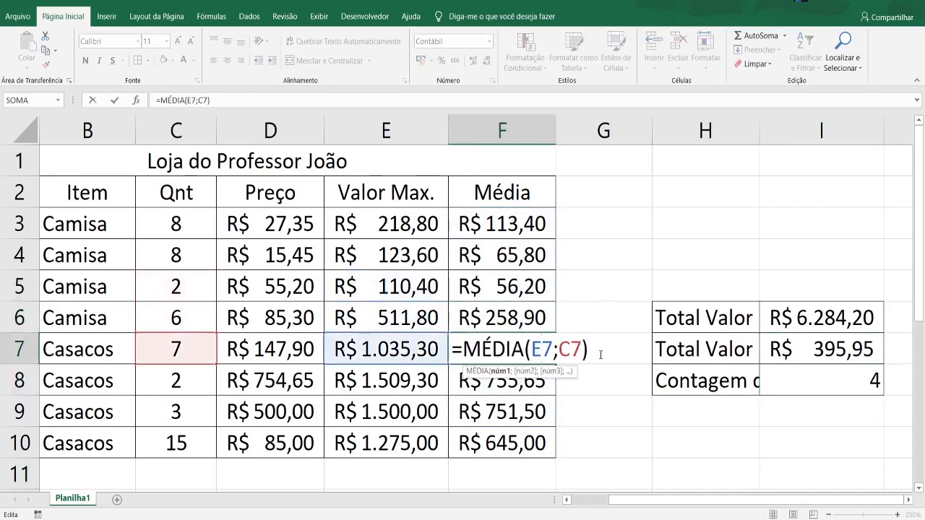
key(Return)
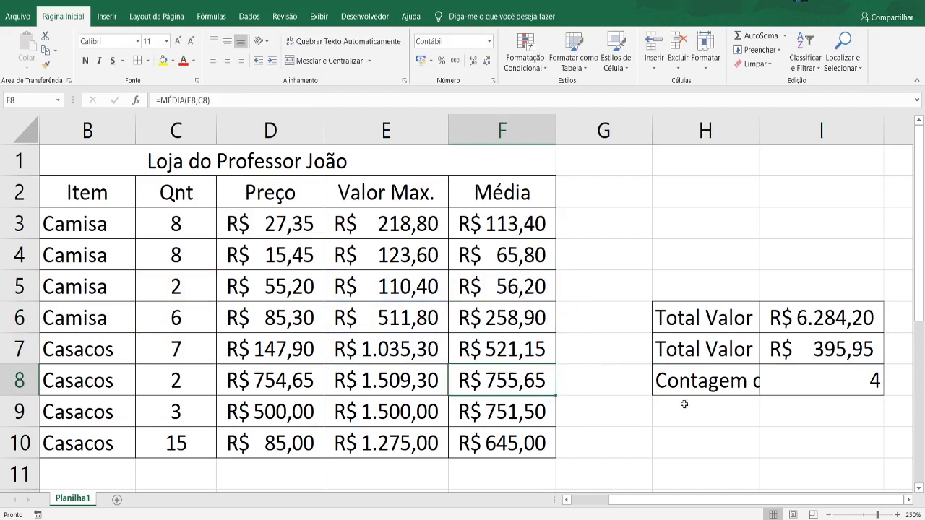
- Fit column H to the full length of the summary labels
drag(647, 502, 607, 504)
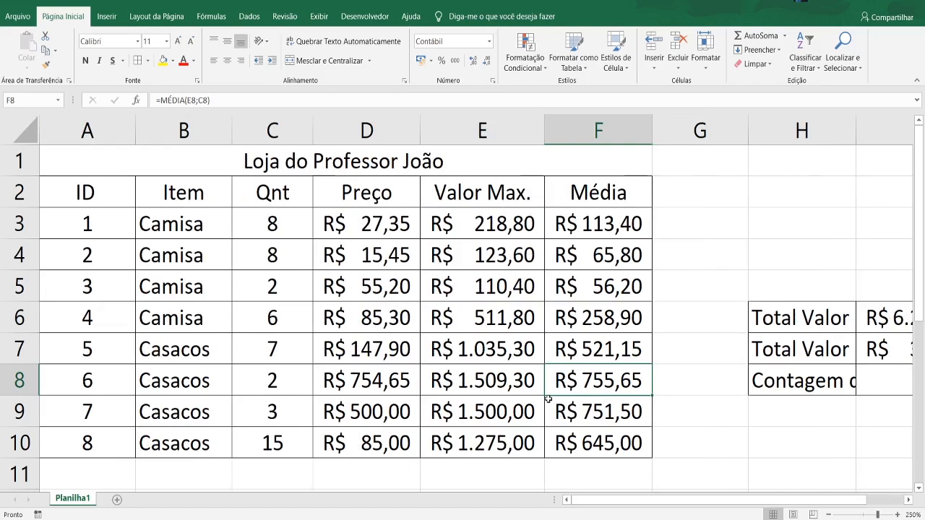
double_click(856, 137)
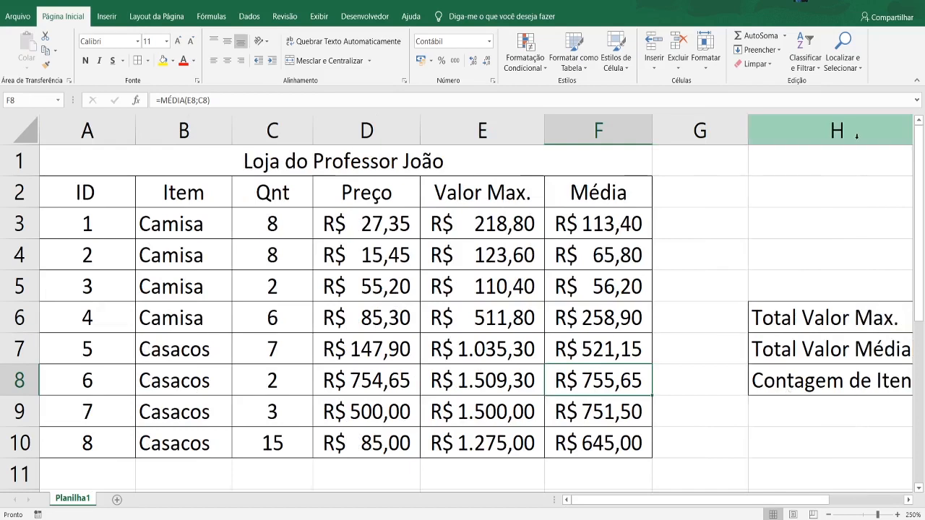
- Extend the item count formula in I8 to =CONT.VALORES(B3:B10)
drag(677, 501, 749, 486)
click(820, 377)
double_click(816, 381)
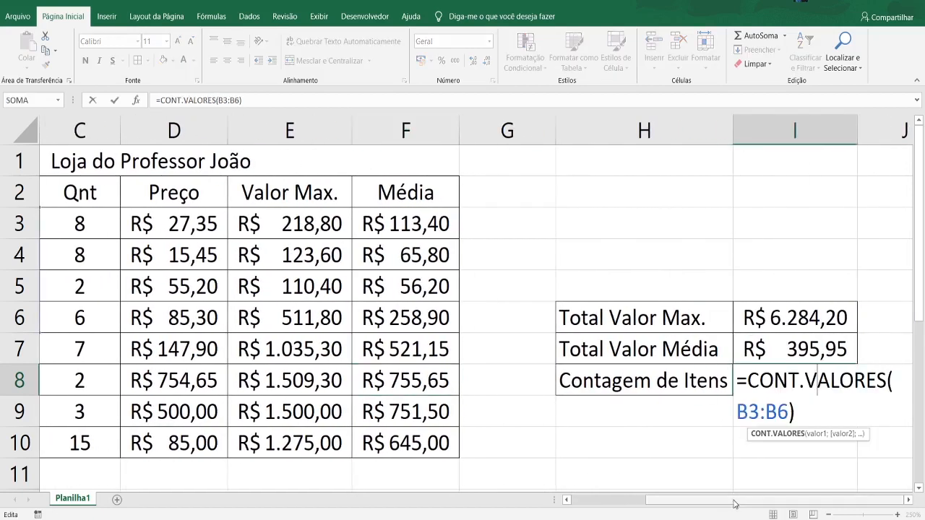
drag(737, 500, 663, 500)
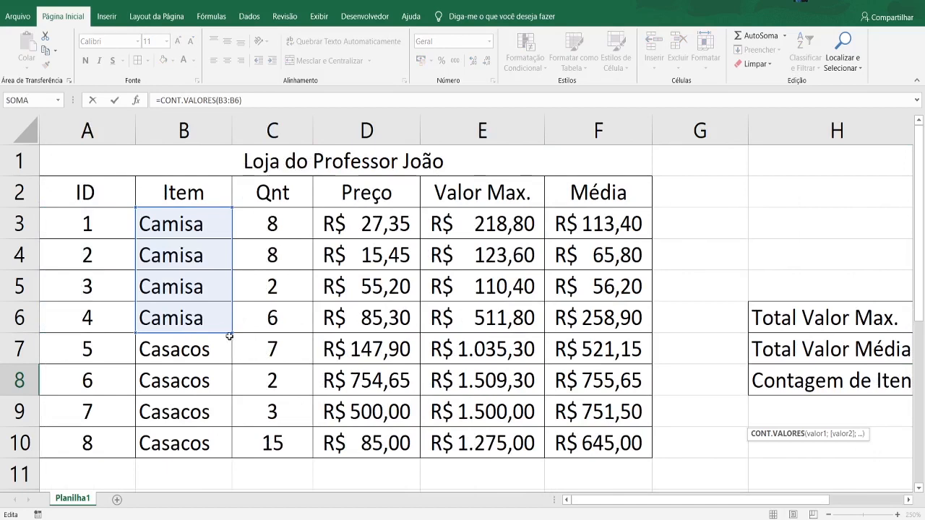
drag(232, 353, 238, 452)
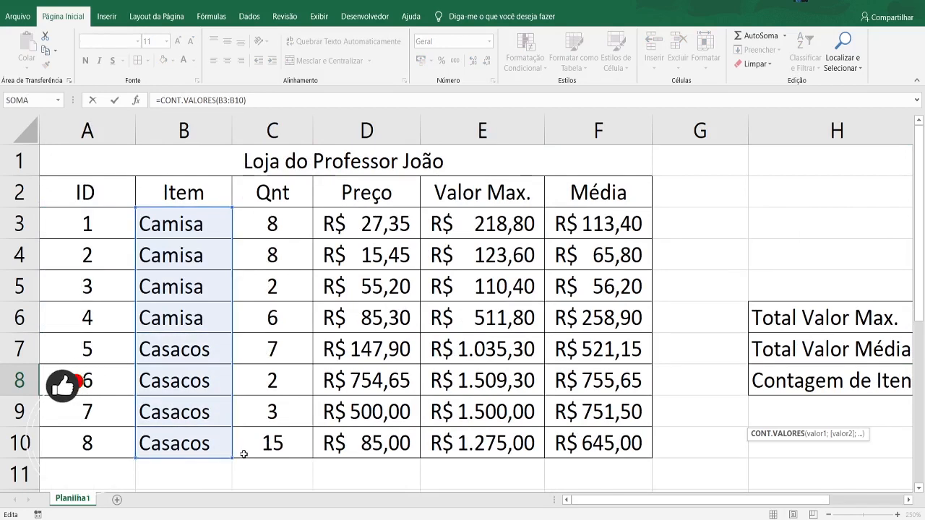
key(Return)
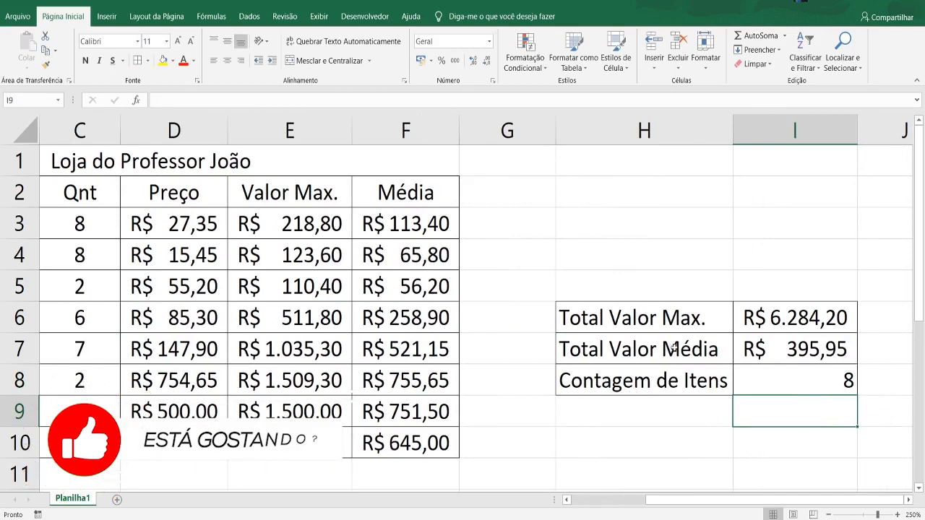
click(647, 421)
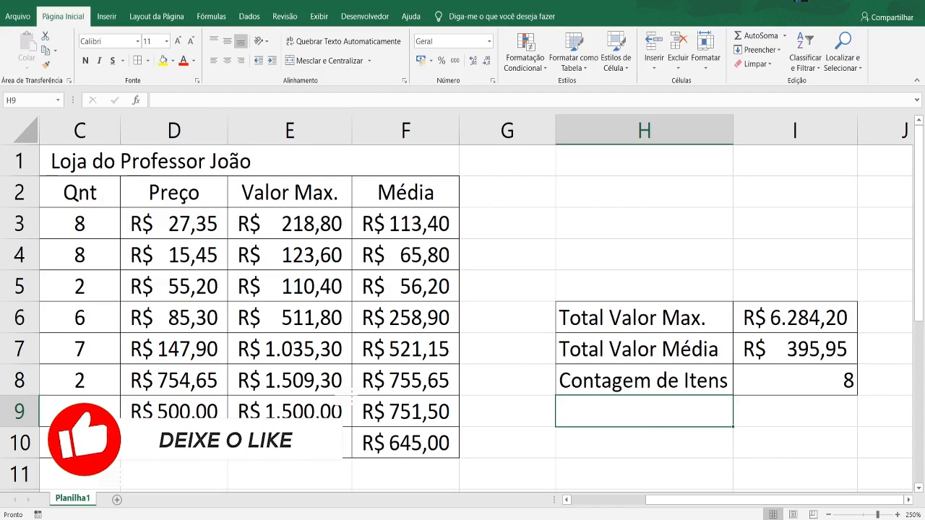
drag(713, 500, 640, 499)
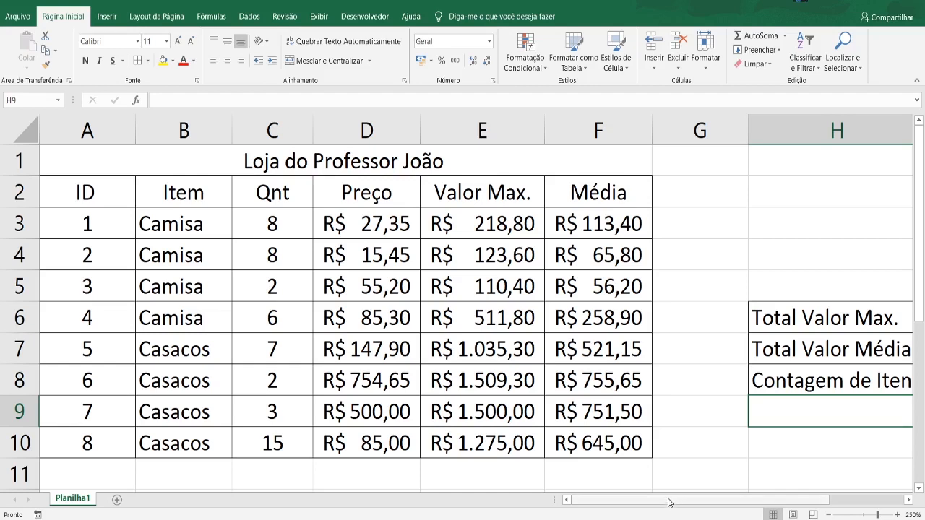
scroll(677, 429, down, 1)
scroll(683, 470, up, 1)
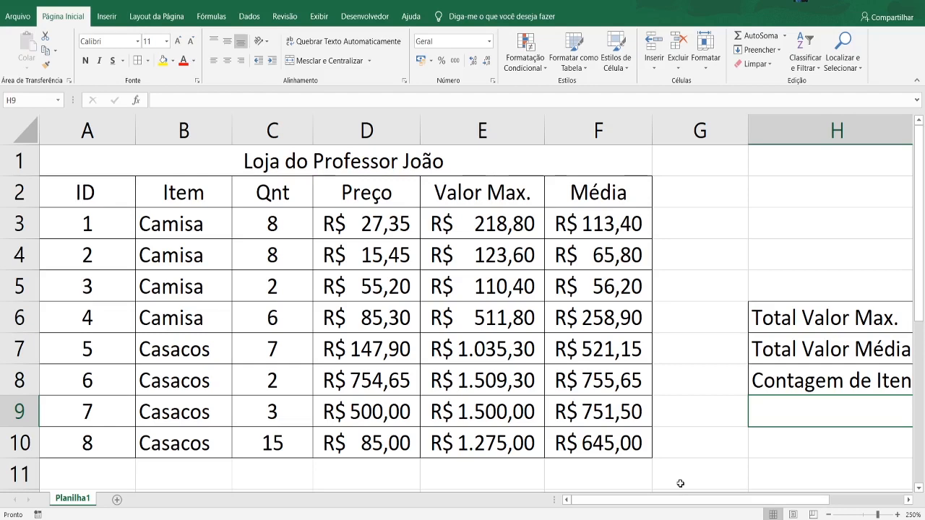
click(215, 346)
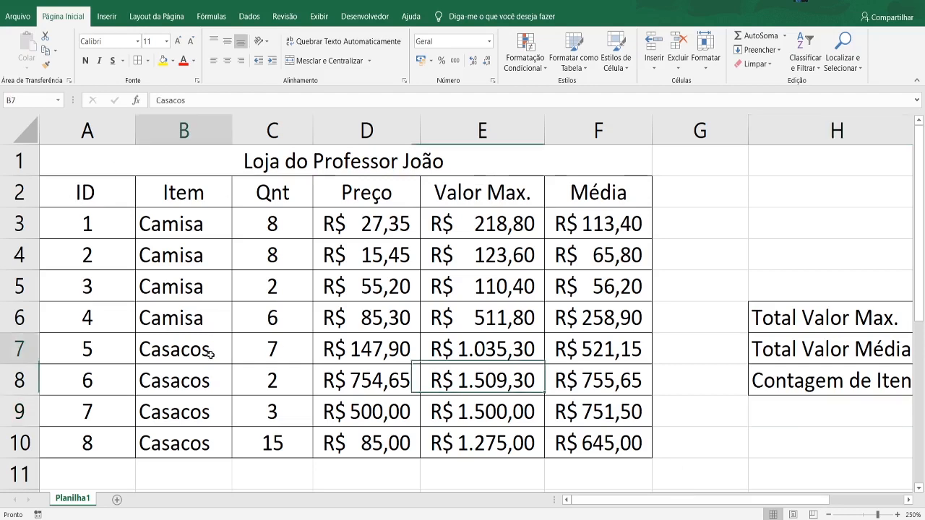
click(277, 344)
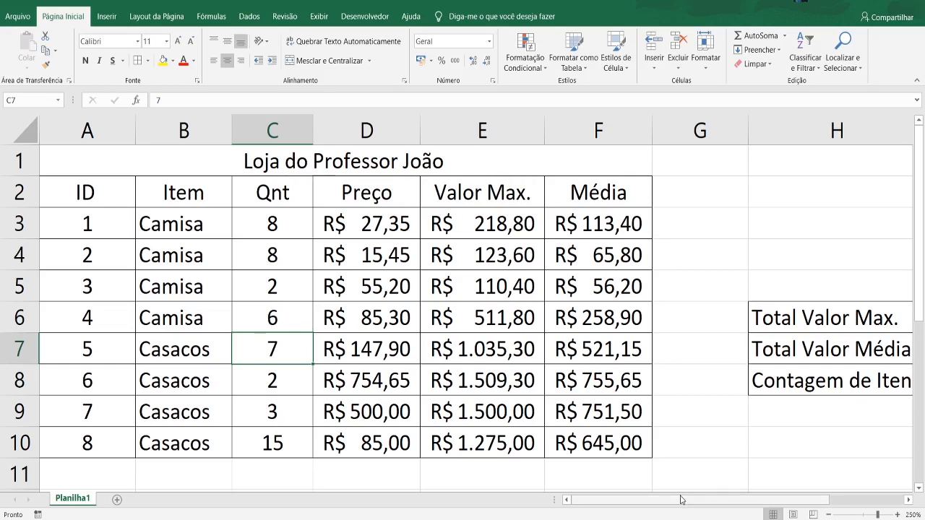
drag(680, 499, 748, 497)
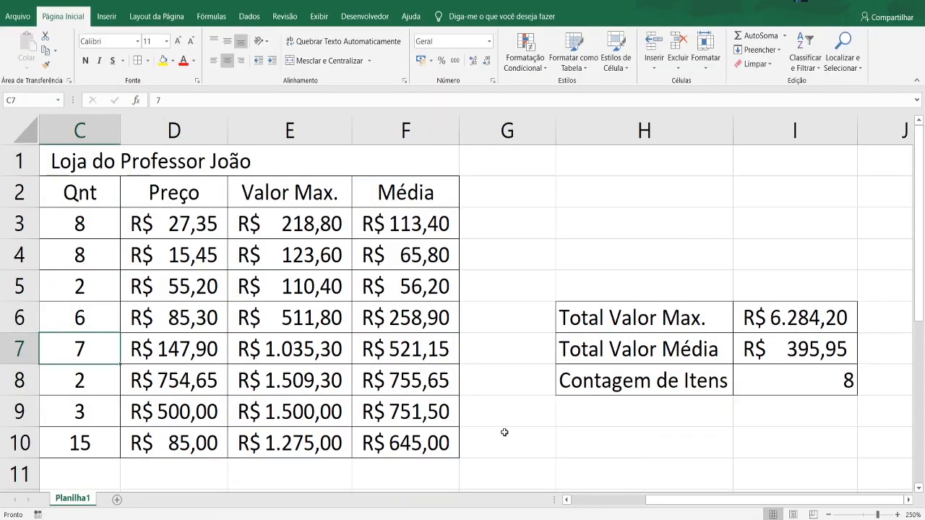
click(626, 435)
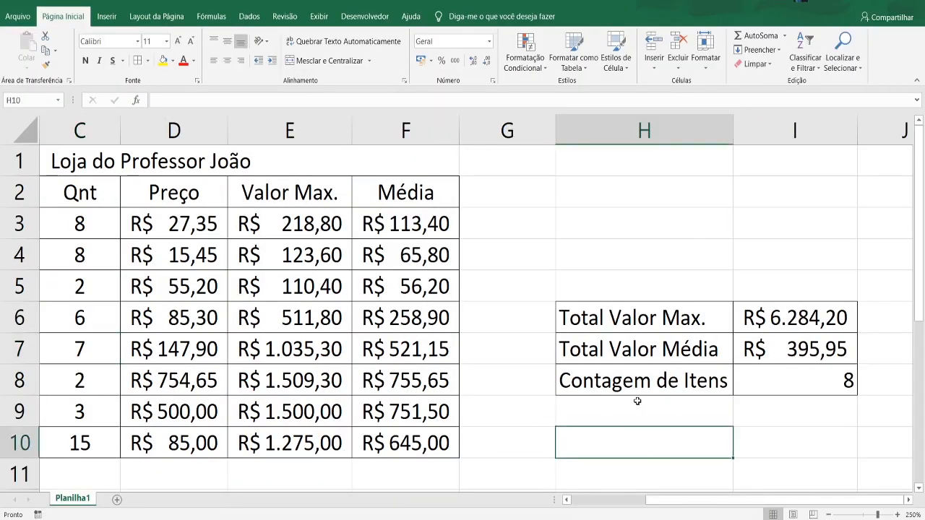
click(636, 402)
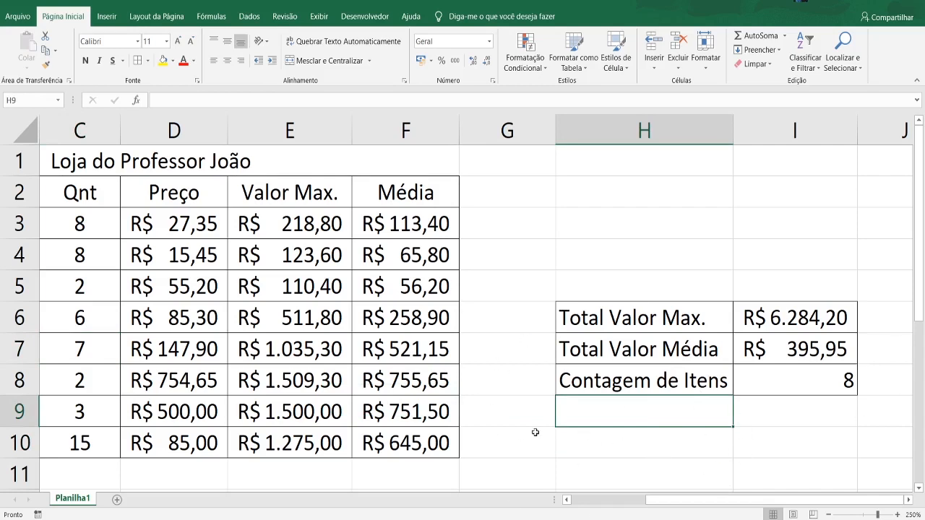
drag(664, 500, 605, 500)
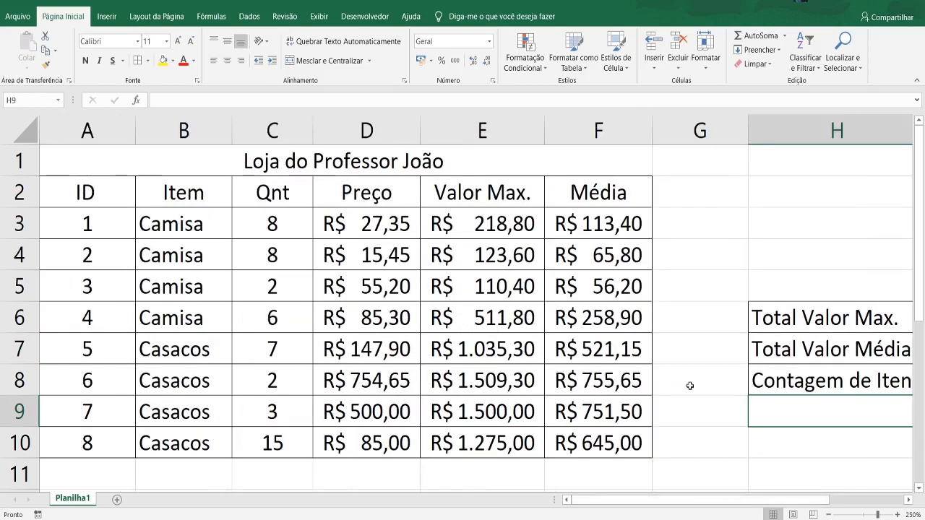
- Examine the formulas behind Total Valor Max., Total Valor Média and Contagem de Itens in I6, I7 and I8
drag(705, 500, 781, 500)
click(813, 315)
key(F2)
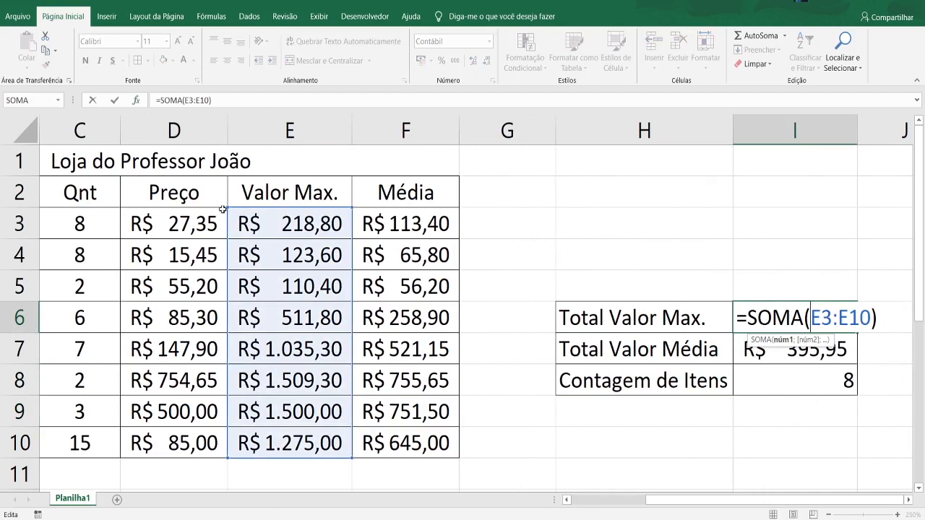
click(778, 361)
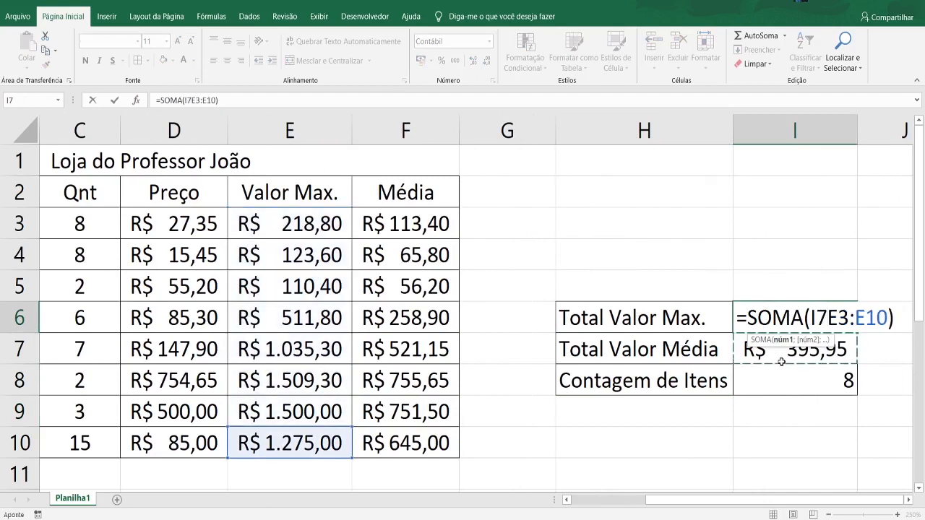
key(BackSpace)
key(BackSpace)
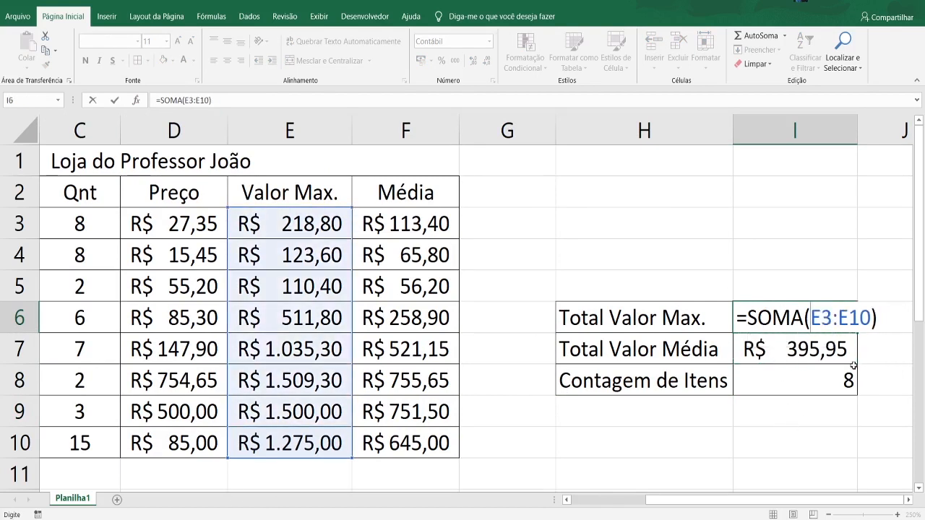
key(Return)
double_click(842, 353)
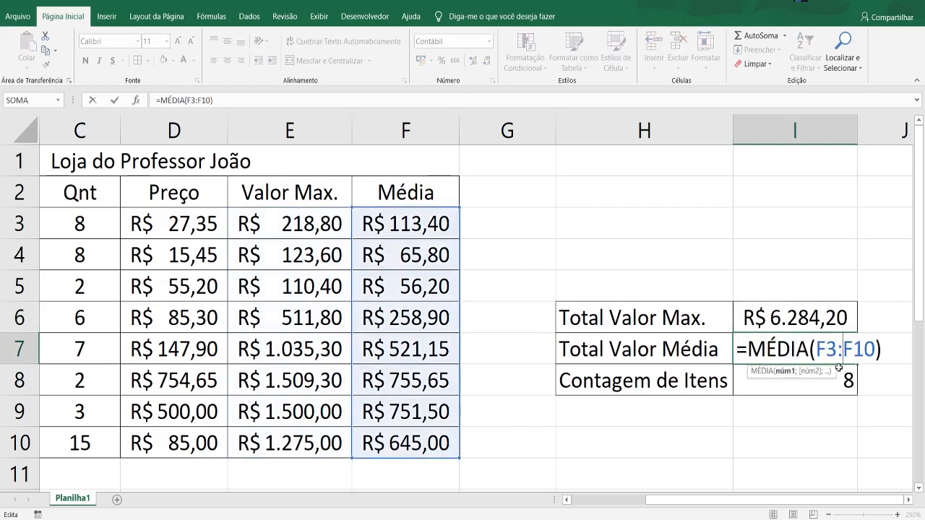
key(Return)
double_click(835, 370)
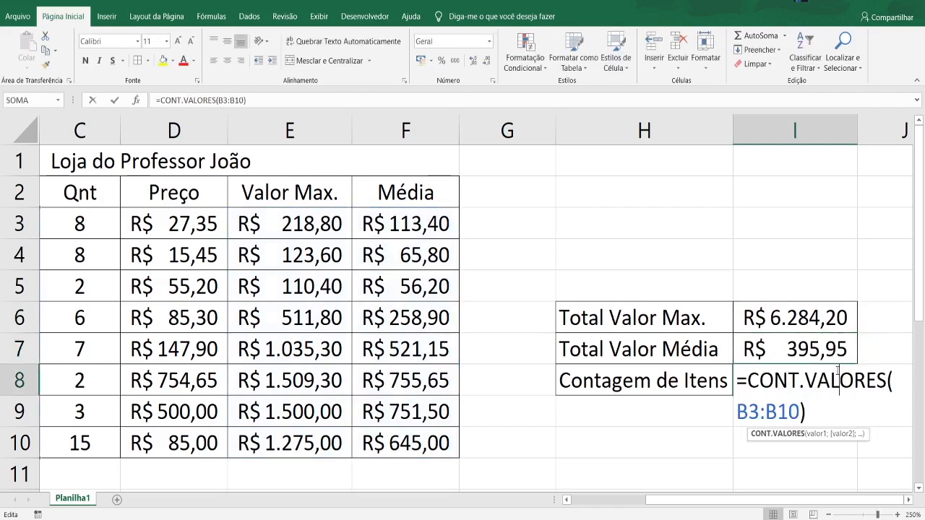
click(832, 418)
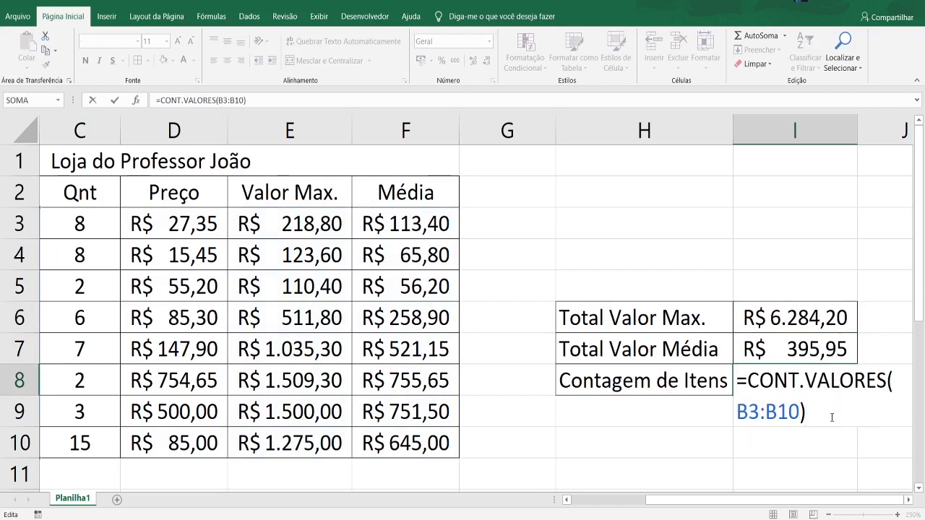
key(Return)
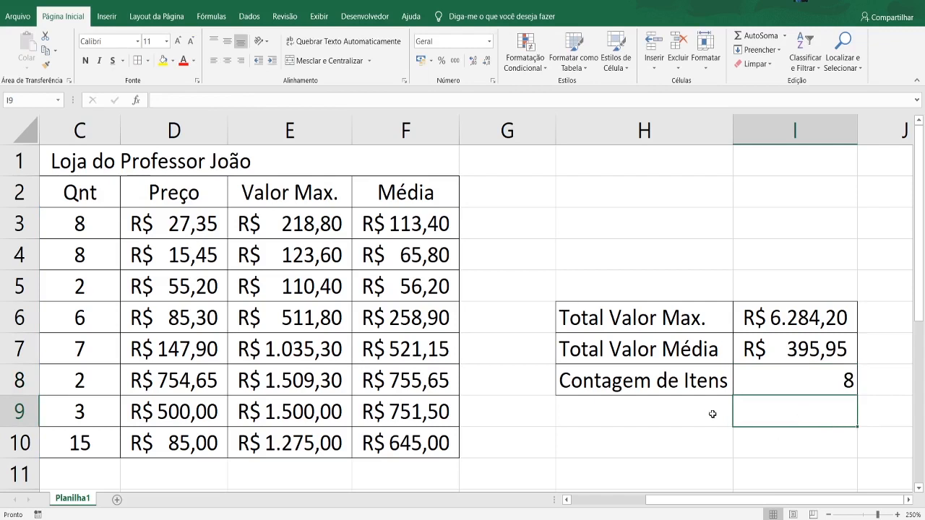
- Enter the label "Contagem de Tipos de Casacos" in H9, below Contagem de Itens
click(614, 432)
key(Up)
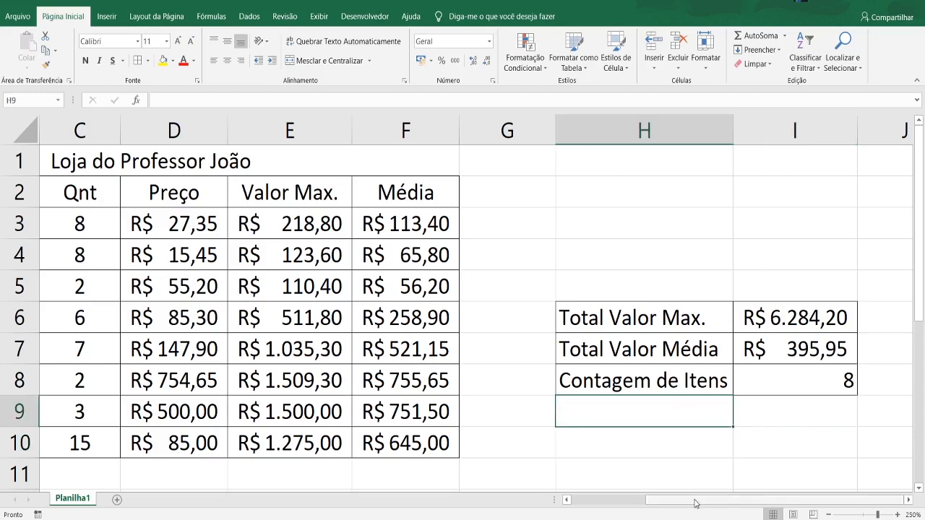
drag(695, 498, 607, 499)
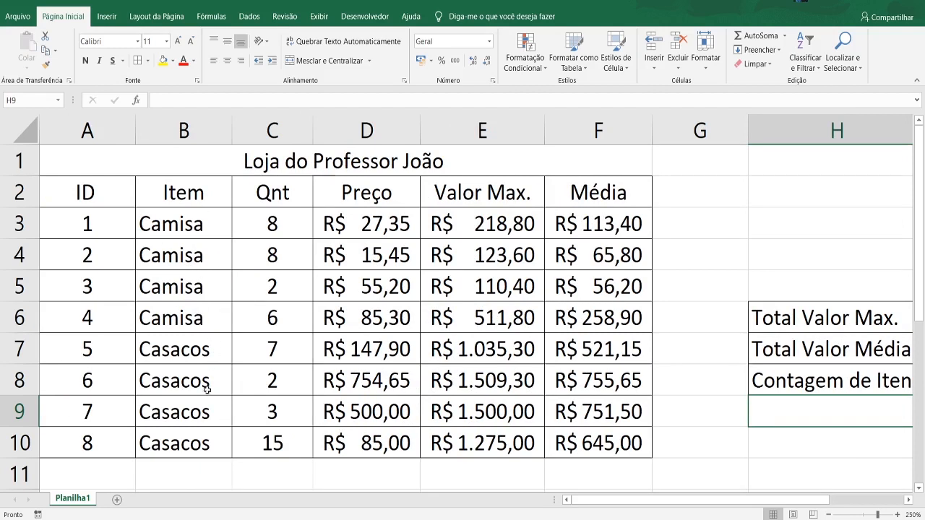
drag(587, 500, 654, 501)
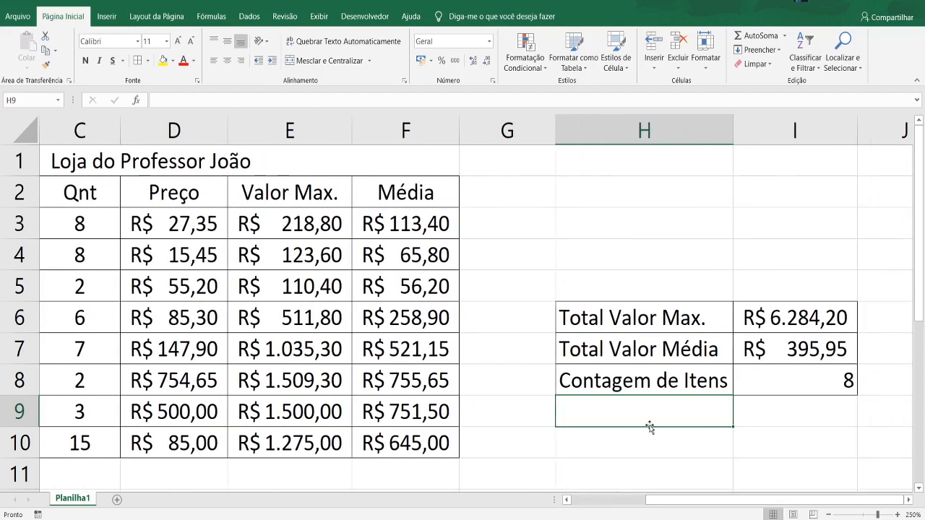
text(Conat)
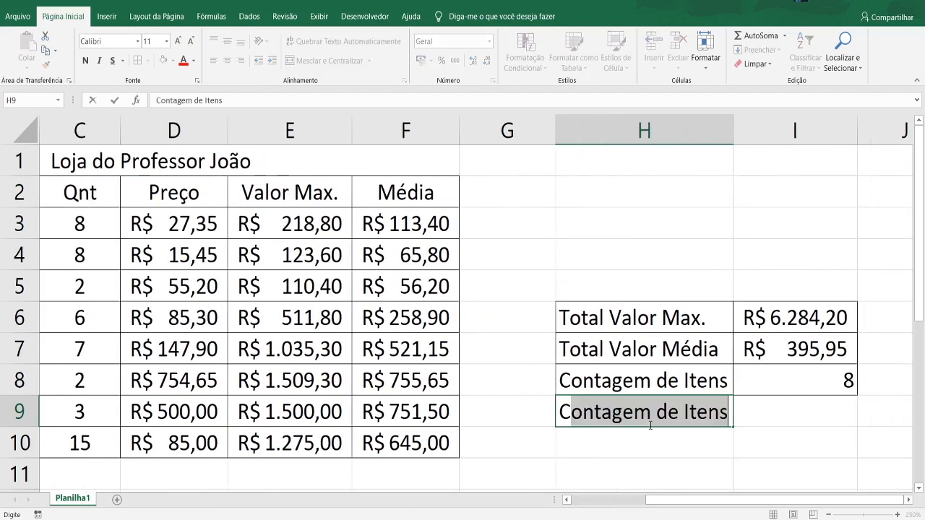
key(BackSpace)
key(BackSpace)
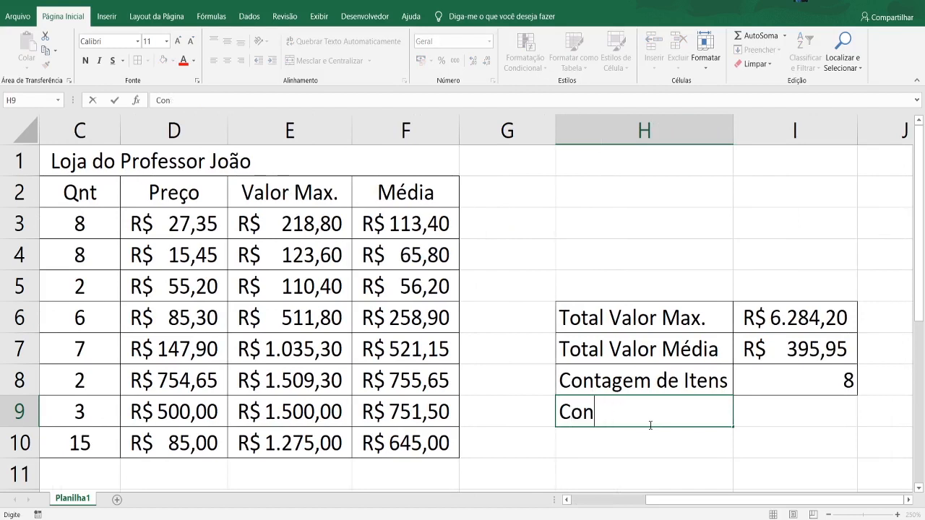
text(teg)
key(BackSpace)
key(BackSpace)
text(agem de Ca)
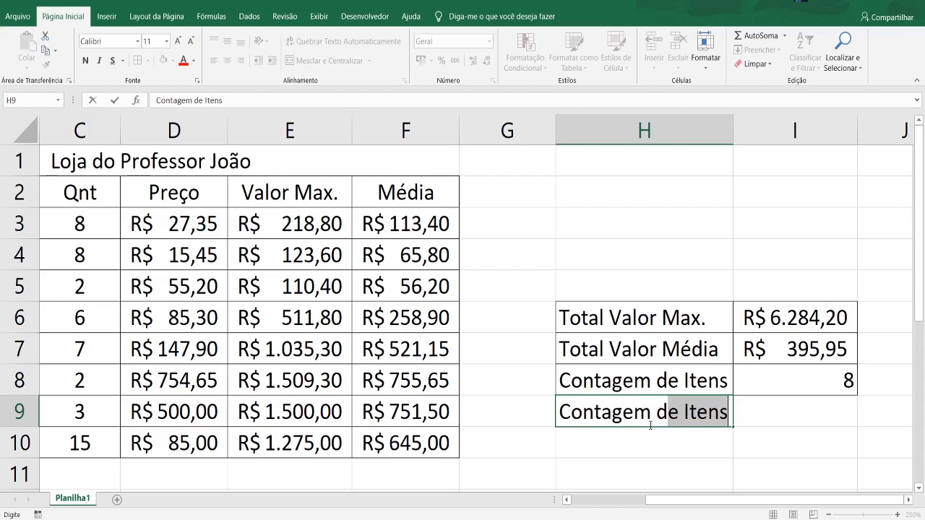
text(sacos)
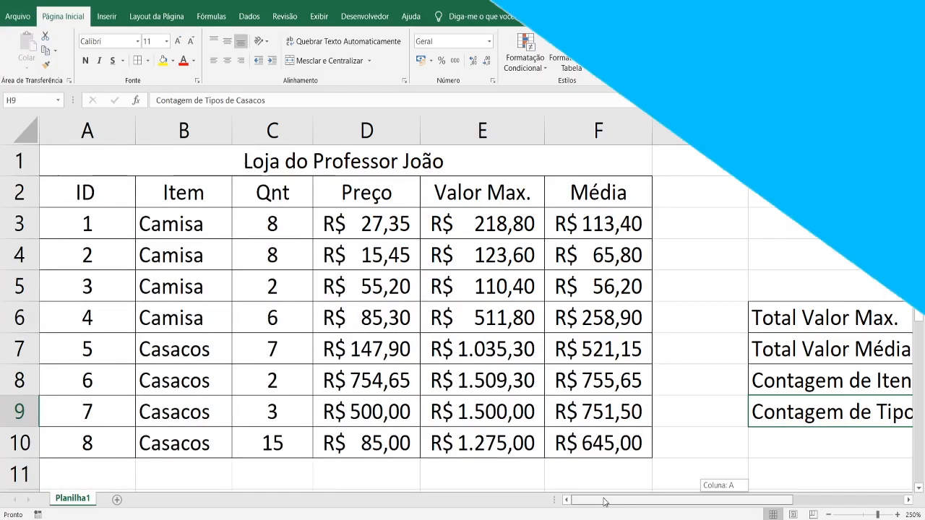
- Start a CONT.SE formula in I9 with the Item cells B3:B10 as its range
drag(604, 501, 720, 501)
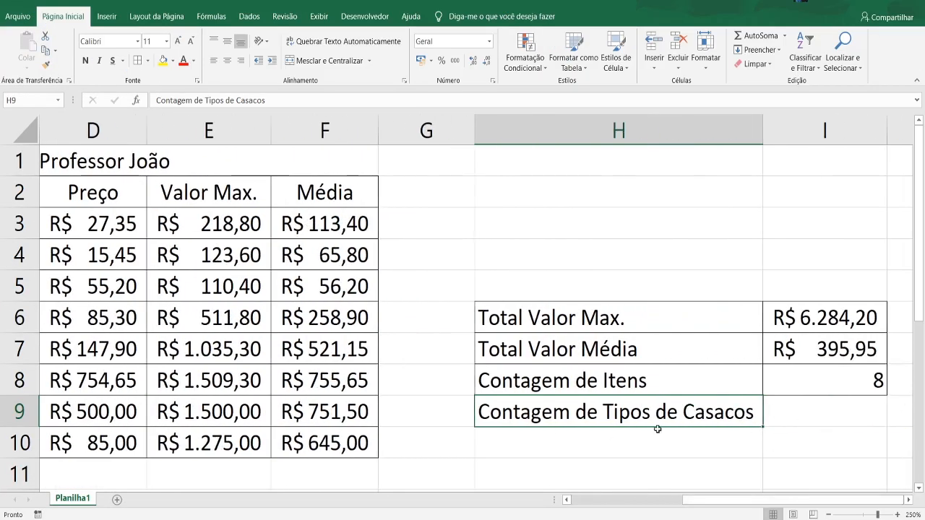
double_click(821, 411)
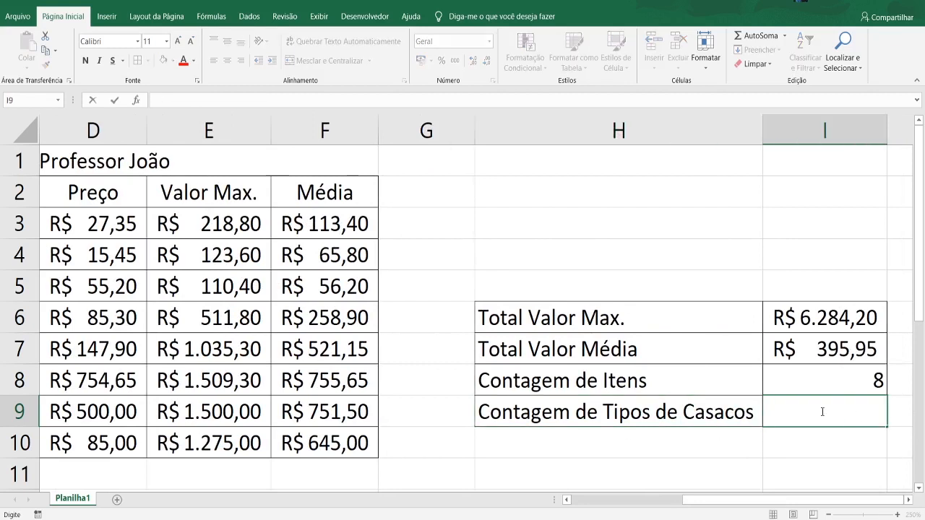
text(=)
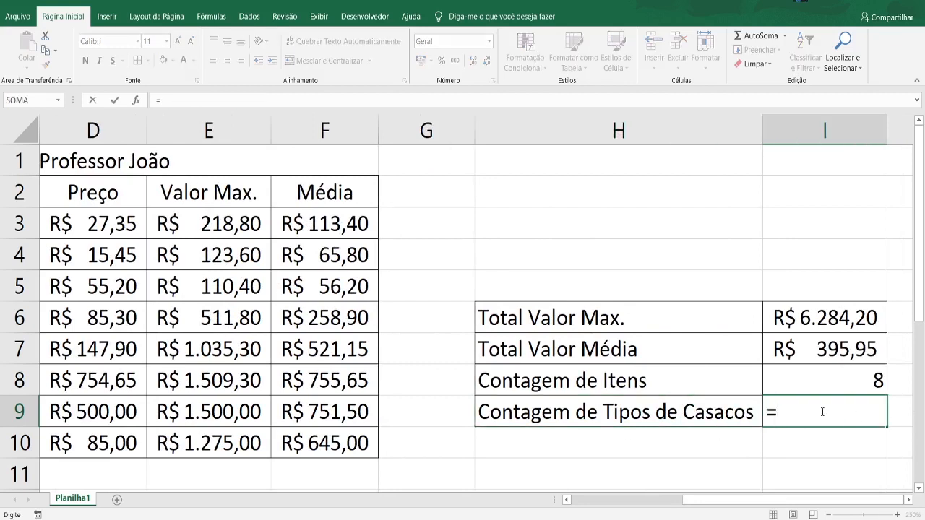
text(c)
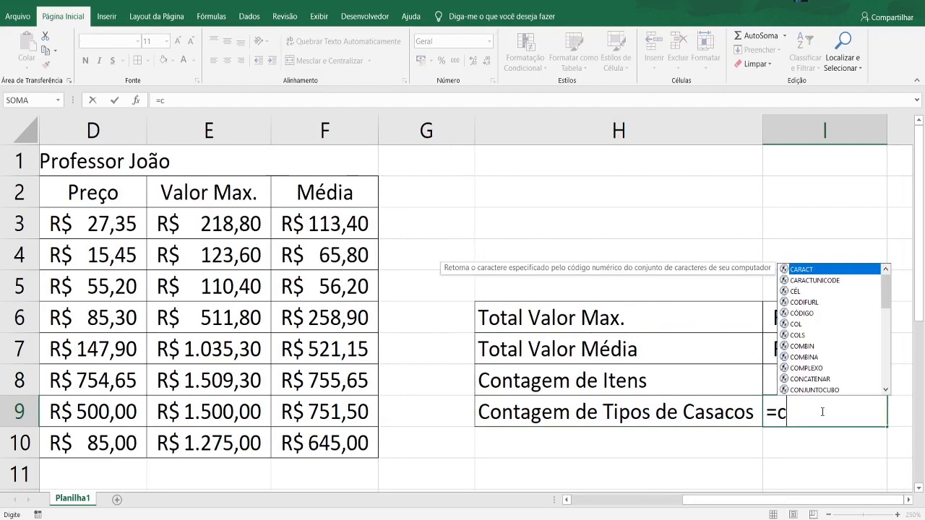
text(ont)
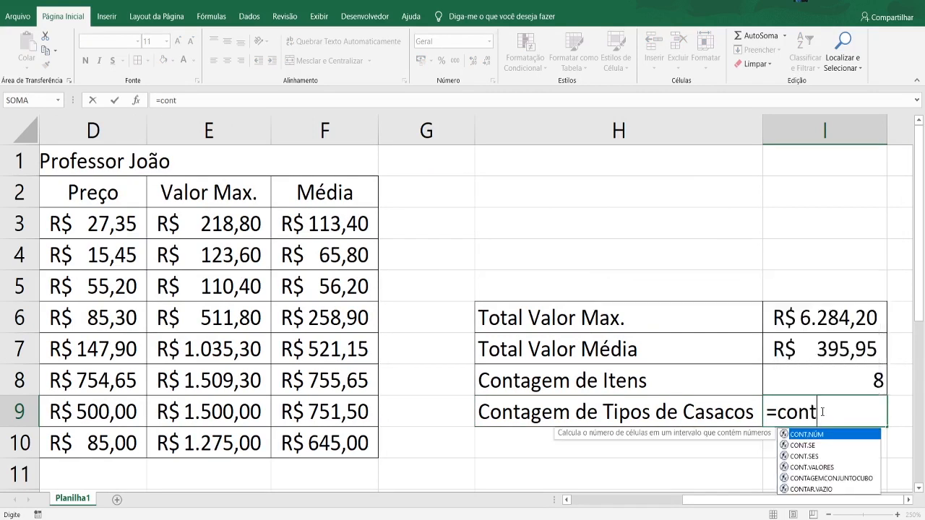
key(Down)
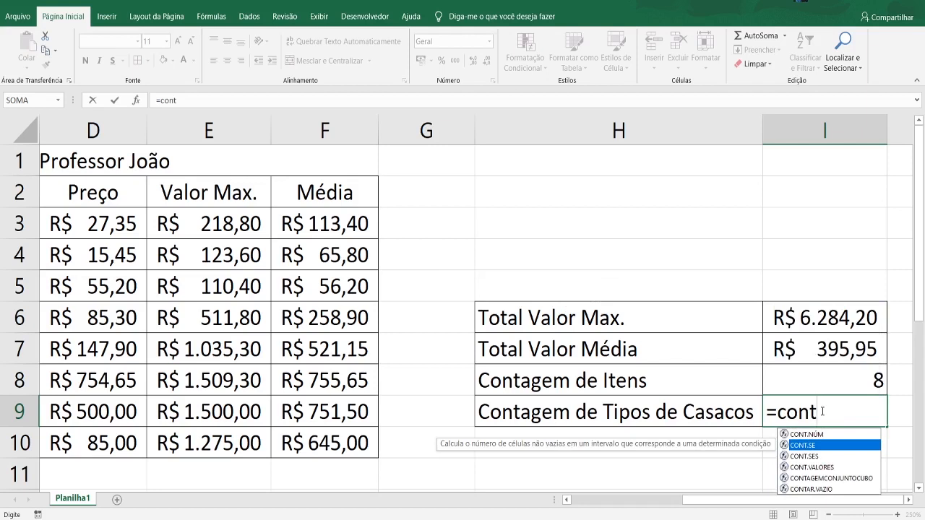
key(Tab)
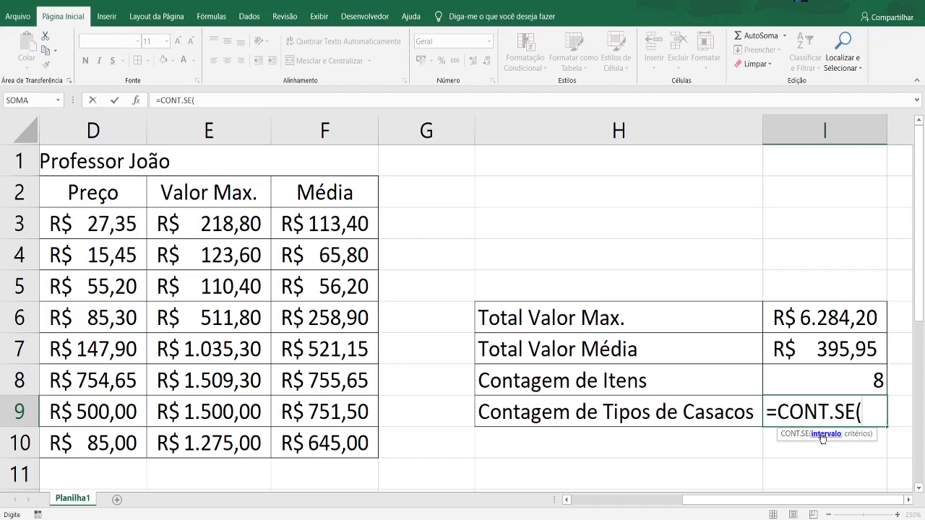
click(795, 501)
drag(796, 504, 684, 502)
drag(171, 225, 176, 426)
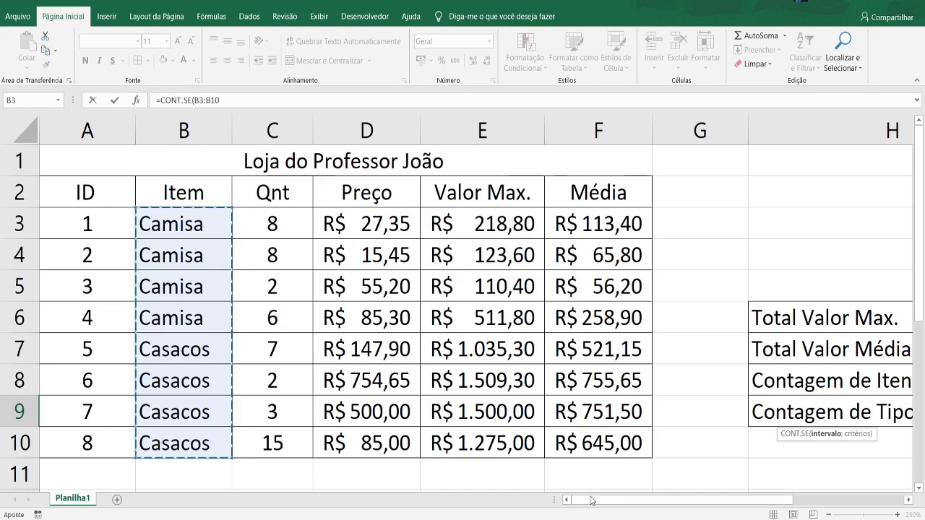
drag(593, 500, 756, 503)
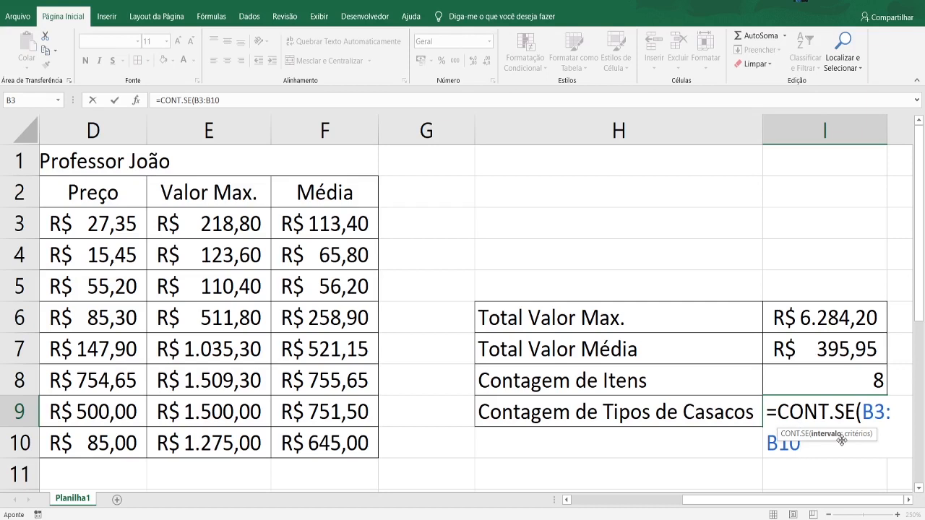
- Add "Casacos" as the criterion so the I9 formula reads =CONT.SE(B3:B10;"Casacos")
text(;)
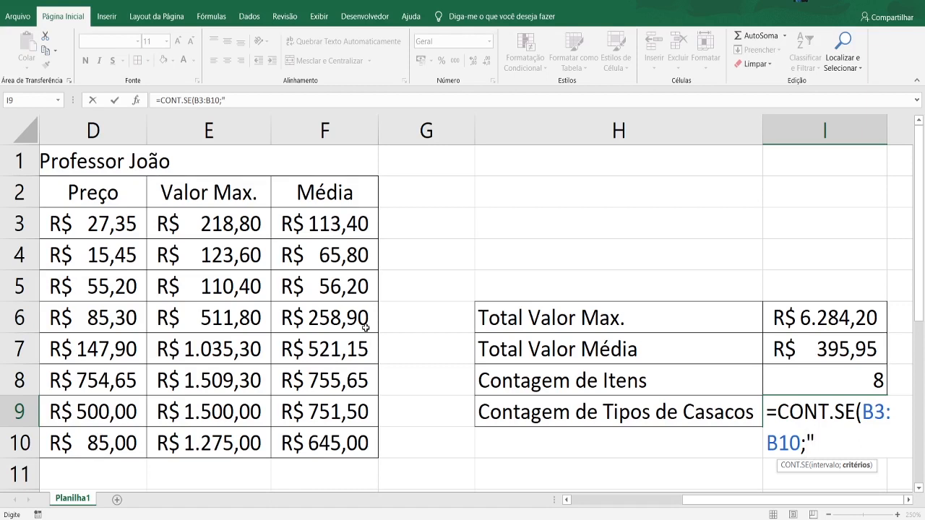
text(CASAC)
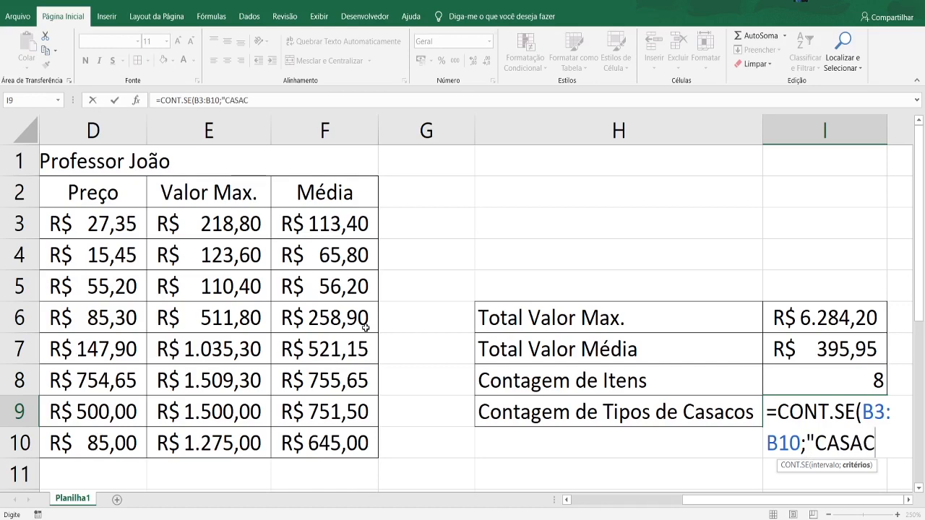
text(O)
text(")
mouse_move(786, 500)
mouse_down()
mouse_move(685, 514)
mouse_move(789, 511)
mouse_up()
click(881, 431)
key(BackSpace)
key(BackSpace)
key(BackSpace)
key(BackSpace)
key(BackSpace)
text(asacos)
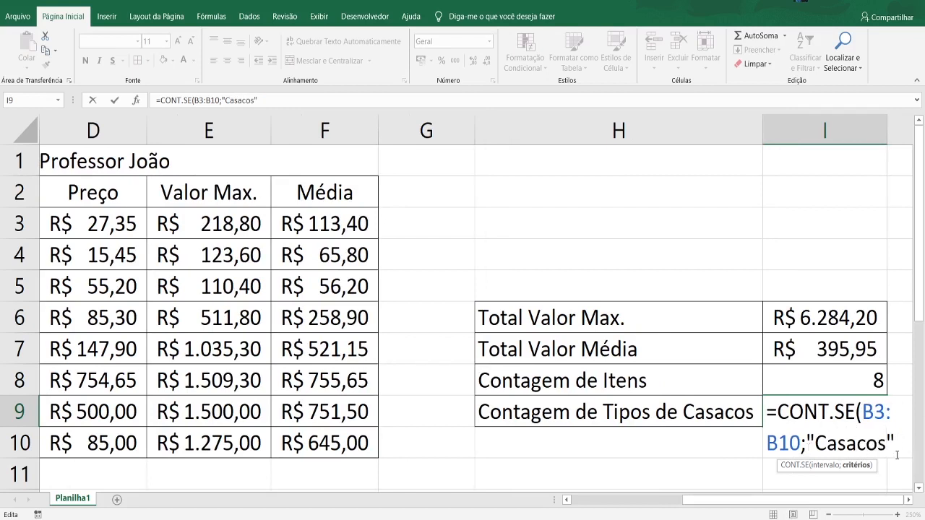
click(904, 452)
text())
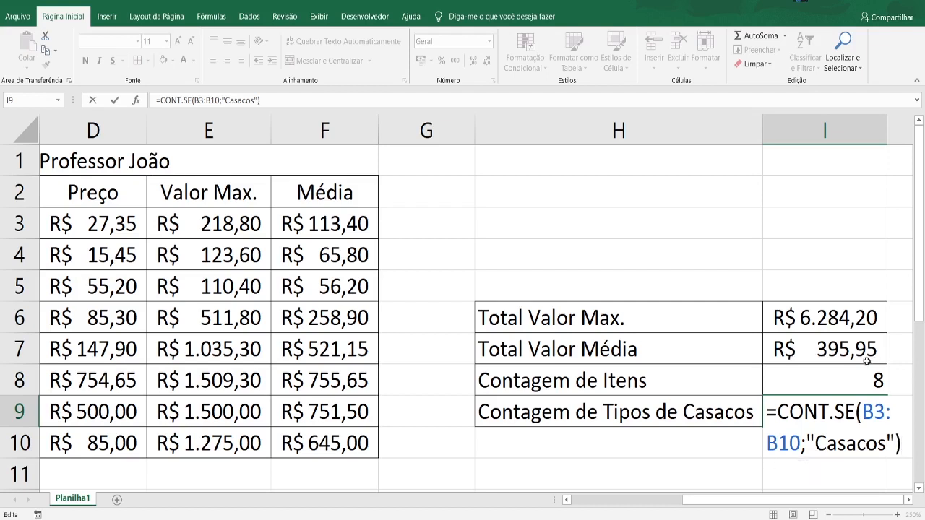
- Check the range and criterion arguments of the CONT.SE formula in I9 and commit it to the cell
click(861, 412)
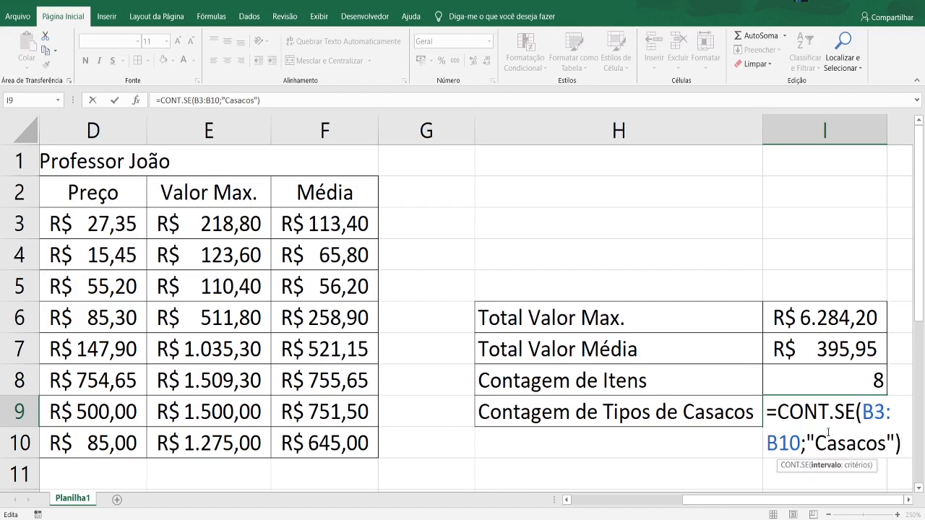
click(875, 412)
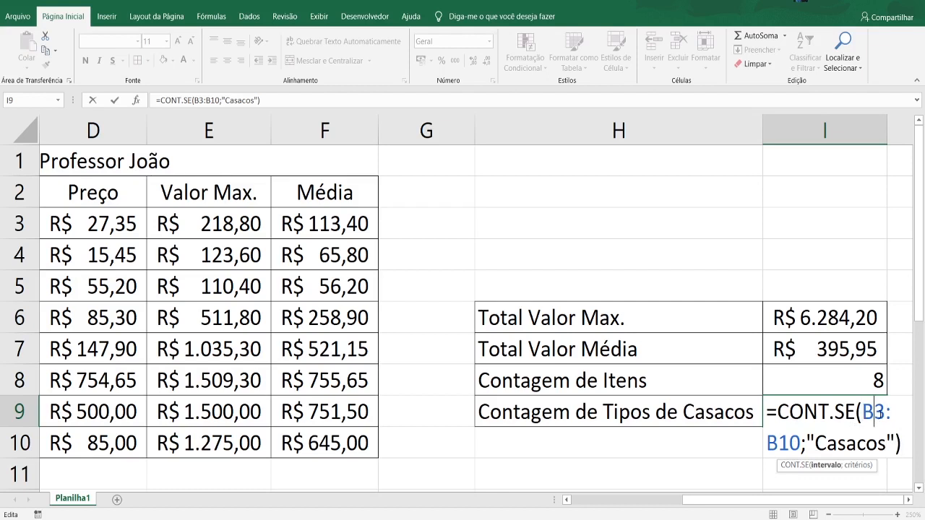
click(888, 412)
click(846, 442)
drag(807, 443, 921, 464)
click(906, 443)
key(Return)
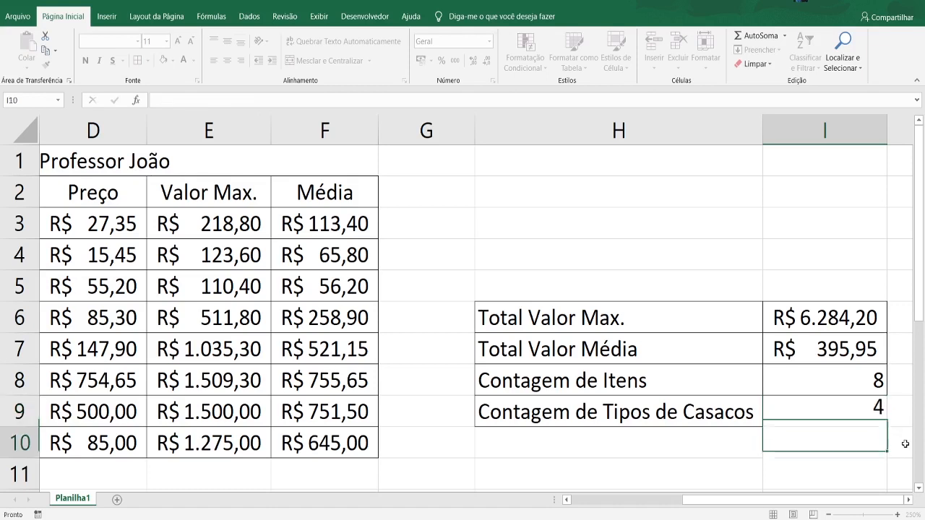
- Check the CONT.SE count in I9 against the Casacos entries in the Item column, B7 to B10
click(865, 413)
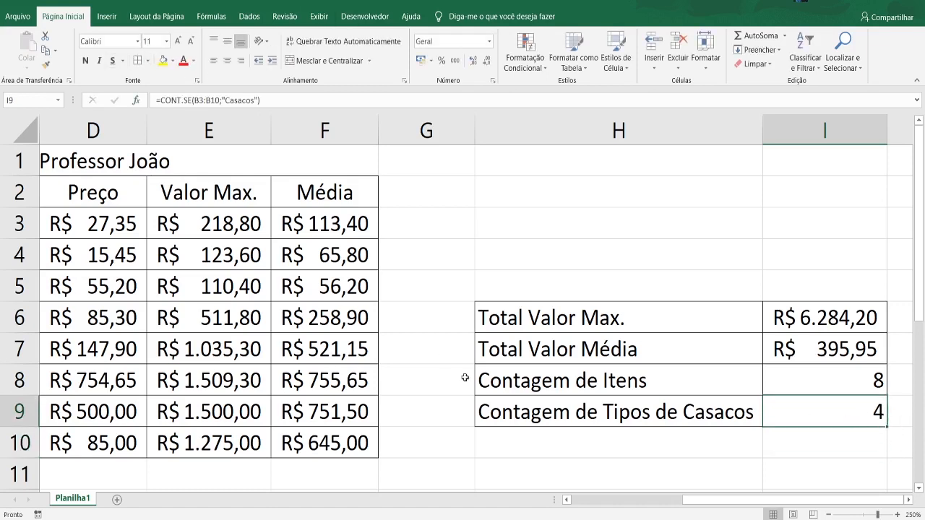
drag(696, 506, 676, 506)
click(168, 354)
click(175, 383)
click(181, 412)
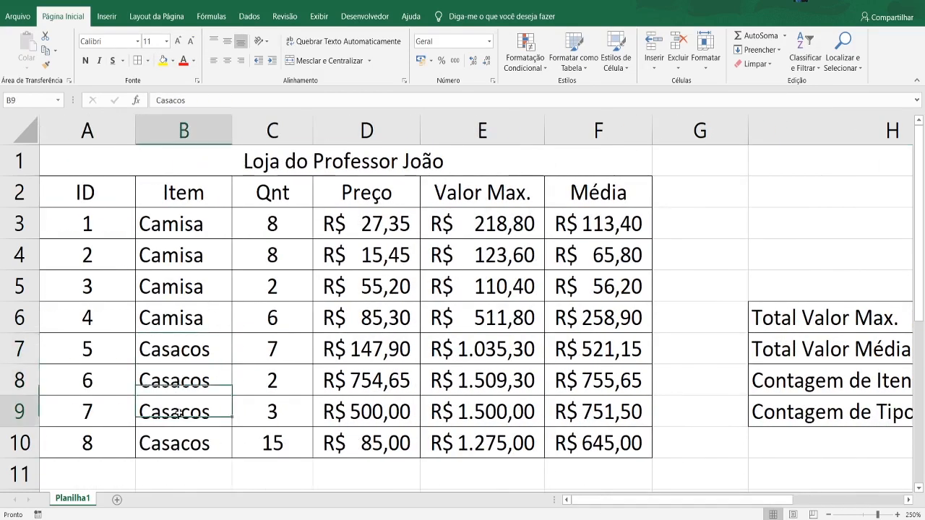
click(187, 446)
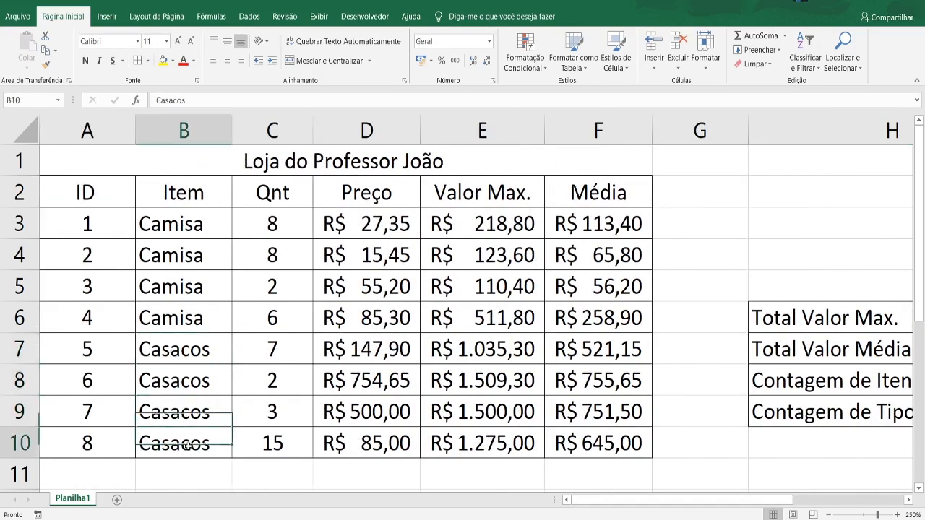
- Change the item in B5 from Camisa to Casacos to test the Casacos count
double_click(199, 286)
double_click(199, 286)
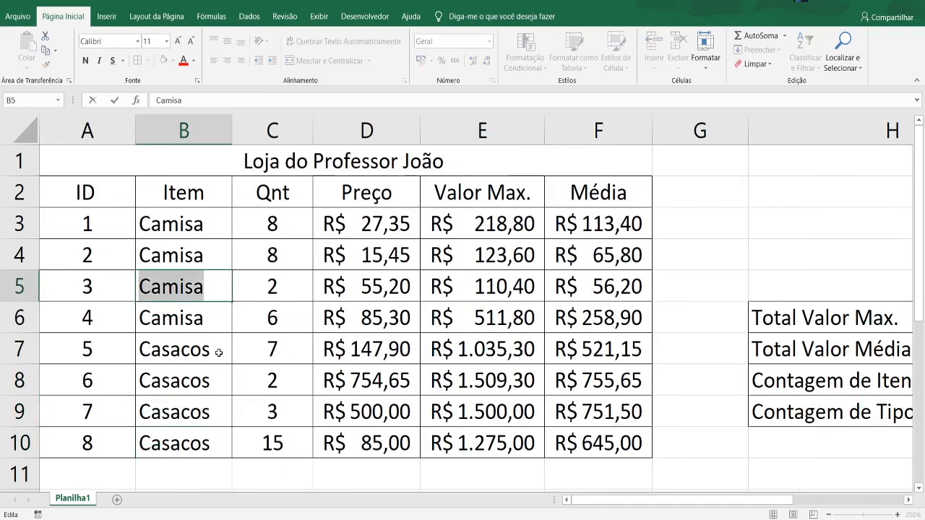
text(Casa)
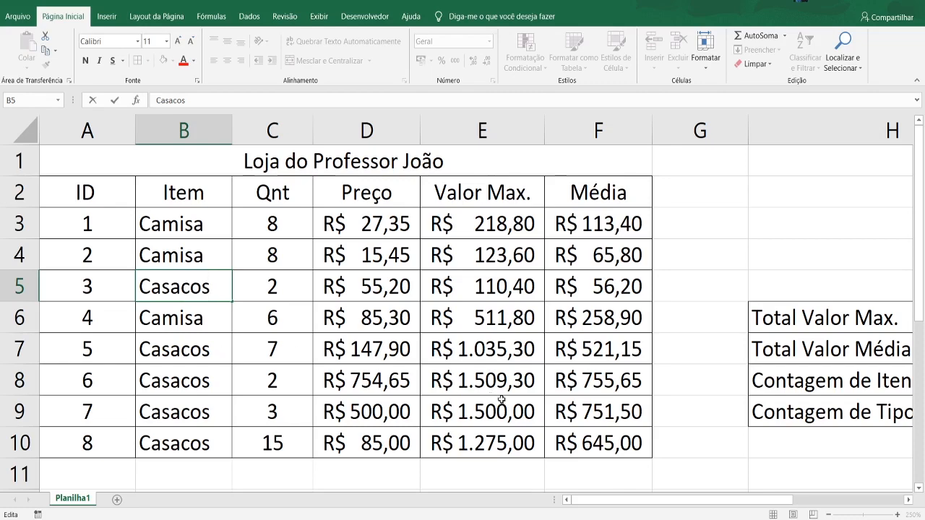
click(705, 445)
drag(686, 500, 196, 322)
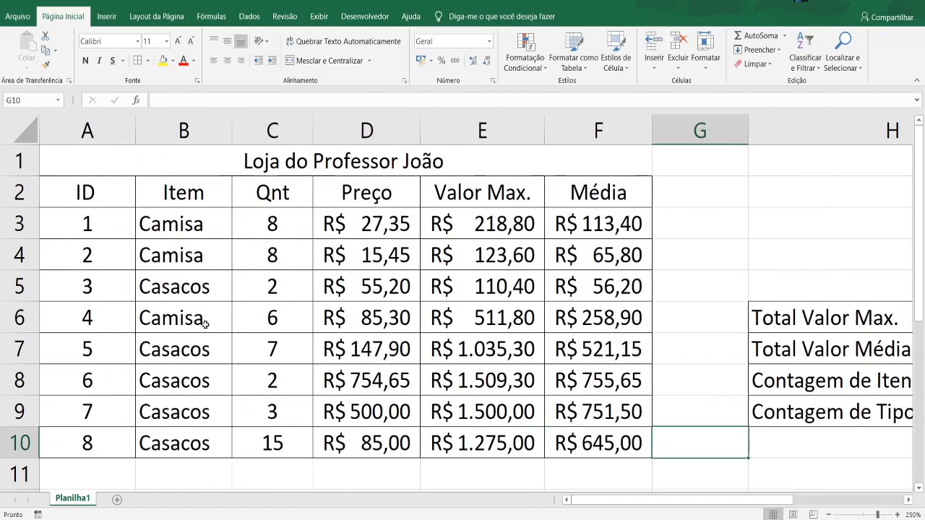
- Restore the item in B5 to Camisa and review the Casacos count in the summary
double_click(200, 292)
drag(206, 290, 155, 291)
text(a)
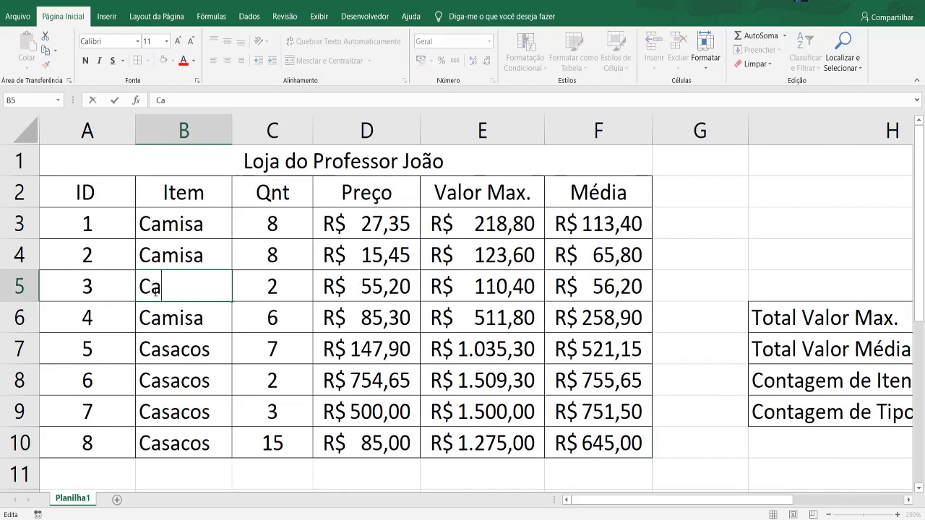
text(misa)
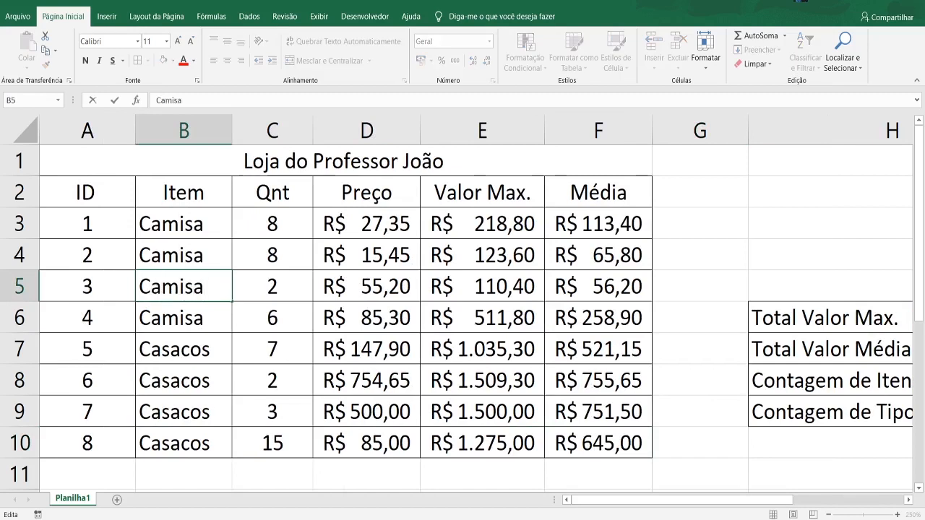
click(727, 477)
drag(704, 499, 833, 506)
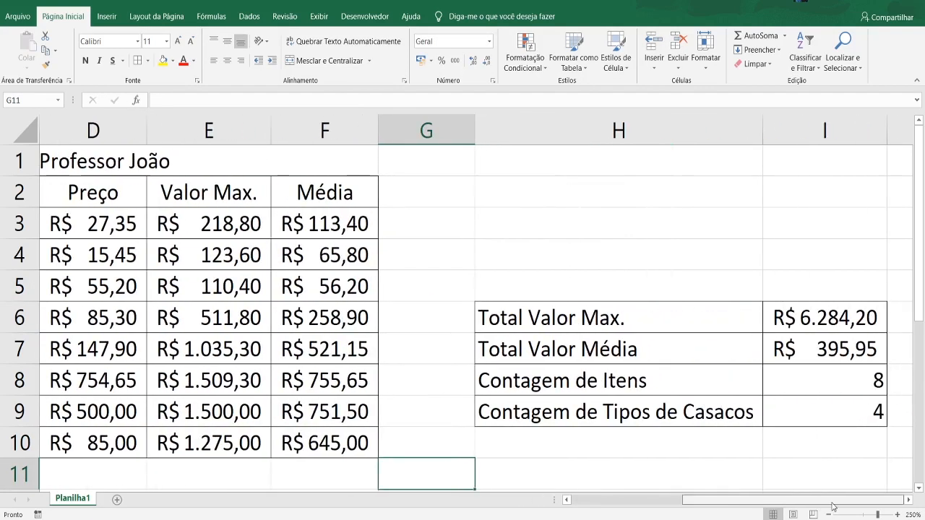
- Copy the H9 label down to H10 and change it to "Contagem de Tipos de Camisas"
click(705, 434)
click(752, 424)
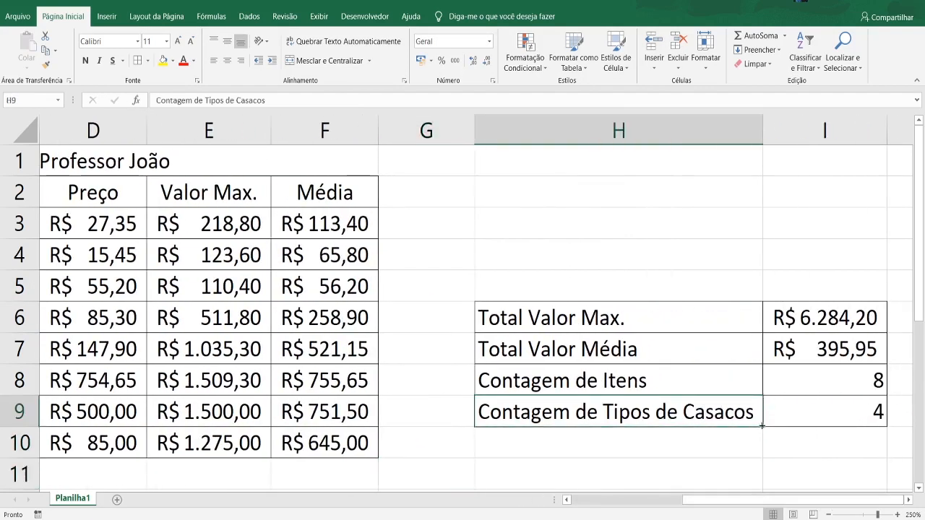
drag(761, 426, 714, 455)
double_click(756, 448)
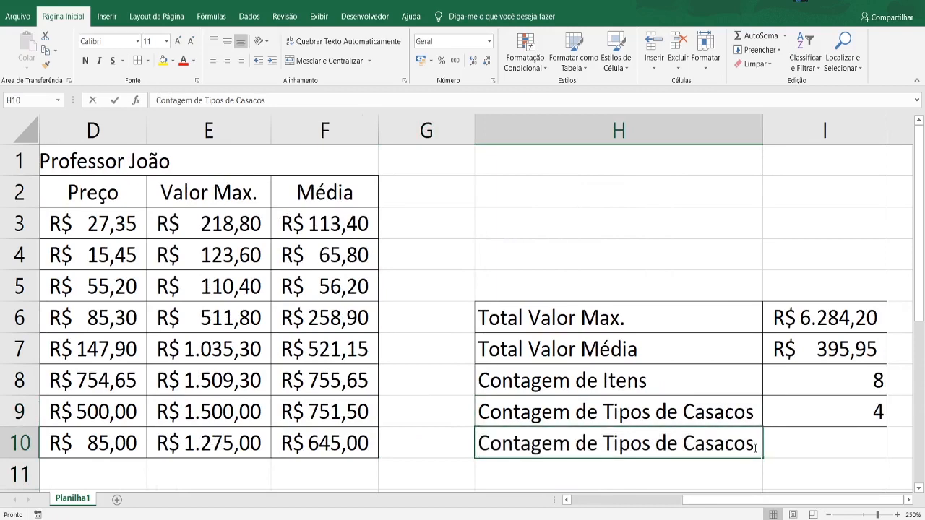
key(BackSpace)
key(BackSpace)
key(BackSpace)
key(BackSpace)
key(BackSpace)
key(BackSpace)
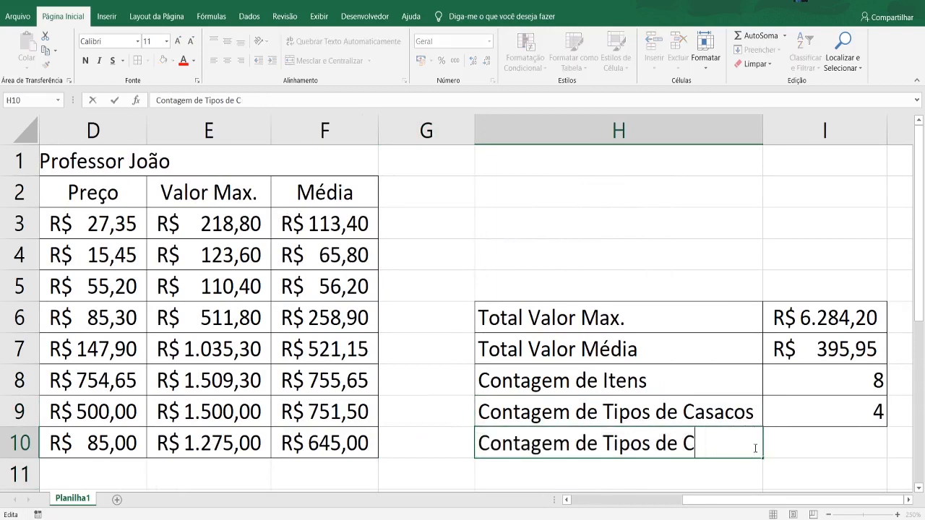
text(amisas)
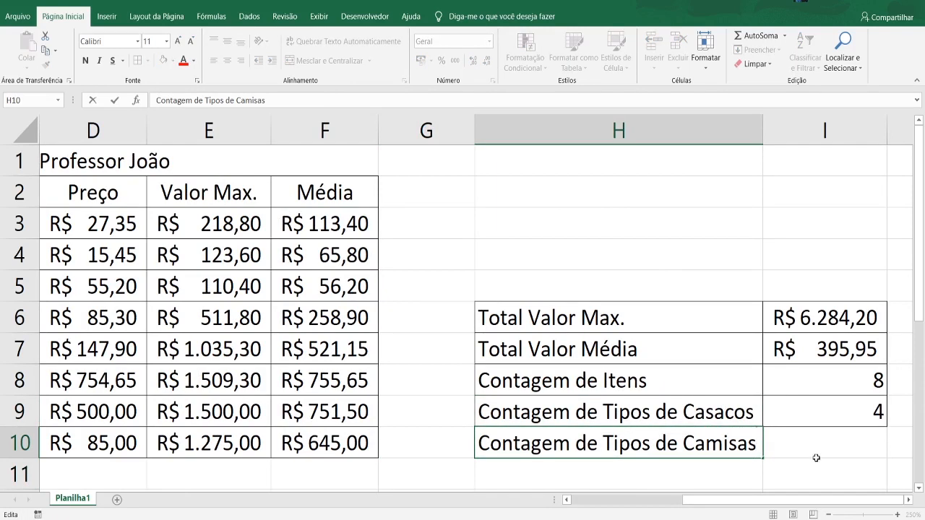
click(816, 461)
- Start a CONT.SE formula in I10 with the Item cells B3:B10 as its range
click(822, 445)
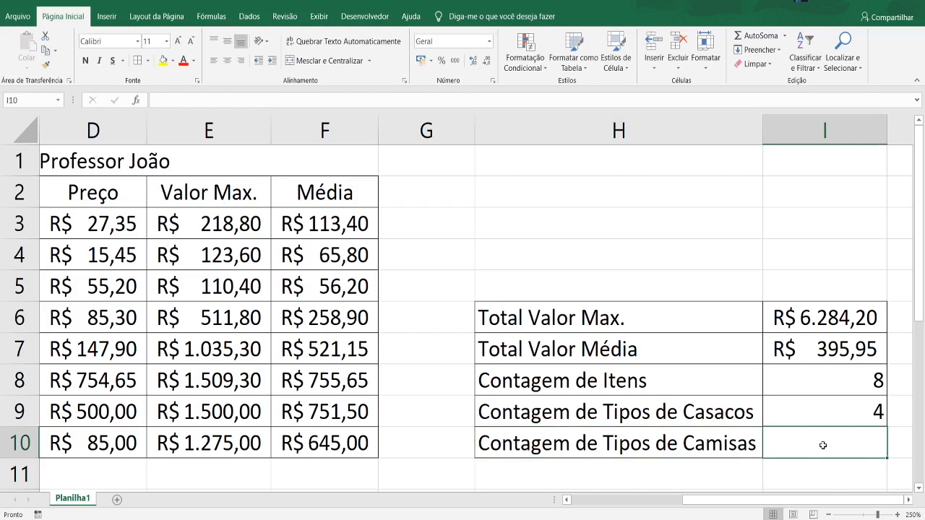
text(=ca)
key(BackSpace)
text(o)
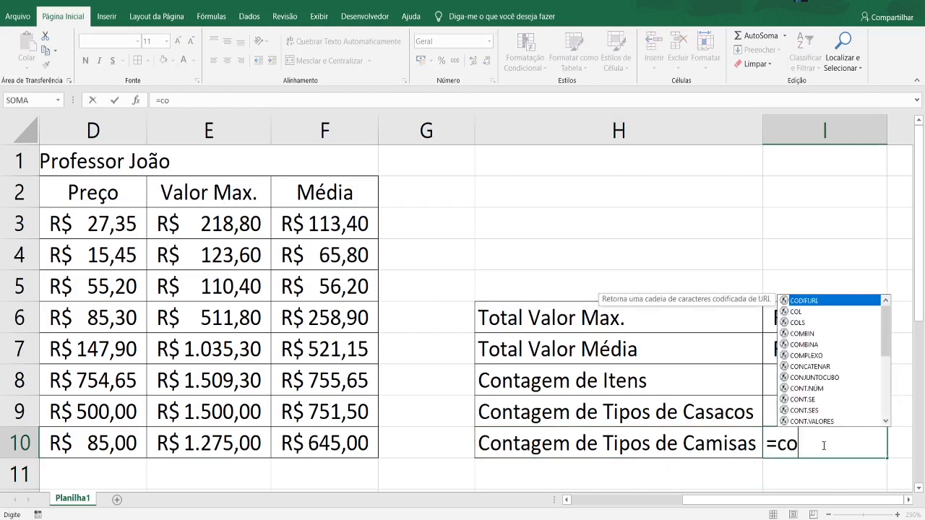
text(nt)
key(Down)
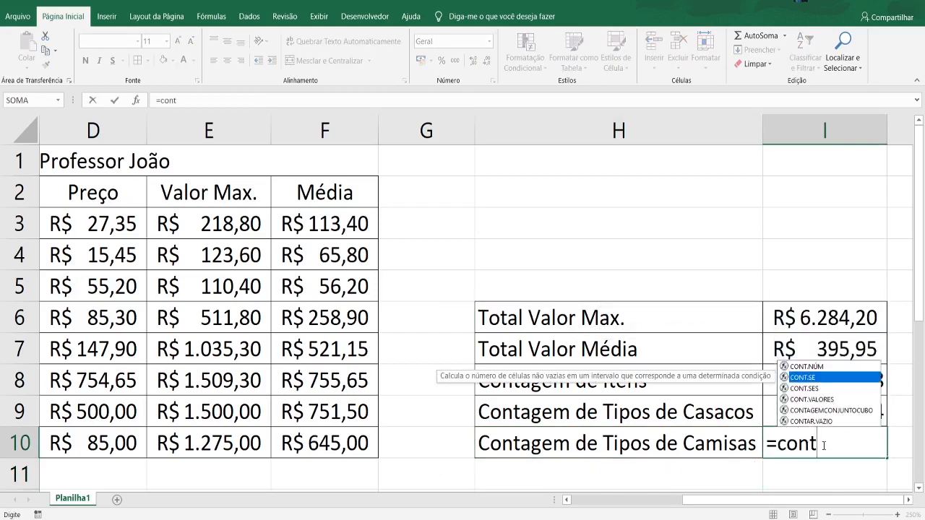
key(Tab)
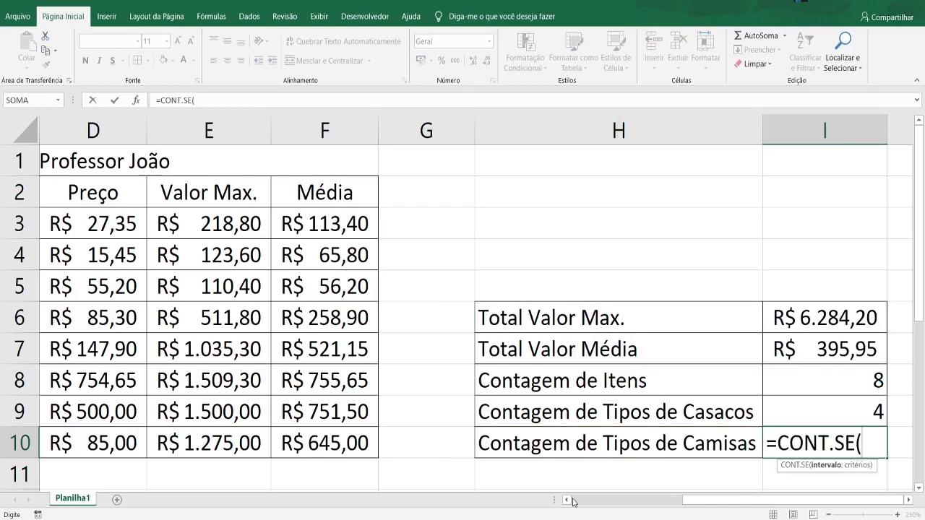
drag(729, 499, 611, 499)
drag(181, 225, 185, 438)
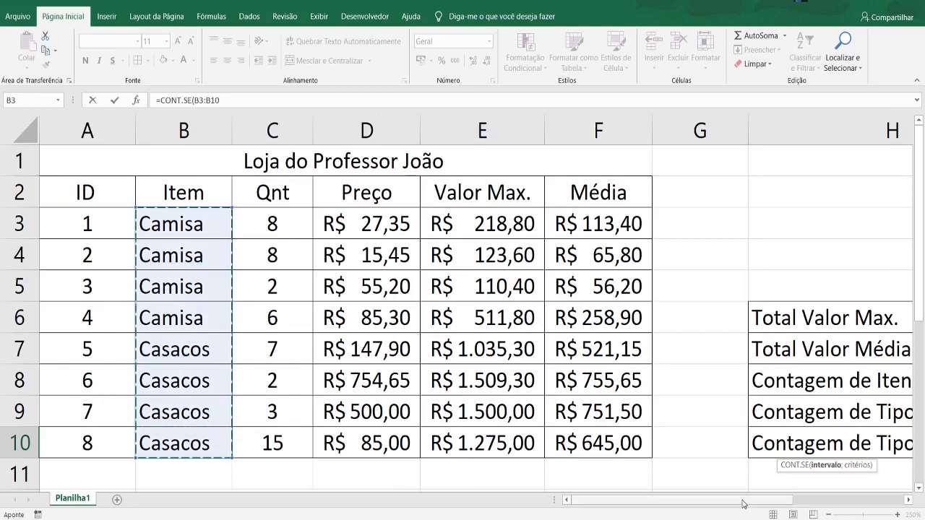
drag(745, 500, 857, 500)
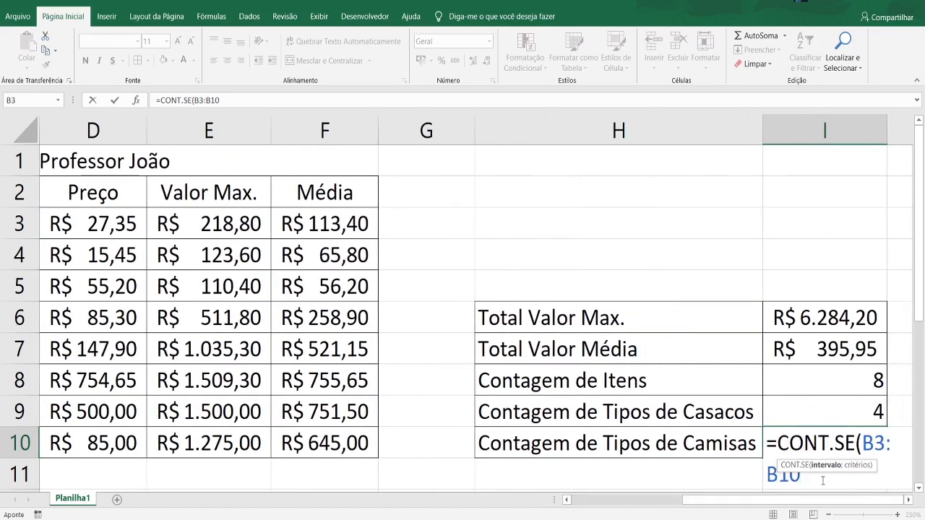
- Add "Camisa" as the criterion and commit the I10 formula as =CONT.SE(B3:B10;"Camisa")
text(;)
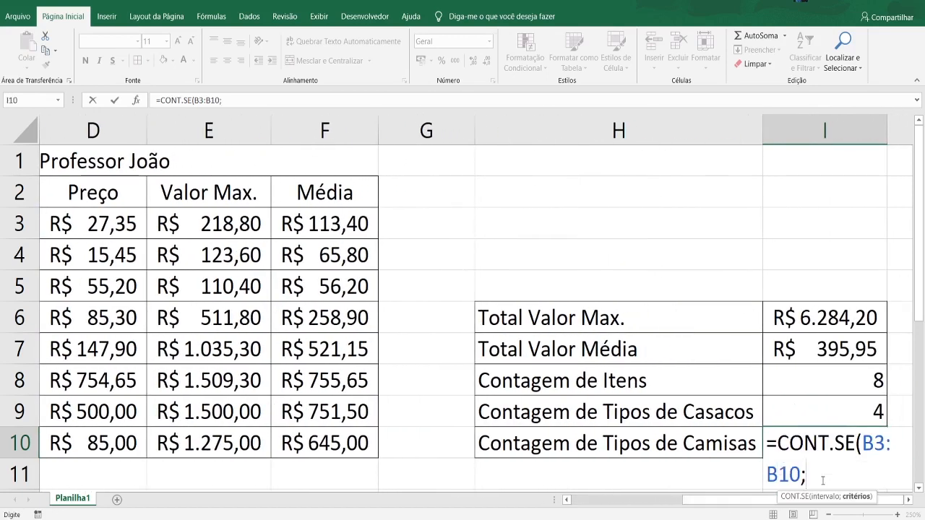
text("Camisa)
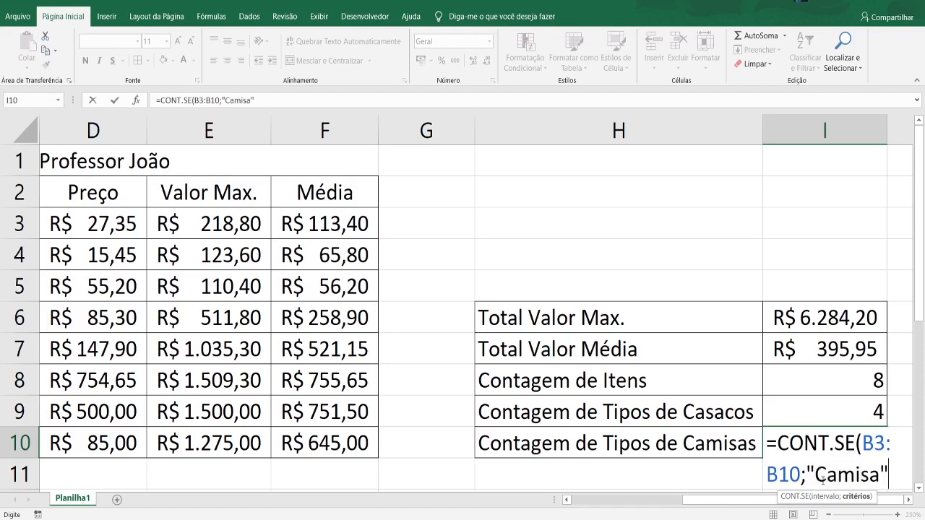
text("))
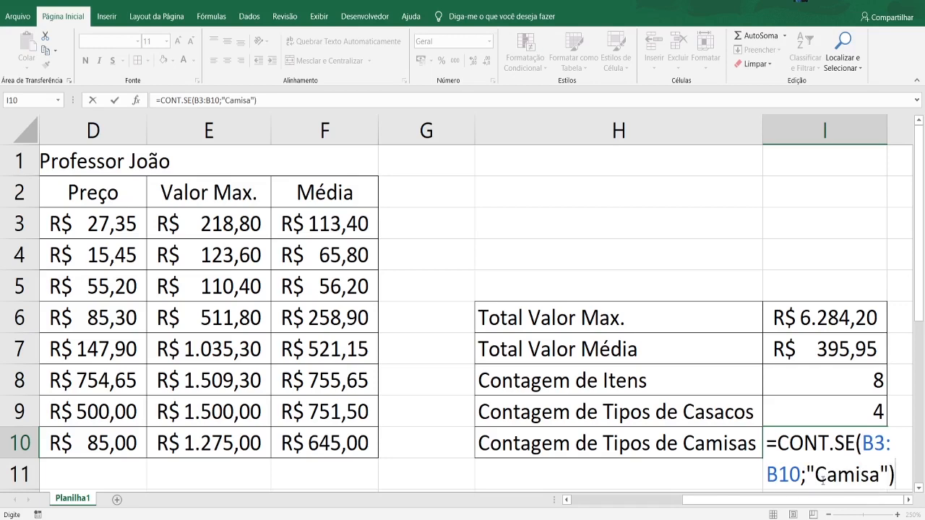
key(Return)
- Change the item in B4 to Casacos and check both type counts in I9 and I10
drag(832, 500, 567, 492)
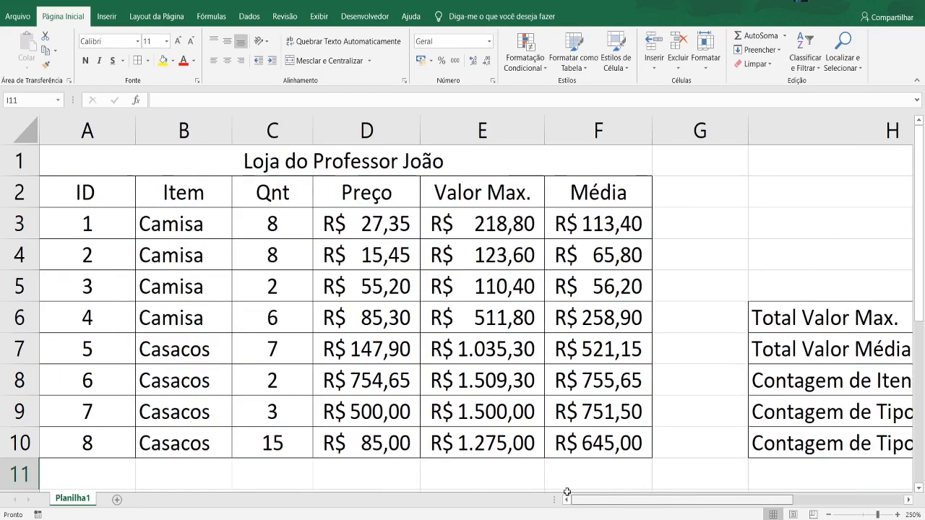
double_click(214, 266)
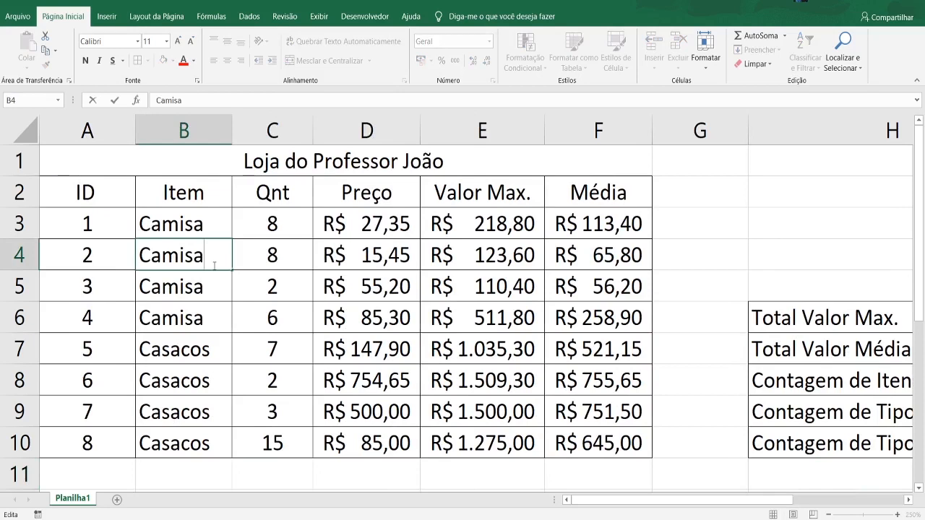
key(BackSpace)
key(BackSpace)
key(BackSpace)
key(BackSpace)
text(sa)
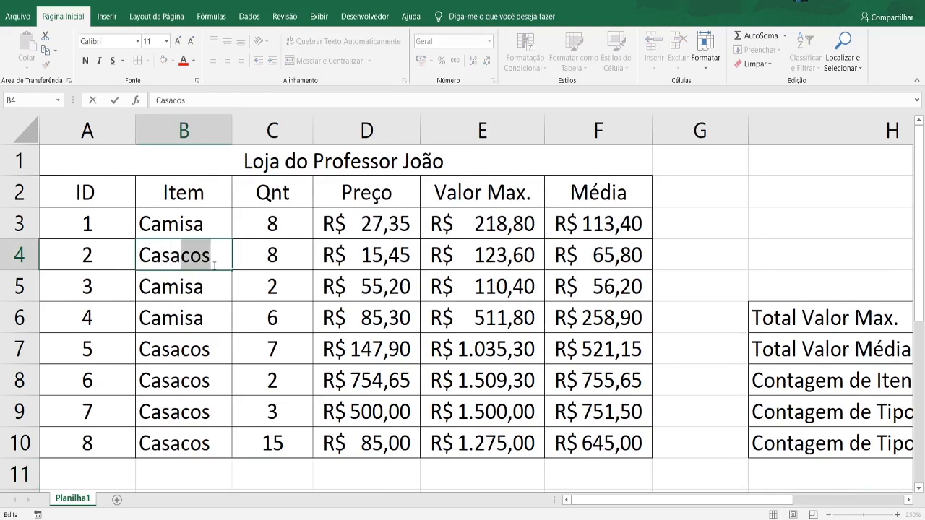
key(Return)
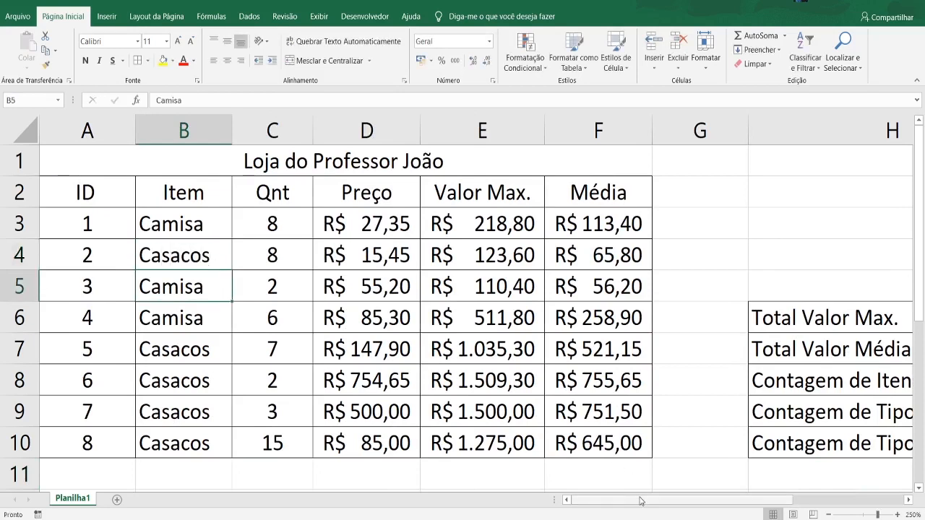
drag(652, 503, 805, 472)
click(858, 434)
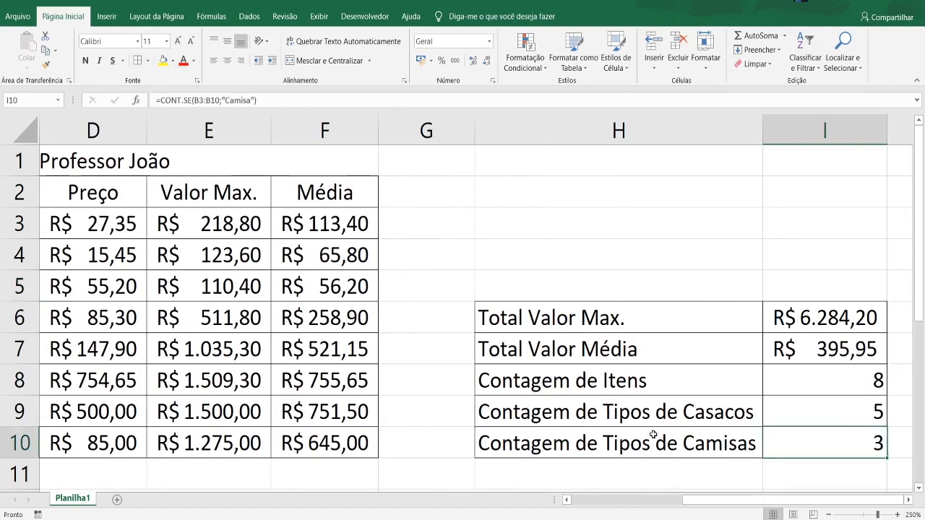
- Enter the label "Soma de Valor Max de Camisas" in H11, below Contagem de Tipos de Camisas
drag(749, 501, 638, 501)
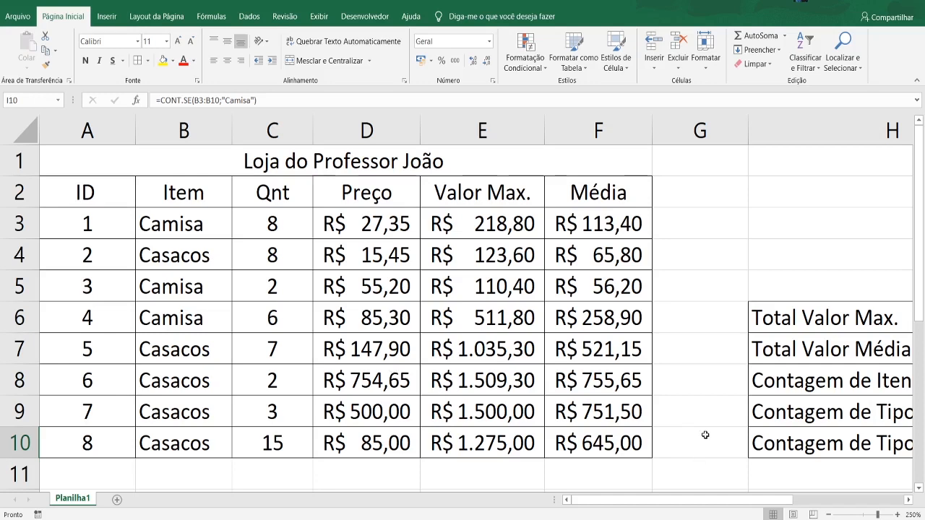
scroll(706, 434, down, 1)
drag(693, 504, 806, 505)
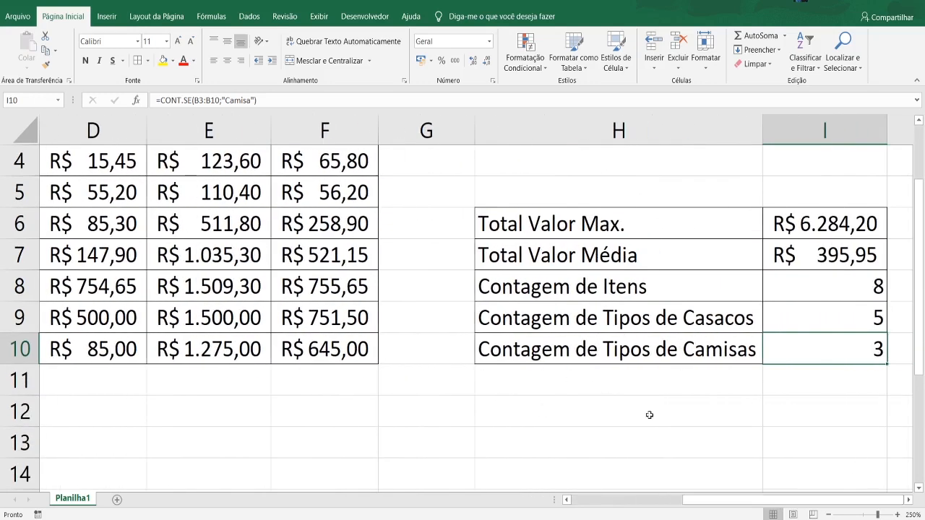
click(543, 378)
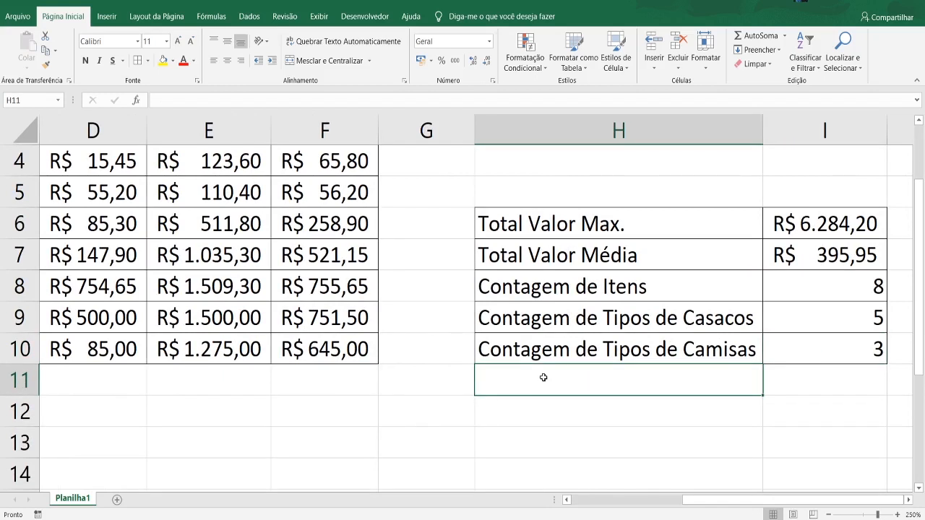
text(Soma )
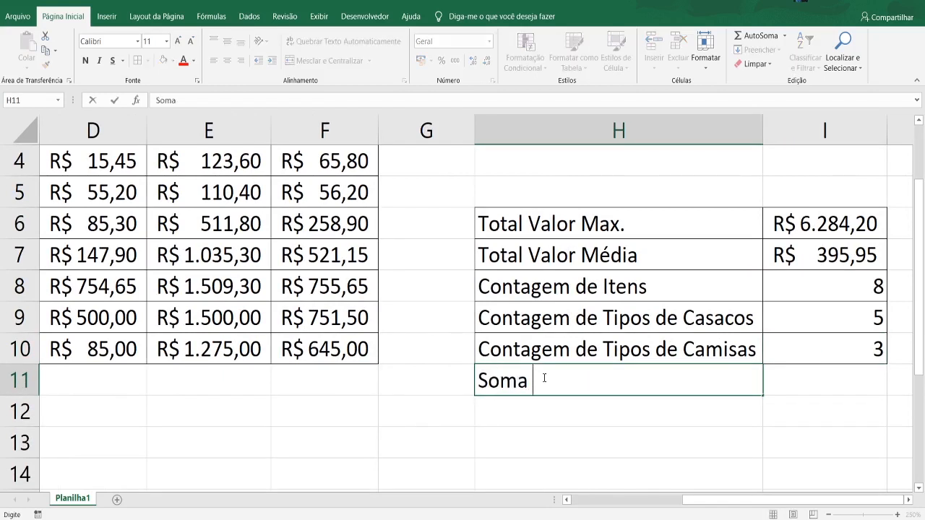
text(de Valor Max )
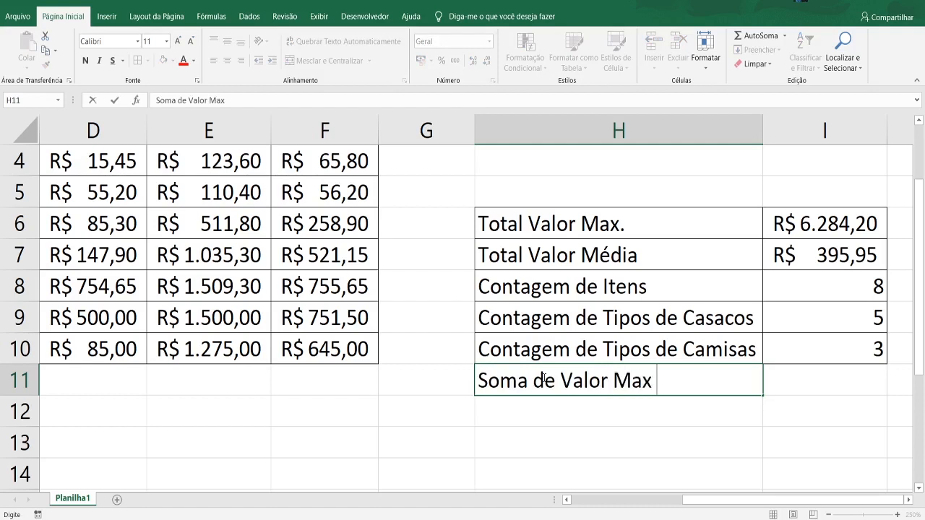
text(de Camisas)
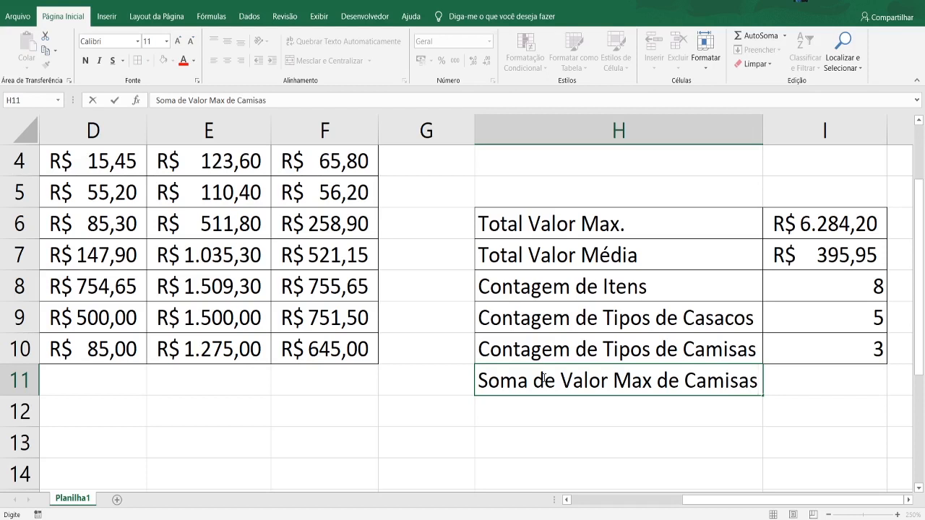
key(Return)
- Change the label in H11 to "Soma de Valor Max de Casacos"
click(832, 370)
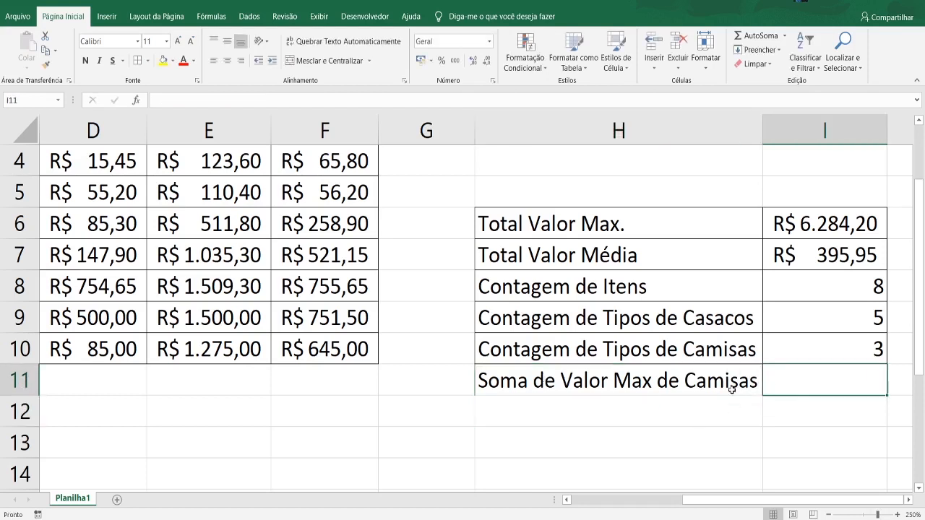
double_click(725, 380)
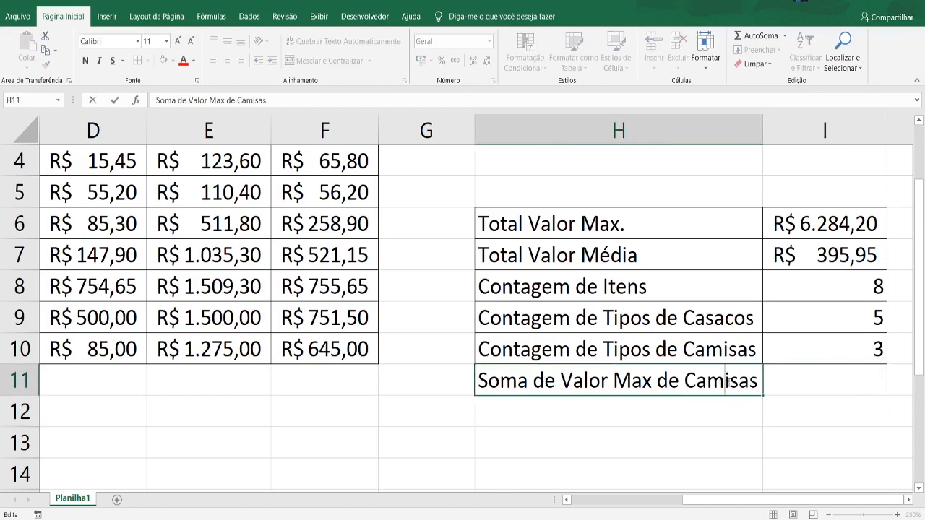
text(0)
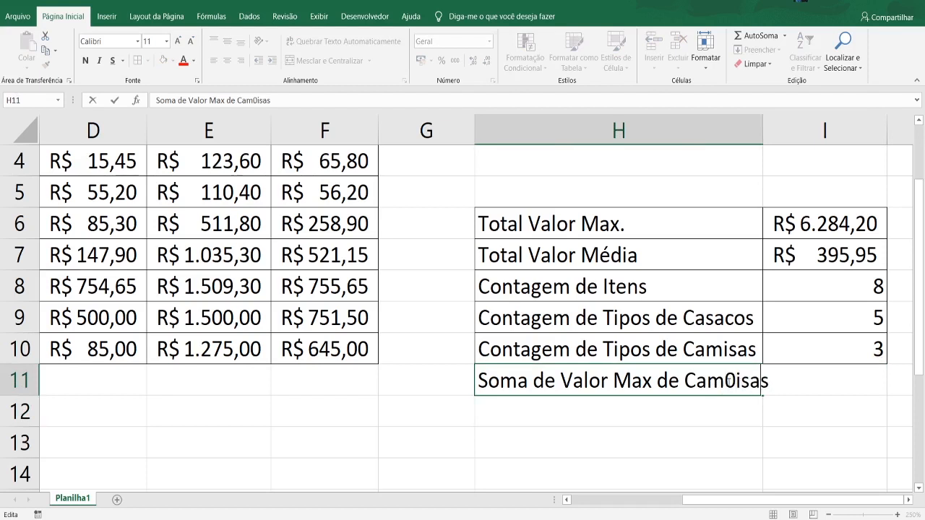
key(Delete)
key(Delete)
key(Delete)
key(Delete)
key(BackSpace)
key(BackSpace)
text(sas)
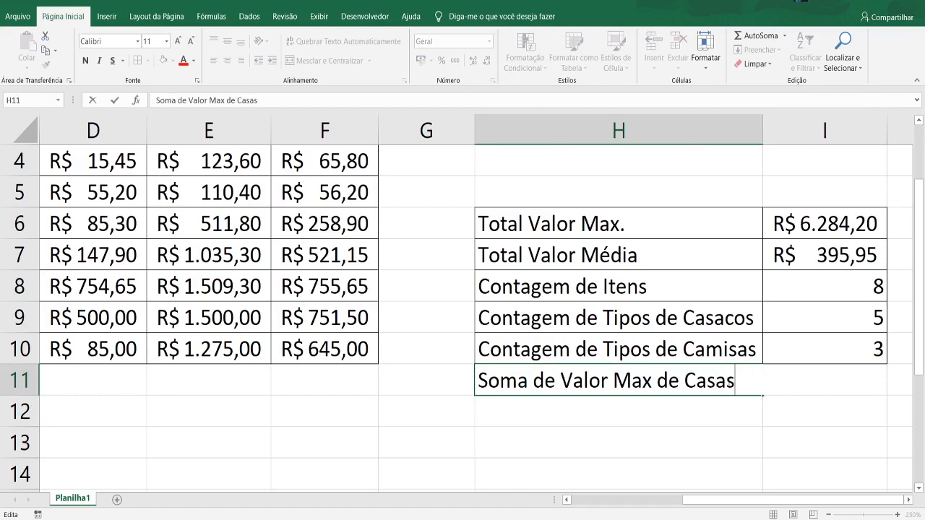
key(BackSpace)
text(c)
key(BackSpace)
text(cos)
click(827, 426)
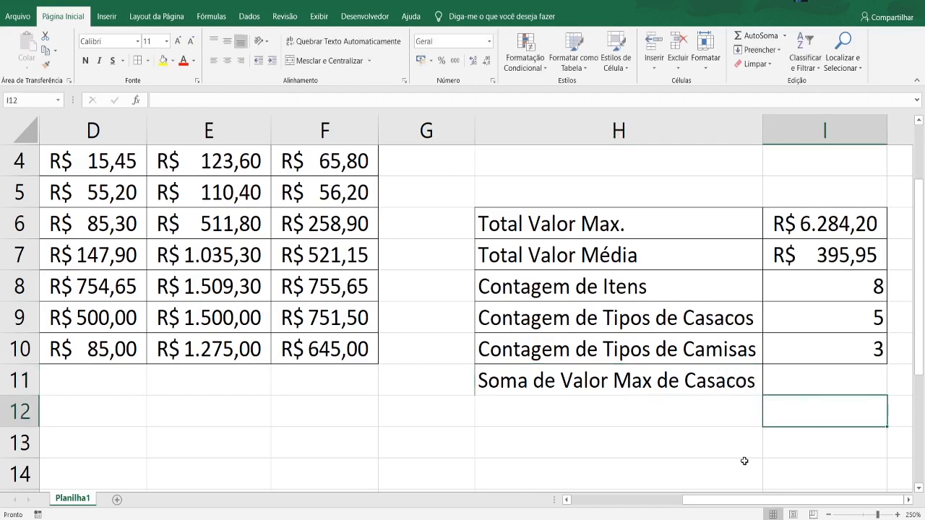
- Add borders to cells H11 and I11 to match the summary rows above
drag(679, 387, 800, 387)
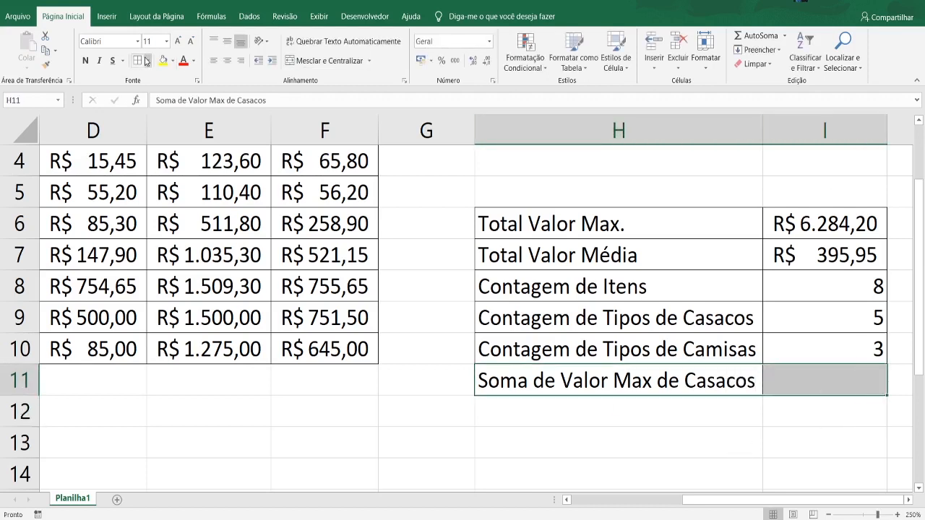
key(Right)
click(830, 429)
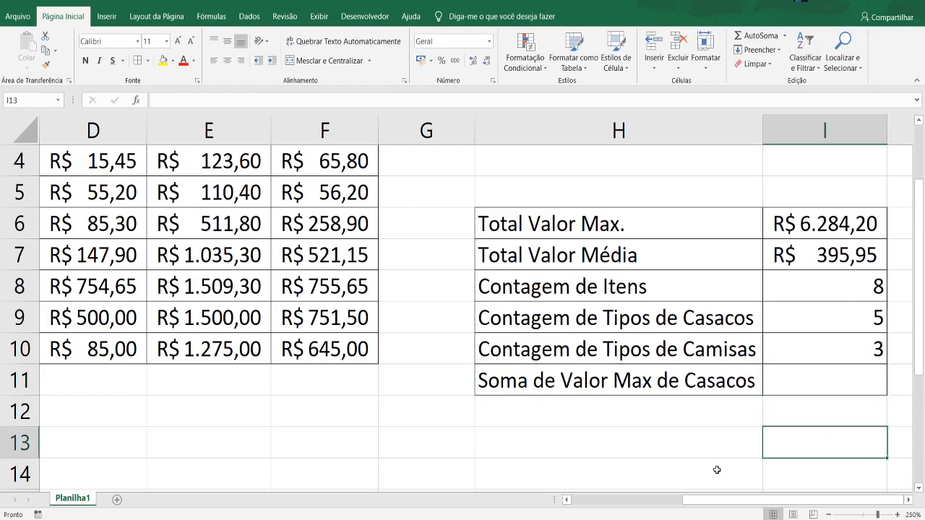
- Start a SOMASE formula in I11, beside the Soma de Valor Max de Casacos label
scroll(714, 470, left, 3)
scroll(423, 289, up, 1)
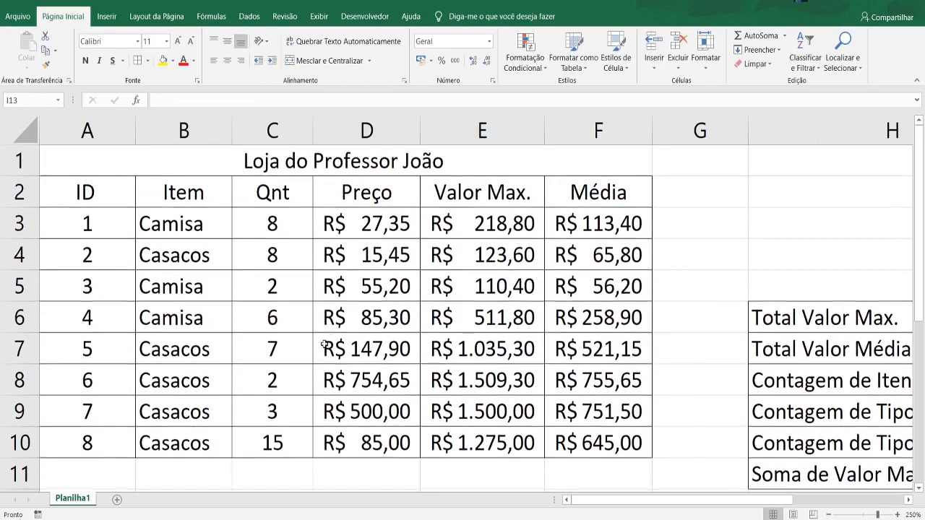
scroll(433, 303, down, 3)
scroll(442, 322, up, 3)
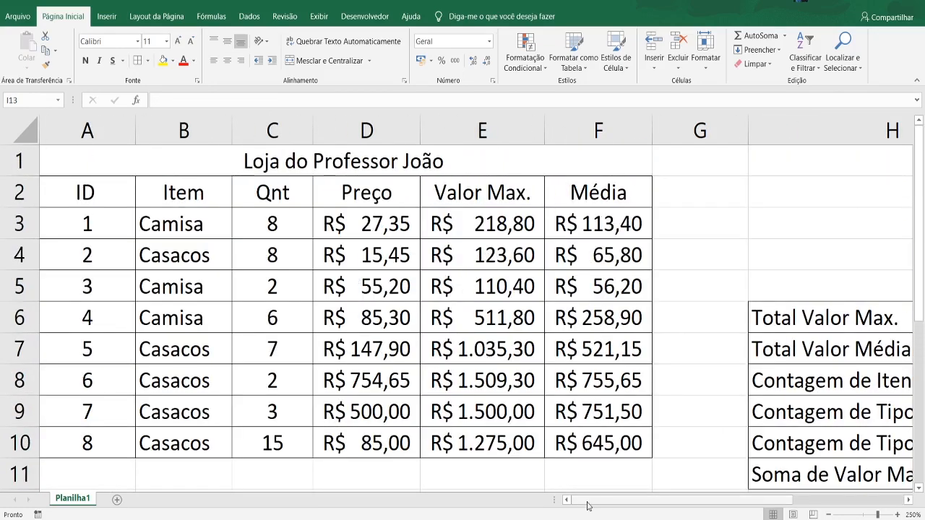
drag(588, 502, 732, 497)
scroll(787, 412, down, 1)
click(833, 382)
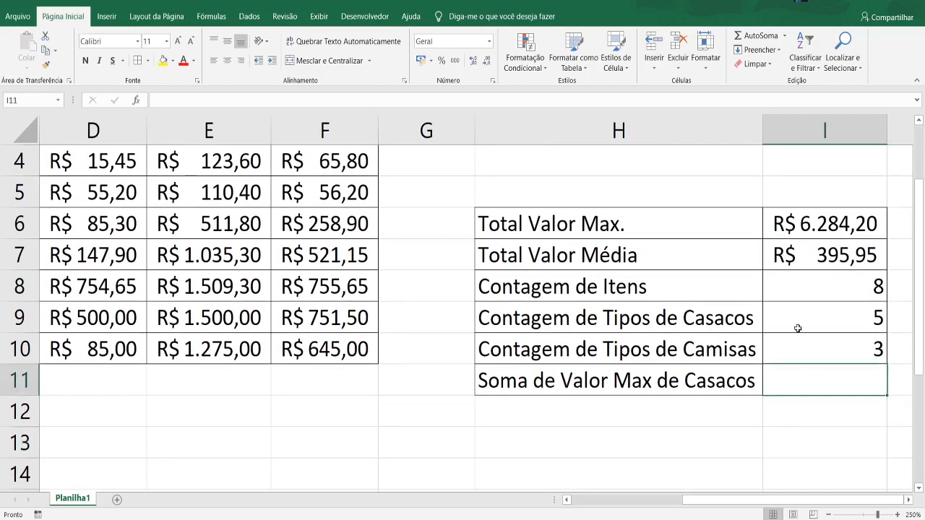
double_click(794, 387)
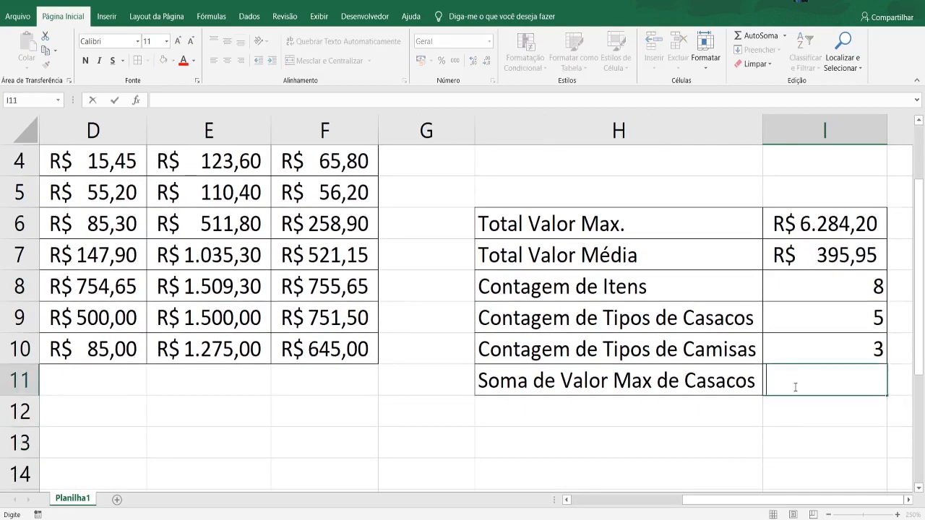
text(=soma)
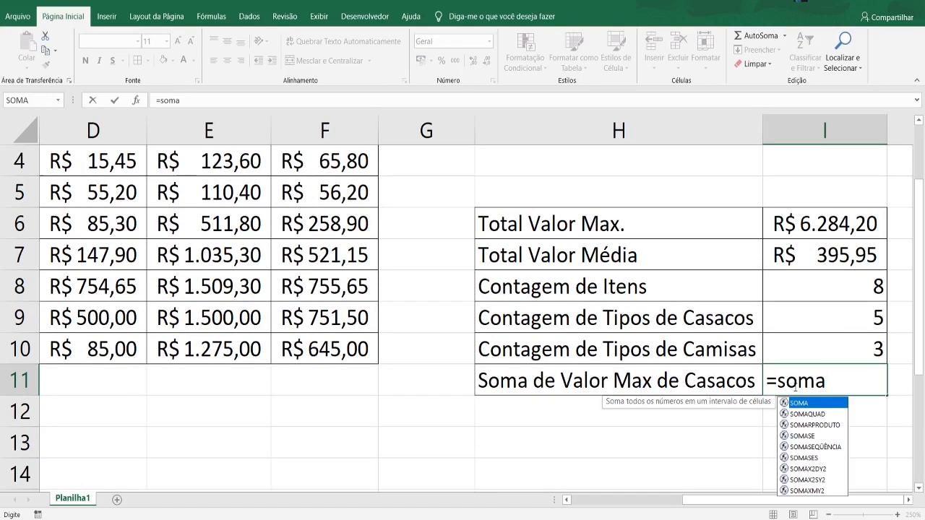
key(Down)
key(Down)
key(Down)
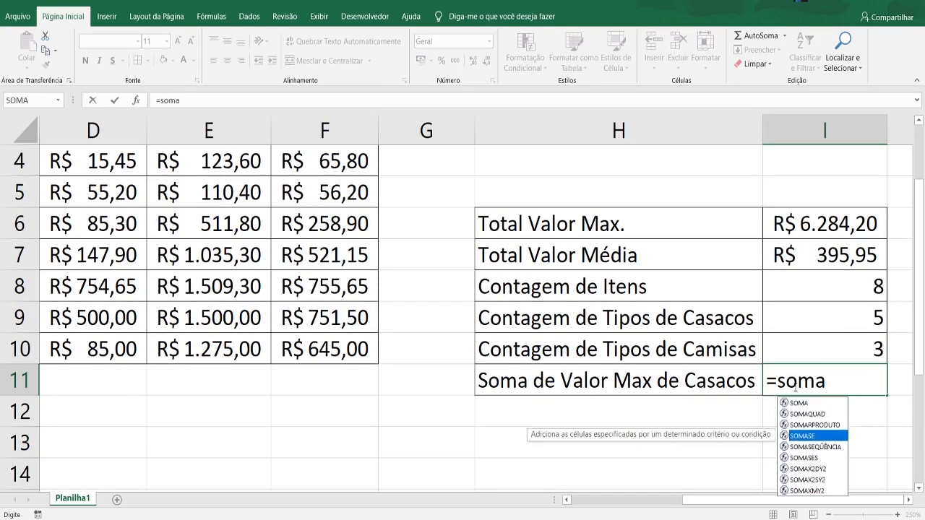
key(Tab)
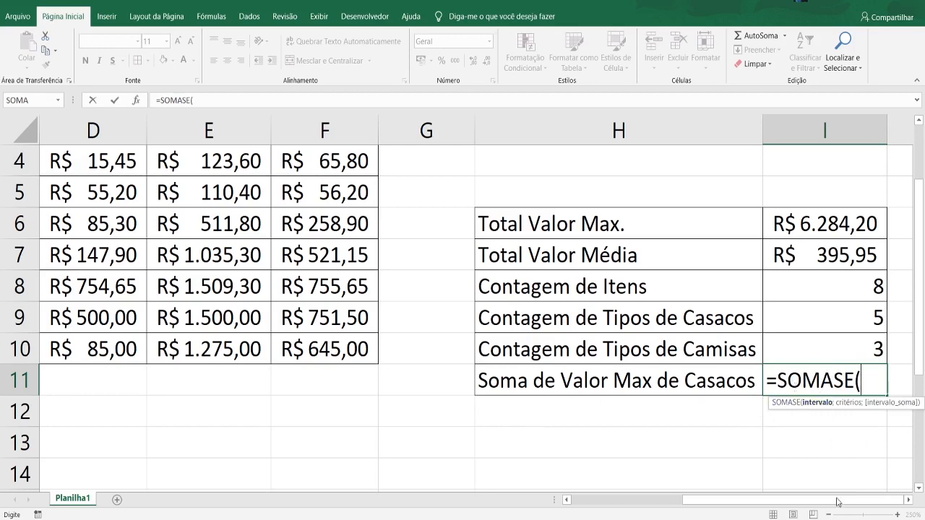
drag(837, 502, 726, 501)
scroll(501, 359, up, 1)
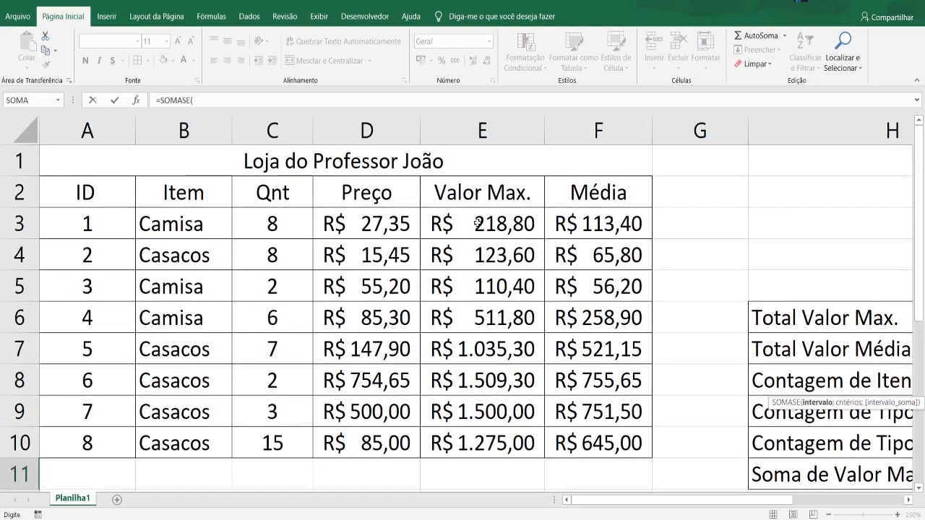
drag(477, 223, 490, 447)
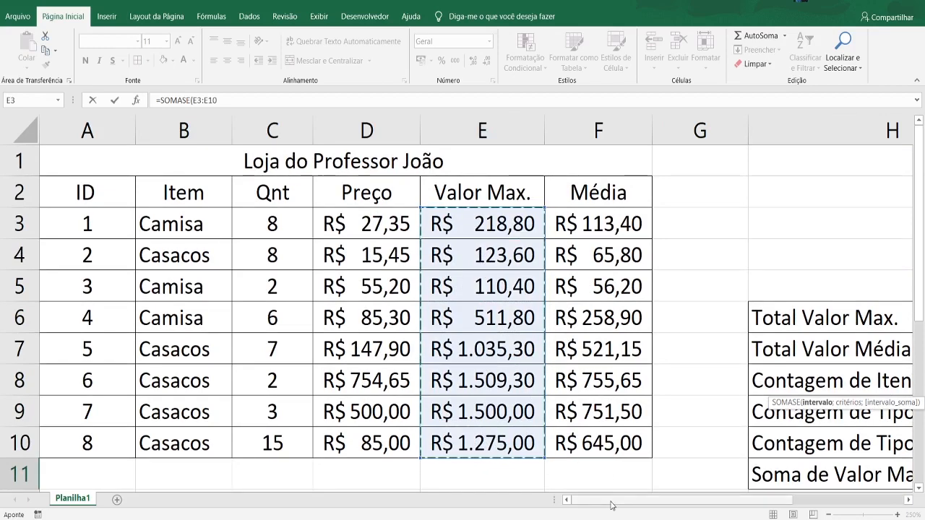
drag(615, 499, 695, 504)
scroll(813, 440, down, 4)
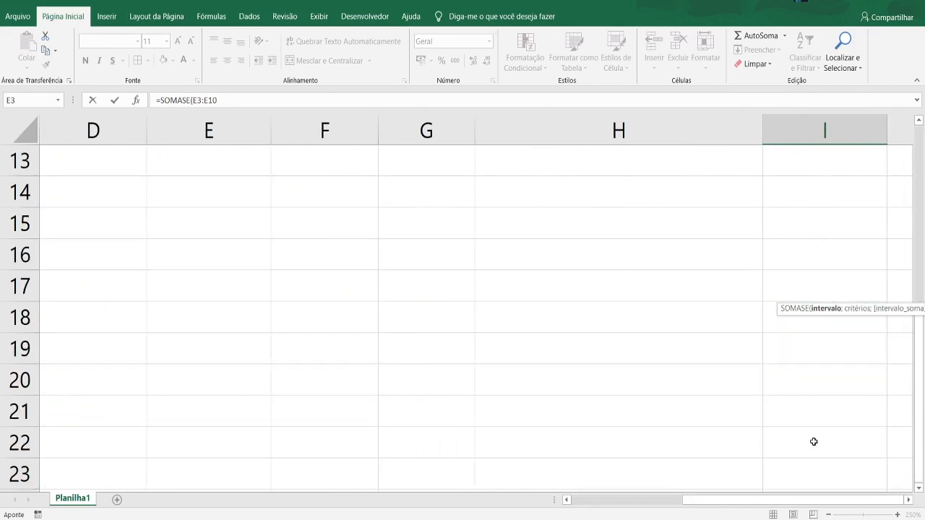
scroll(814, 441, up, 3)
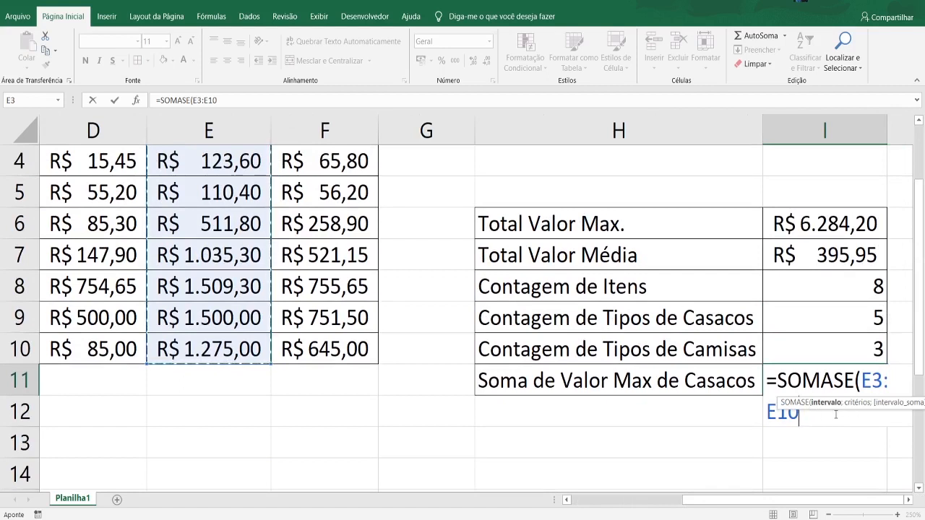
text(;)
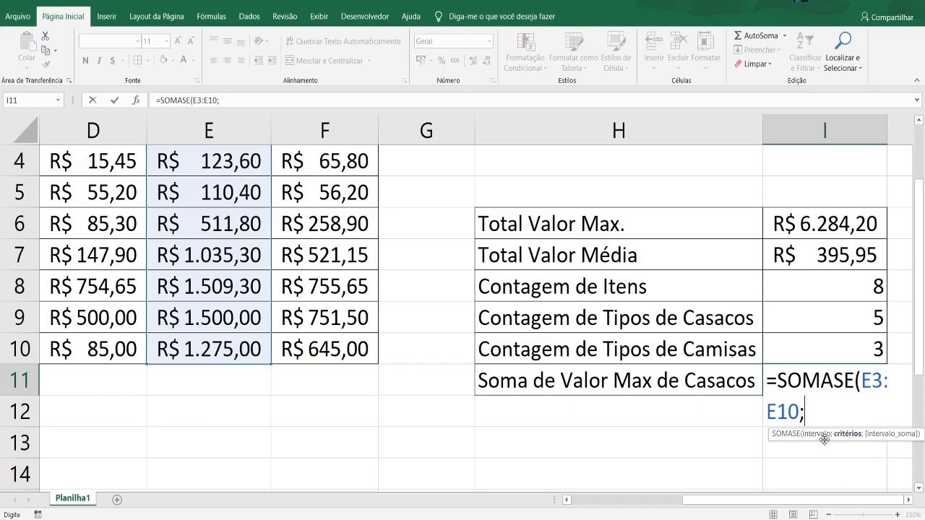
click(826, 436)
key(shift+Left)
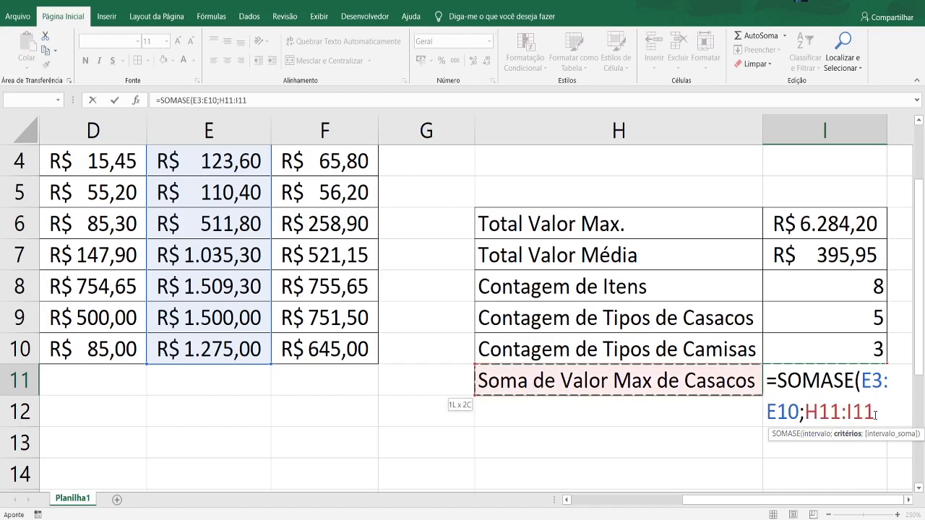
drag(875, 411, 863, 386)
key(BackSpace)
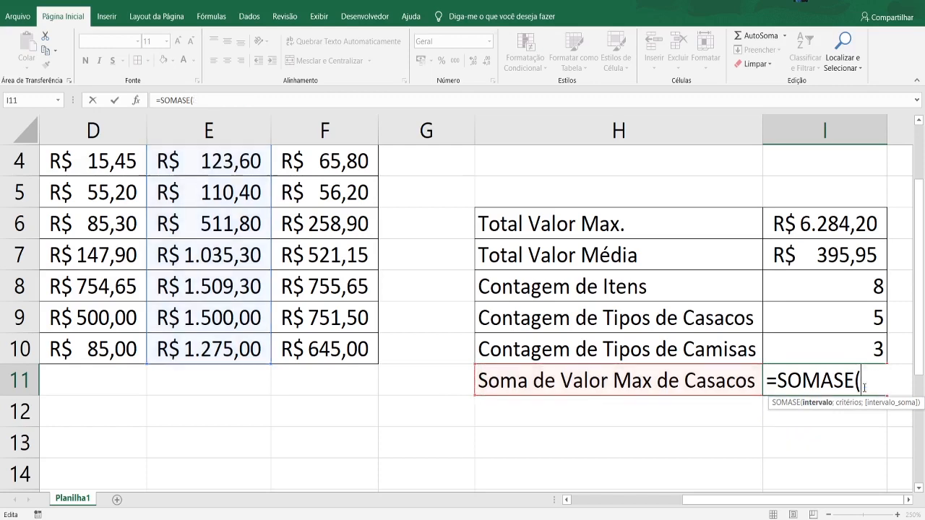
- Set the Item cells B3:B10 as the range to evaluate in the I11 SOMASE formula
drag(837, 499, 725, 500)
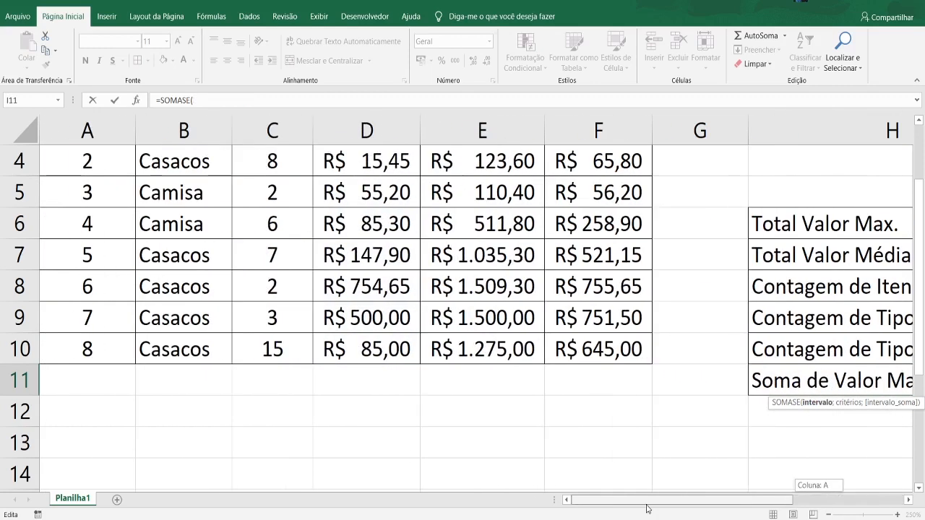
scroll(191, 422, up, 1)
drag(185, 220, 204, 436)
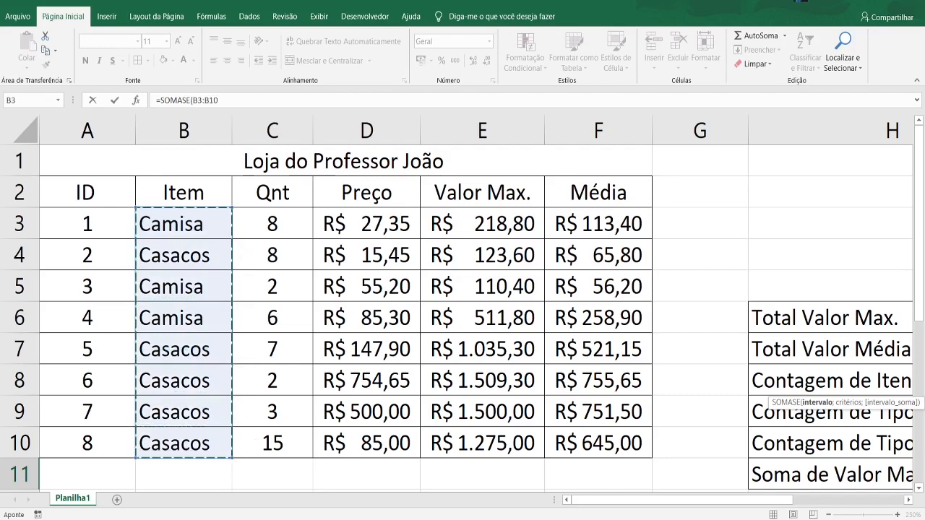
drag(715, 500, 693, 500)
scroll(846, 448, down, 2)
scroll(240, 271, up, 2)
scroll(240, 271, down, 2)
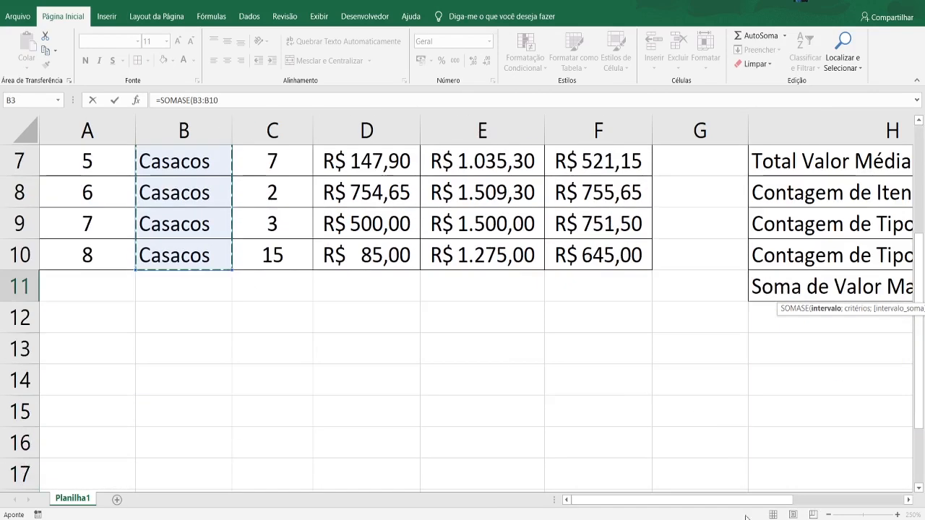
drag(762, 499, 873, 476)
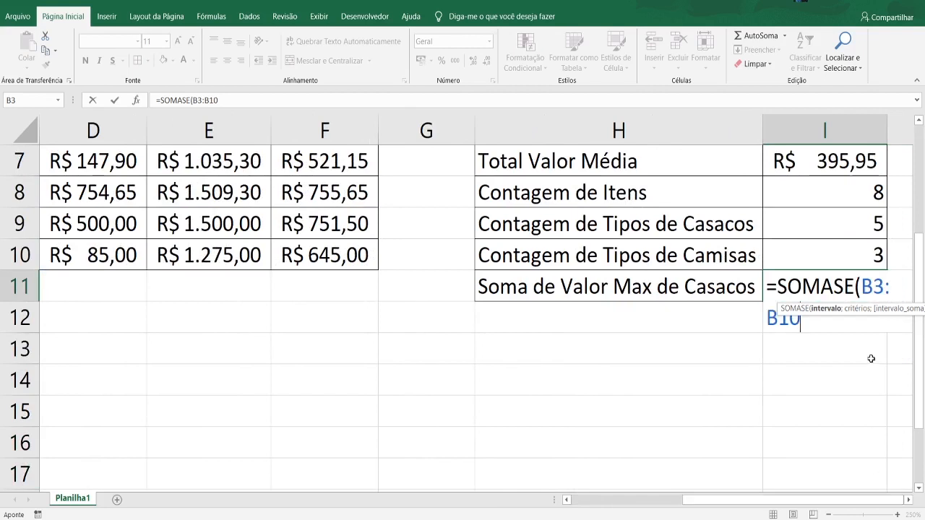
- Add "Casacos" as the criterion in the I11 SOMASE formula
text(;)
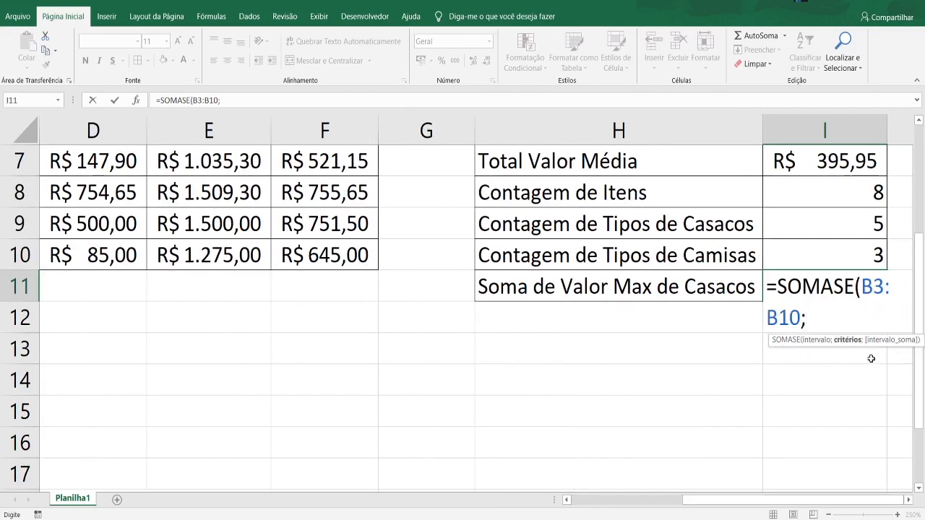
text( "Casa)
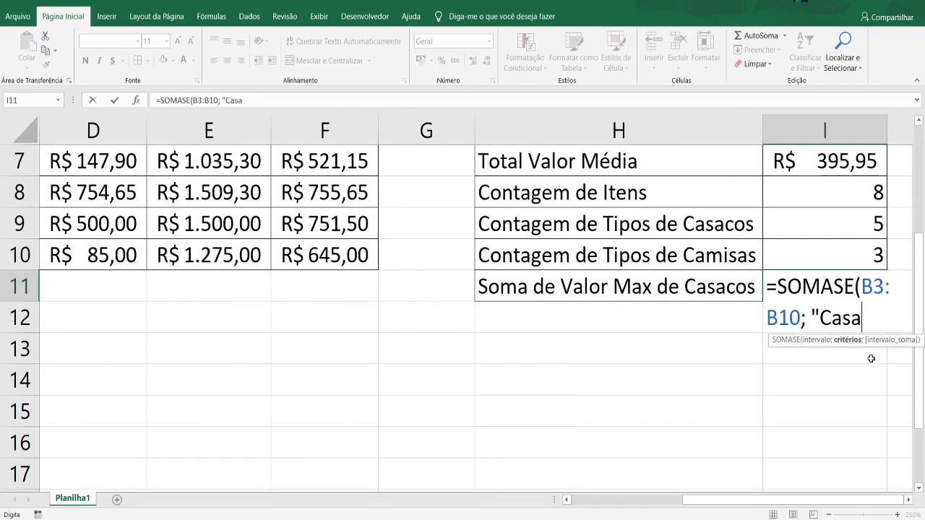
text(cos";)
- Complete the I11 formula with the Valor Max. cells E3:E10 as the sum range and format the result as accounting currency
drag(711, 500, 621, 510)
scroll(383, 360, up, 2)
click(487, 228)
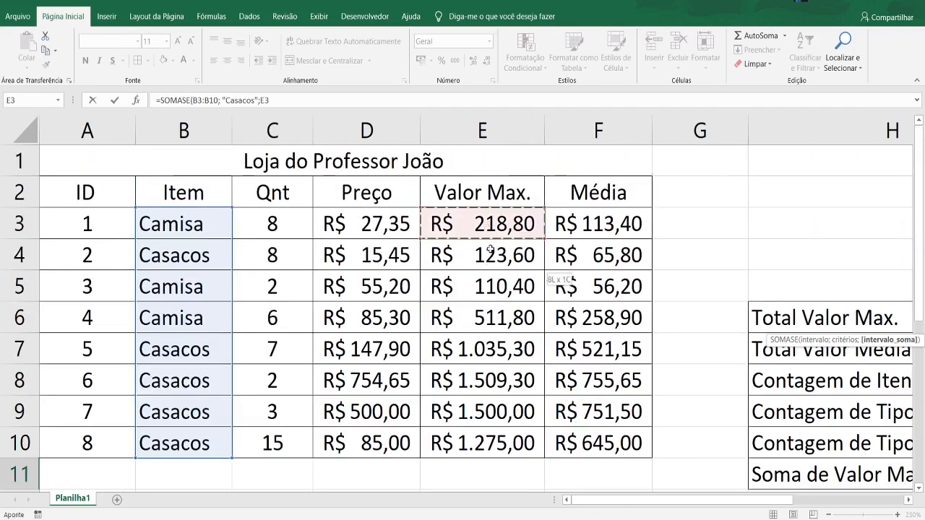
drag(491, 249, 497, 453)
drag(655, 500, 715, 504)
scroll(797, 431, down, 2)
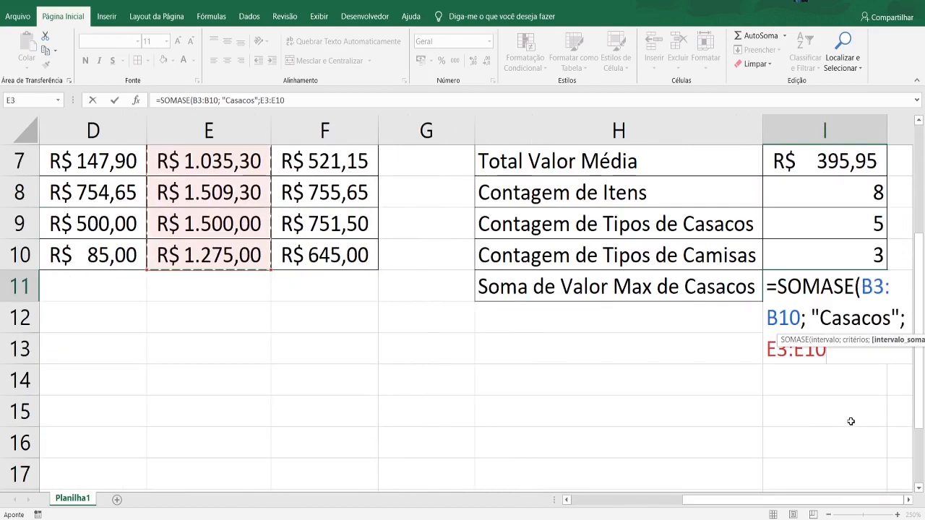
text())
key(Return)
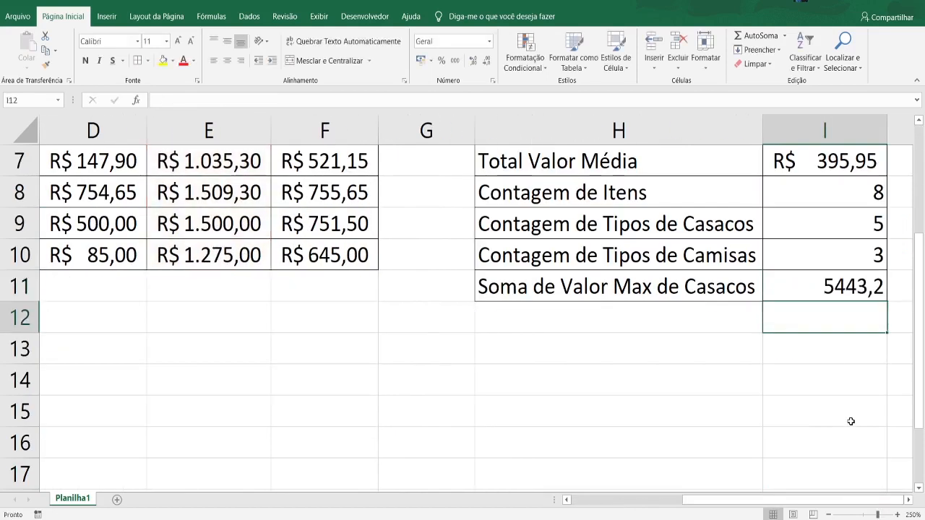
click(841, 289)
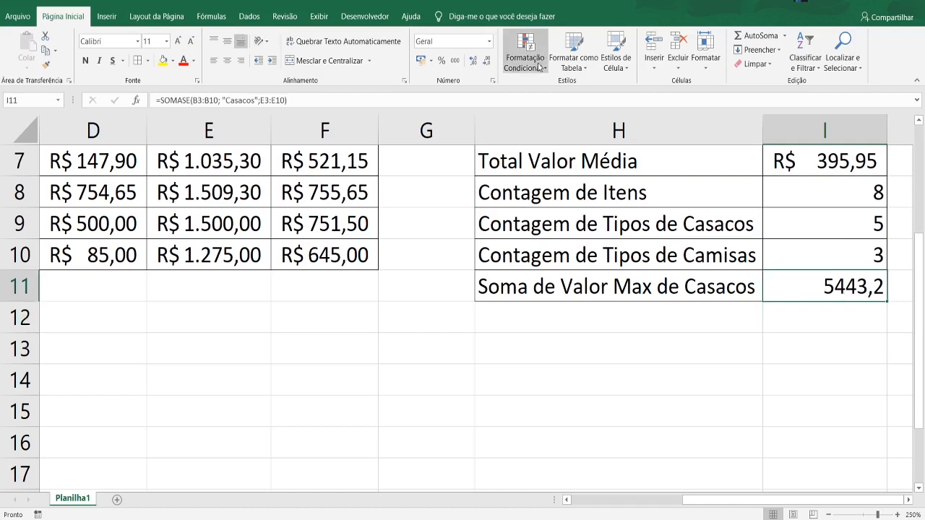
click(420, 62)
- Review the Valor Max. amounts of the Casacos rows to compare them with the SOMASE result in I11
drag(759, 499, 682, 499)
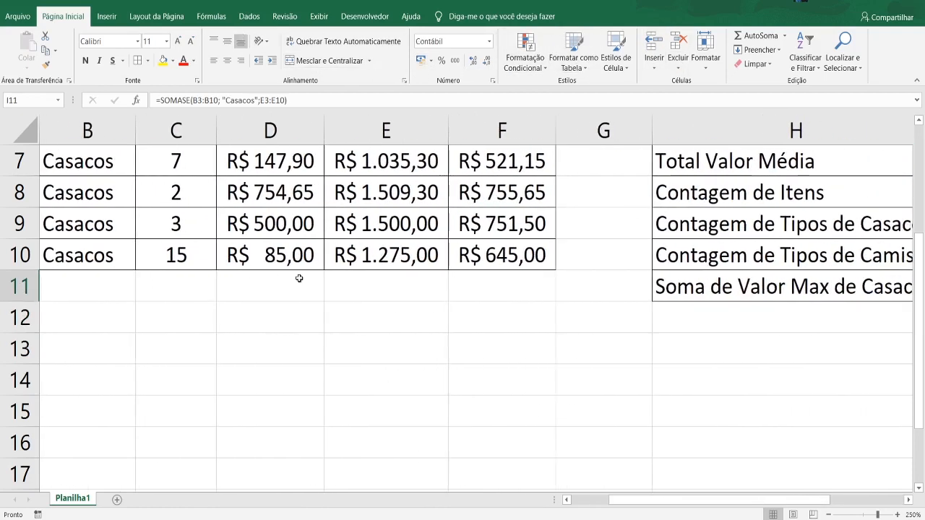
scroll(396, 310, up, 2)
click(405, 359)
click(403, 383)
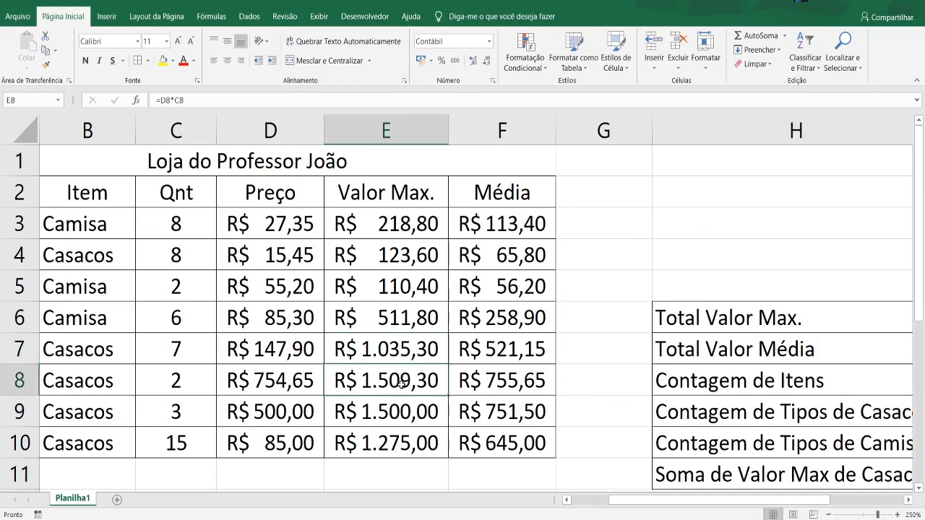
click(402, 409)
click(399, 434)
drag(399, 351, 403, 444)
scroll(625, 457, down, 1)
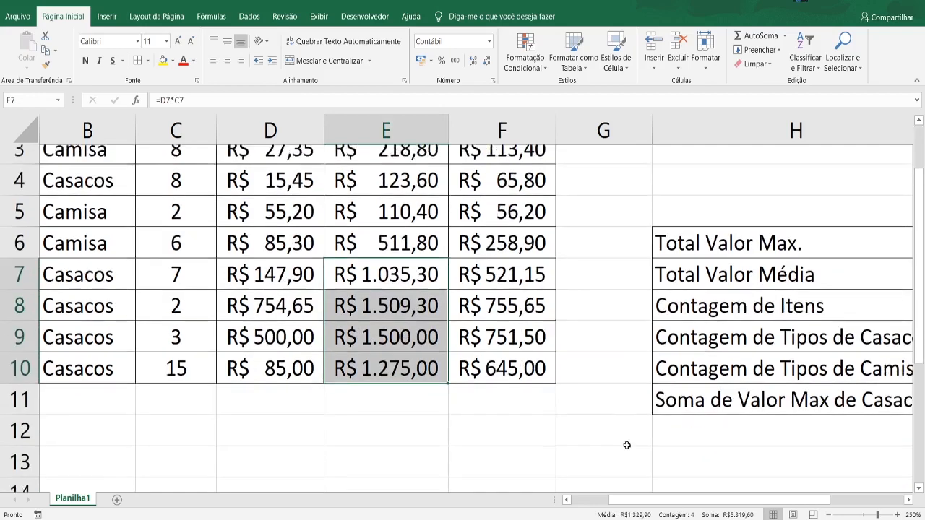
drag(766, 501, 802, 502)
click(281, 250)
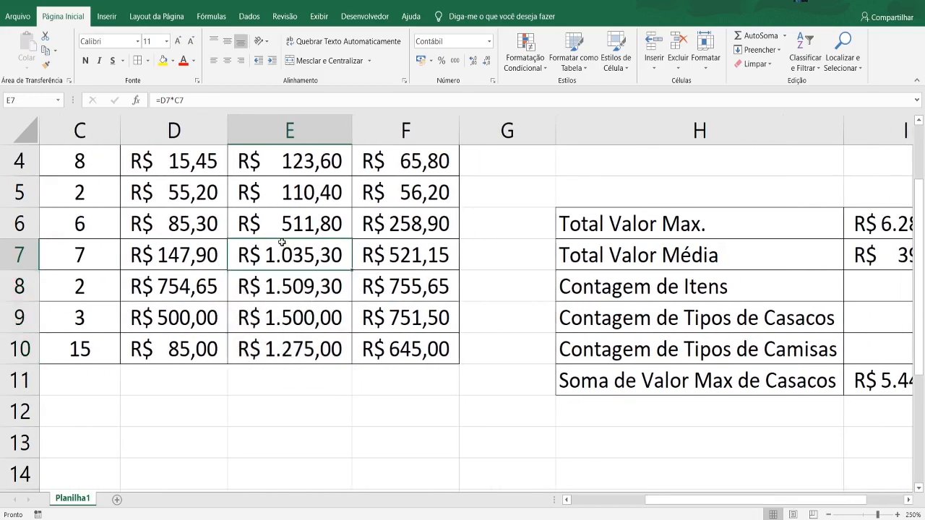
- Check the Valor Max. amounts in E7:E10 and E4 against the Casacos sum in I11
drag(282, 254, 288, 354)
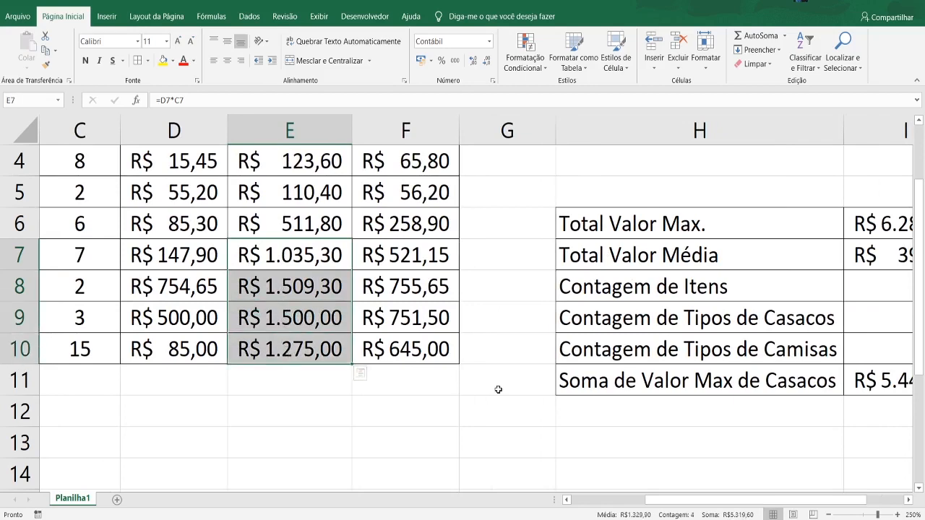
scroll(515, 410, up, 3)
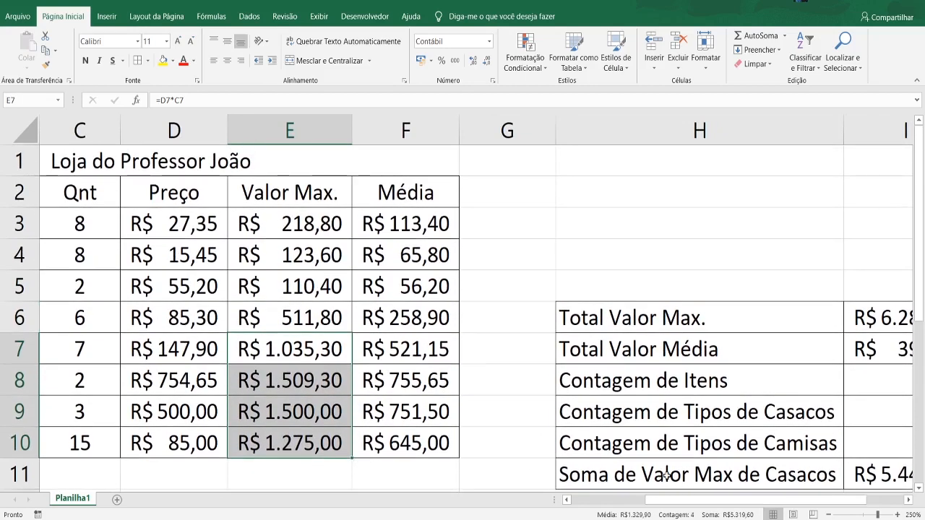
drag(692, 499, 618, 499)
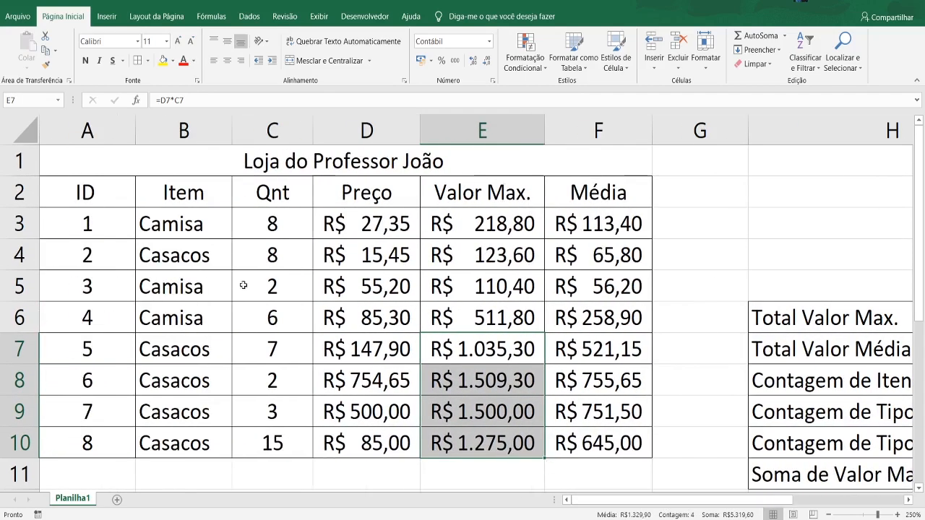
click(521, 256)
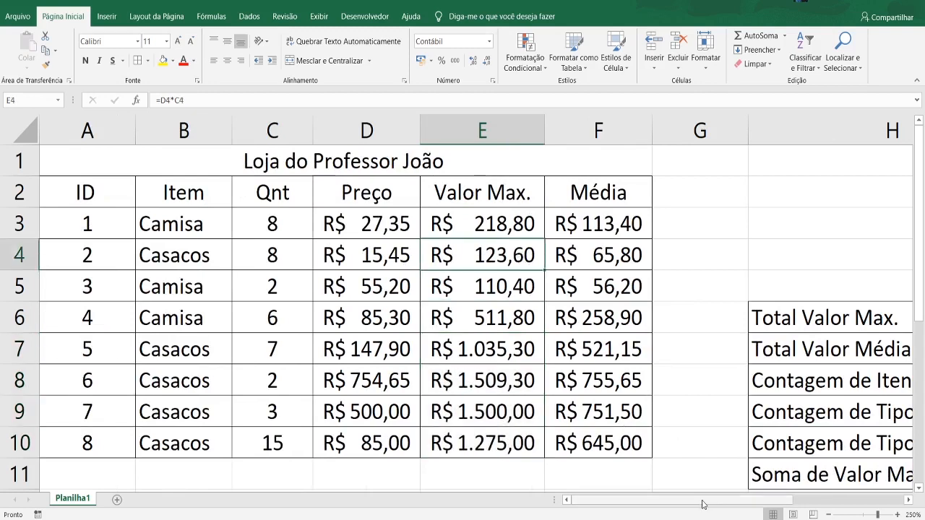
drag(704, 498, 816, 498)
scroll(791, 395, down, 1)
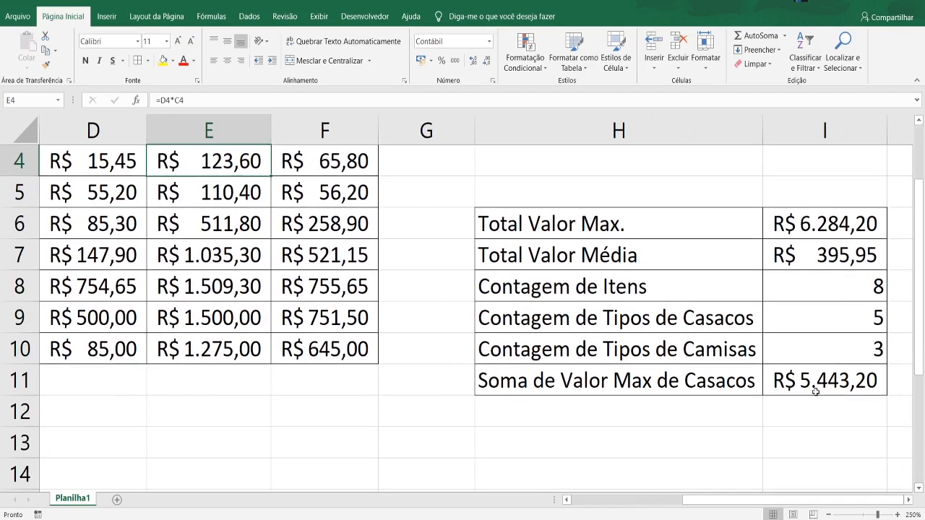
scroll(740, 475, up, 1)
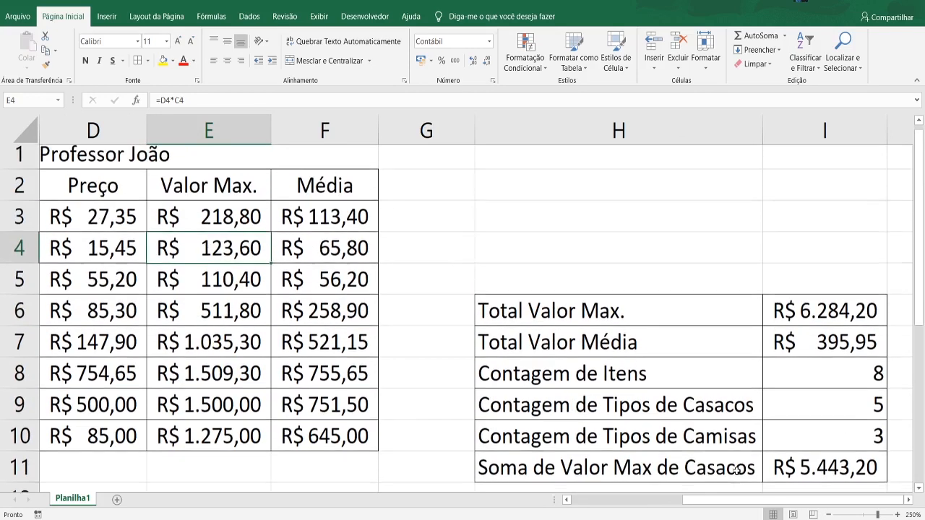
drag(749, 497, 637, 498)
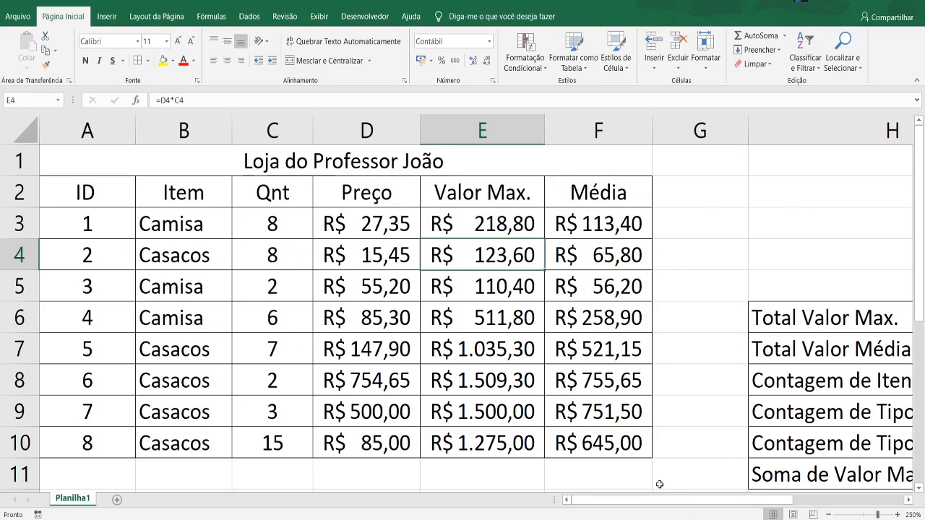
- Go through the summary entries one by one, from Total Valor Max. in H6 to Soma de Valor Max de Casacos in H11
drag(653, 500, 800, 503)
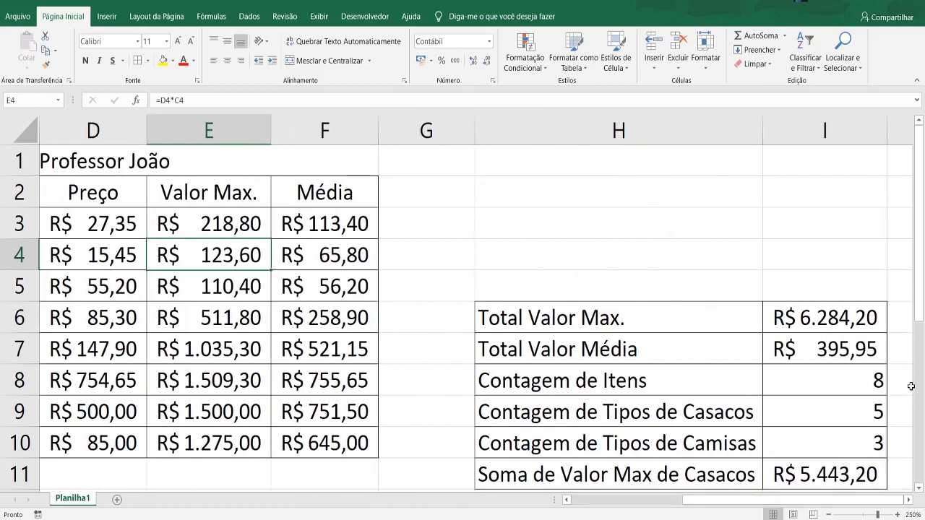
scroll(691, 326, down, 1)
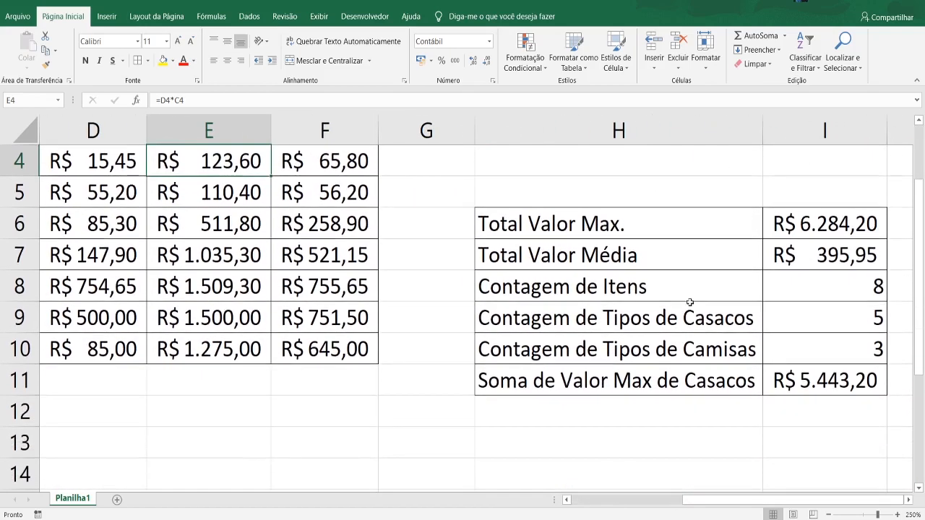
click(545, 230)
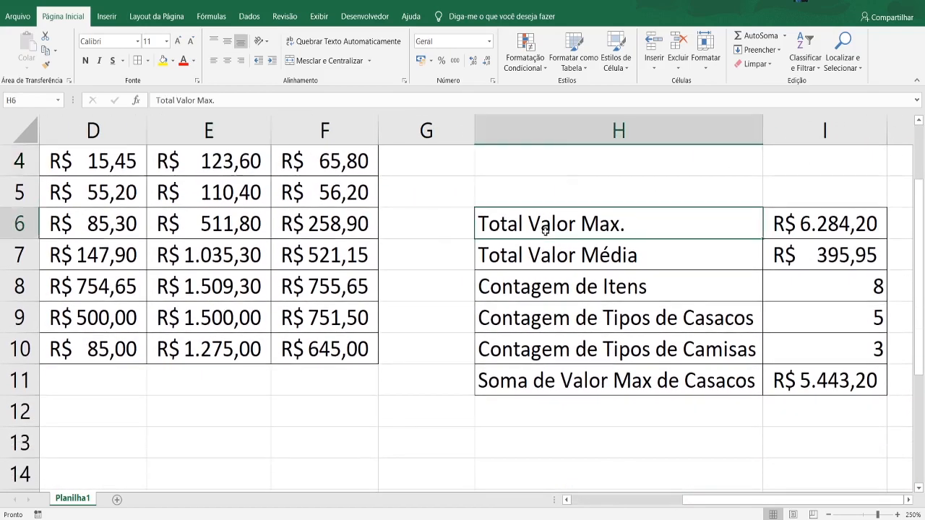
click(655, 265)
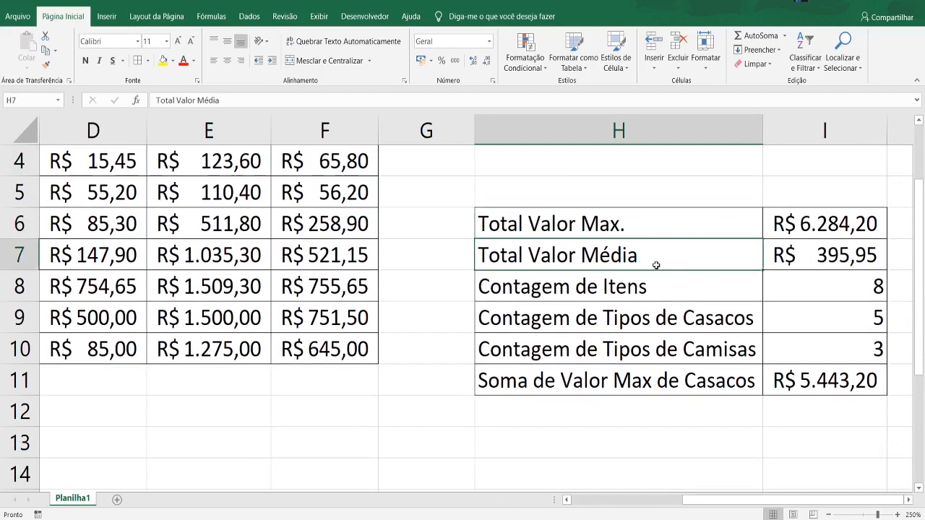
click(665, 295)
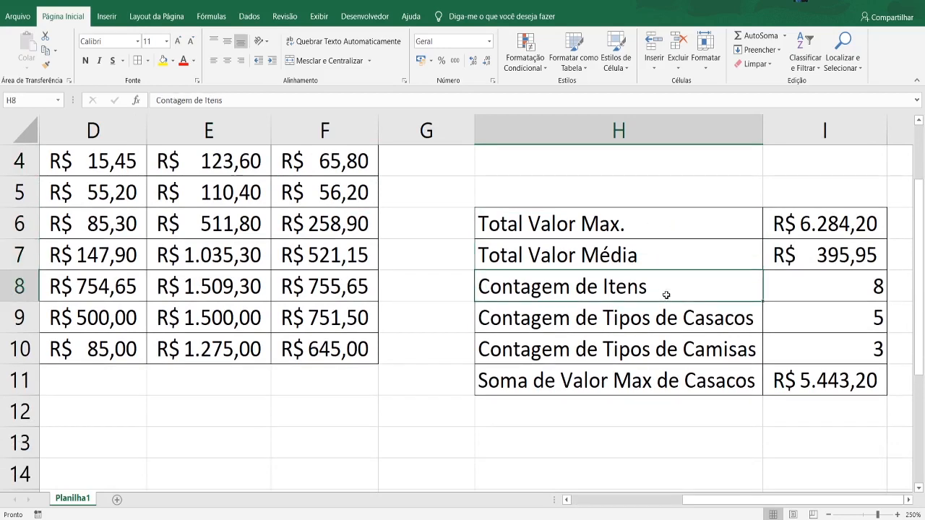
click(693, 324)
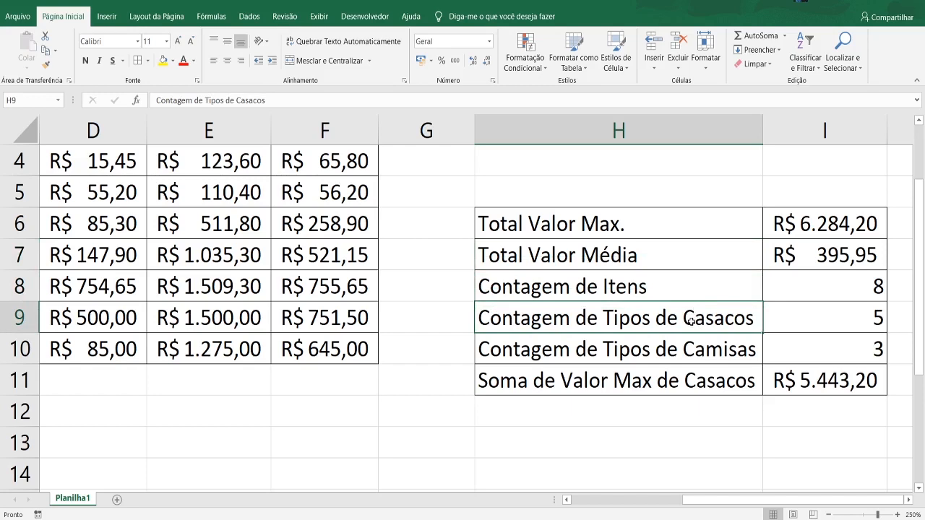
click(682, 351)
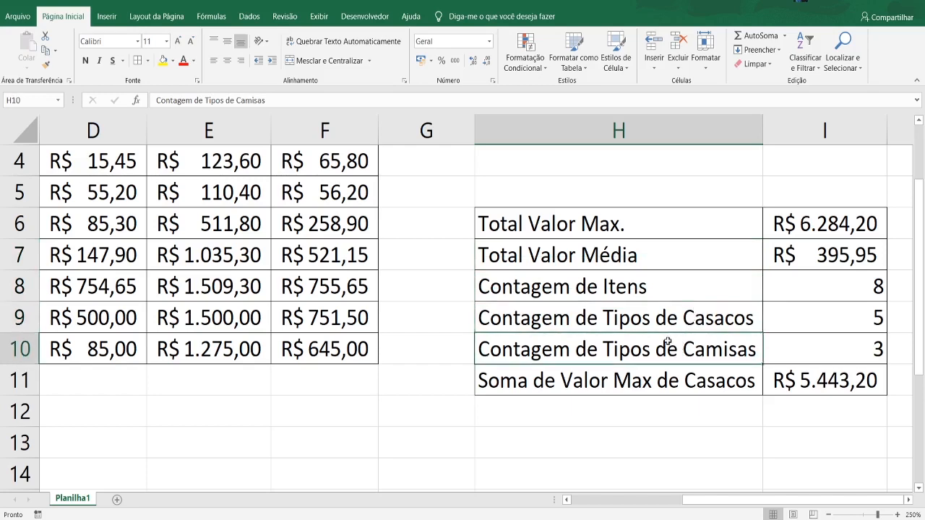
click(645, 381)
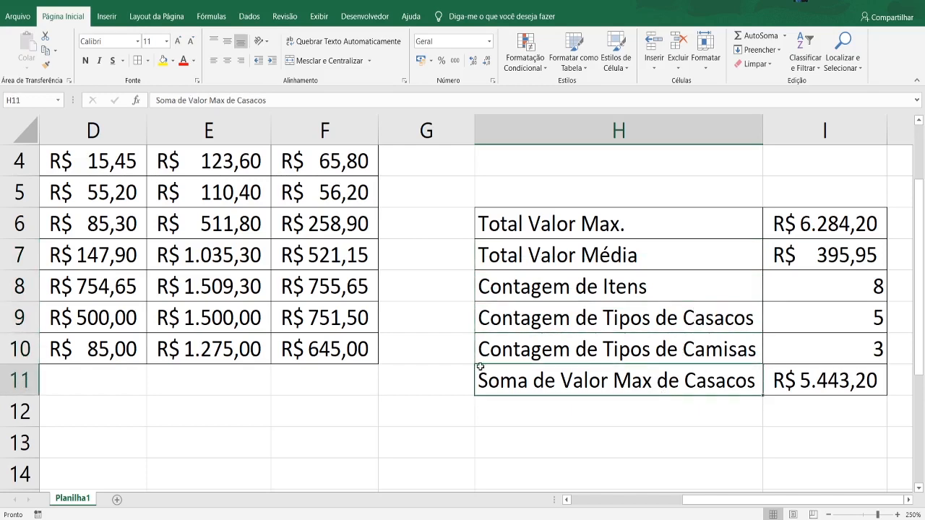
click(528, 405)
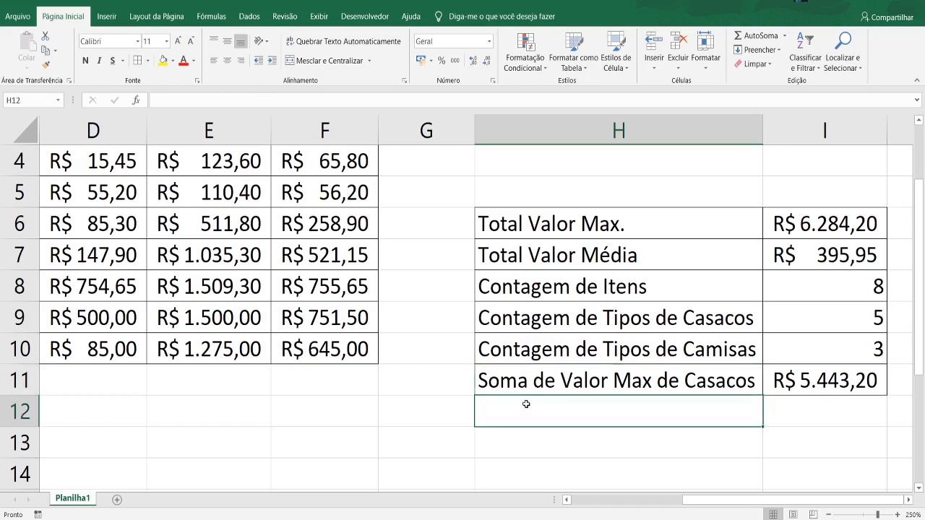
scroll(526, 392, down, 1)
click(575, 359)
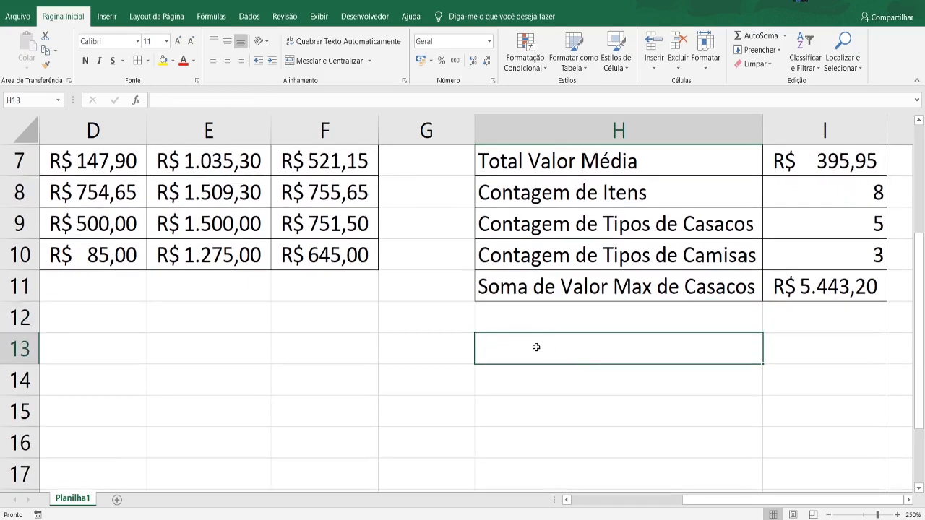
click(499, 377)
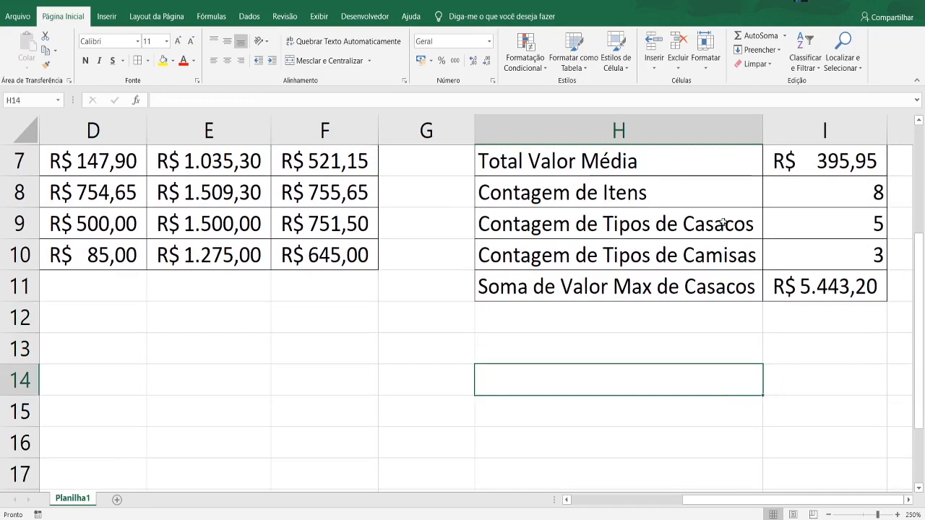
scroll(640, 409, up, 2)
scroll(663, 365, down, 2)
scroll(649, 319, up, 2)
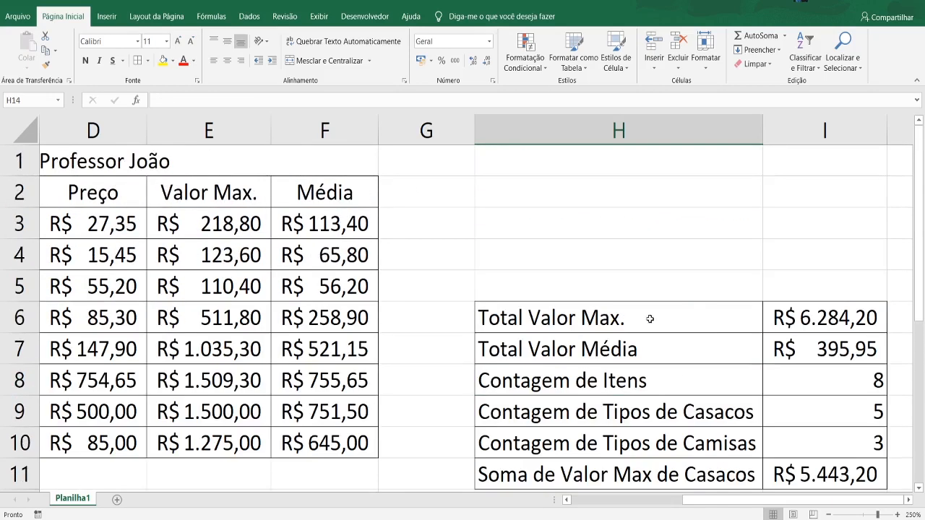
scroll(680, 371, down, 1)
scroll(597, 444, up, 1)
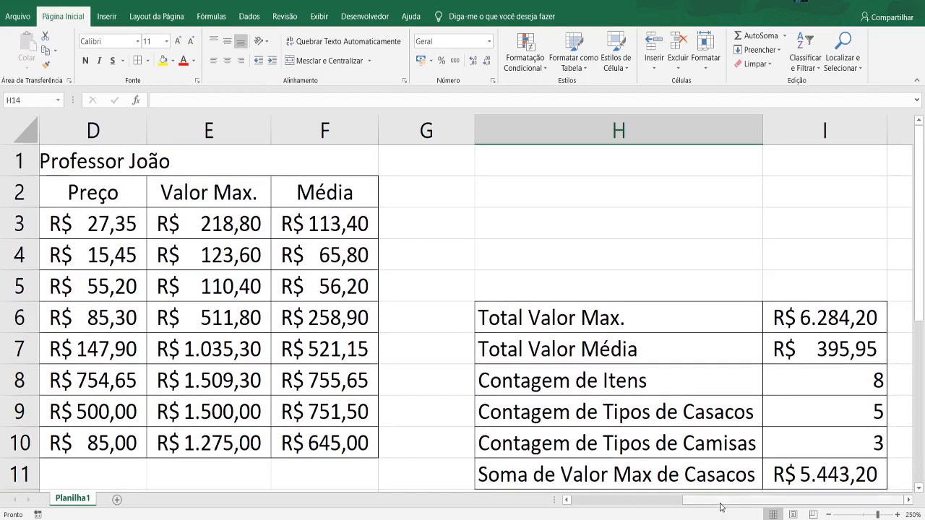
drag(720, 504, 608, 504)
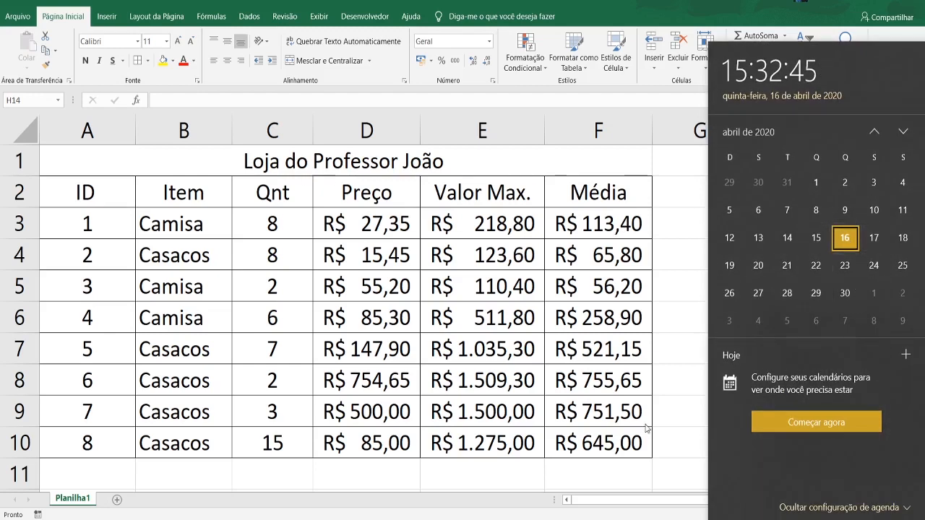
click(648, 393)
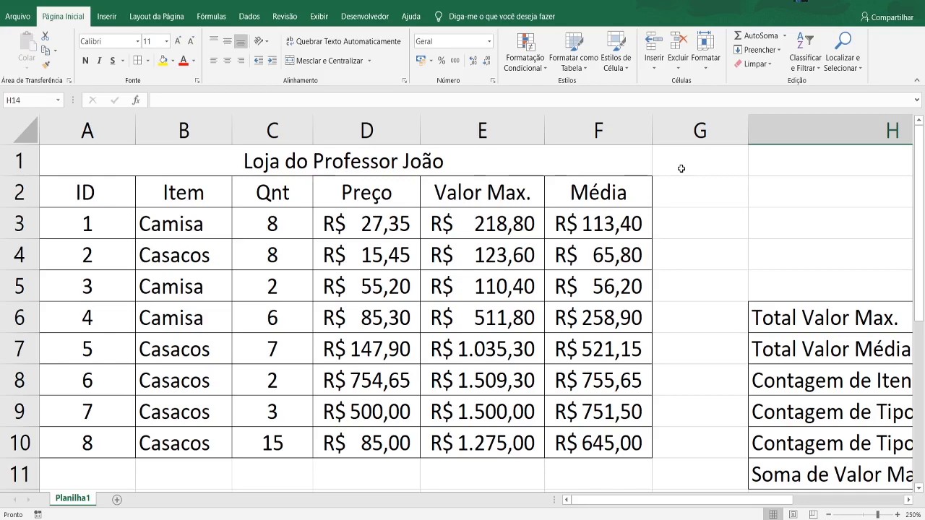
mouse_move(737, 504)
mouse_down()
mouse_move(773, 503)
mouse_move(738, 503)
mouse_up()
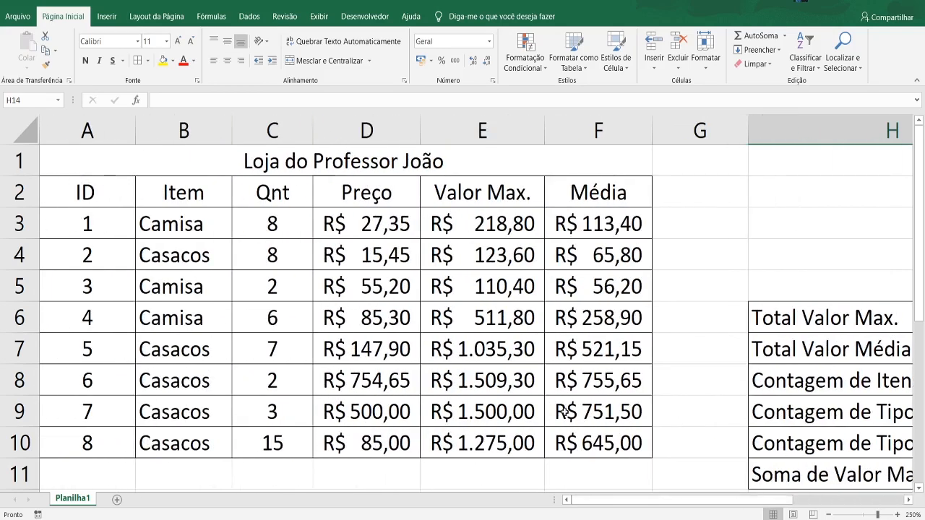